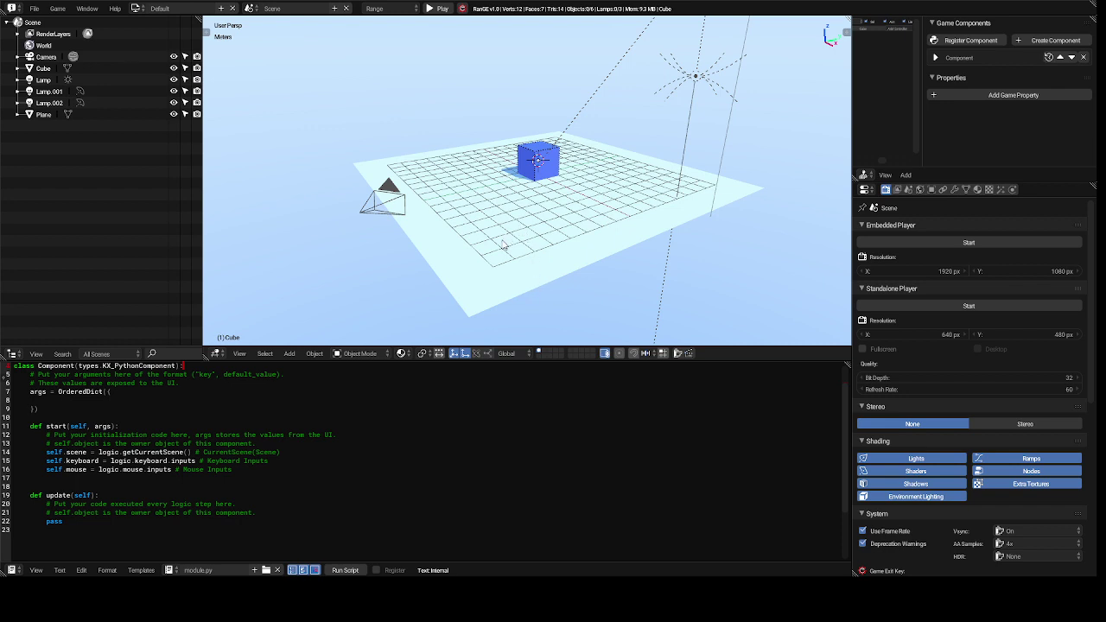
Delete the default cube from the scene
{"action": "scroll", "coordinate": [503, 245], "scroll_direction": "up", "scroll_amount": 5}
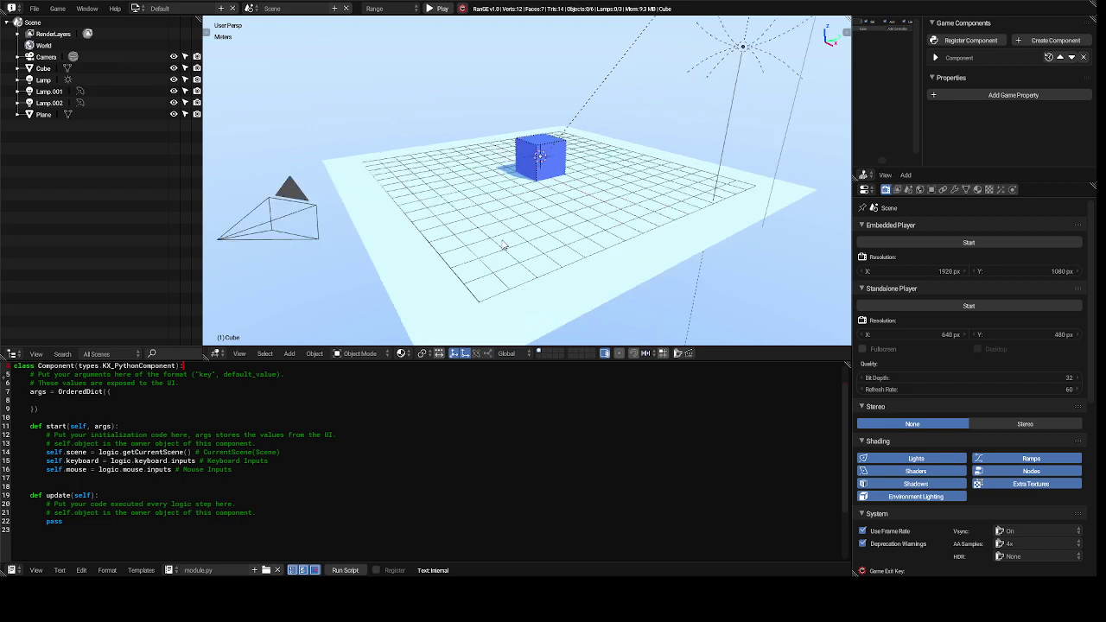
{"action": "scroll", "coordinate": [504, 245], "scroll_direction": "up", "scroll_amount": 3}
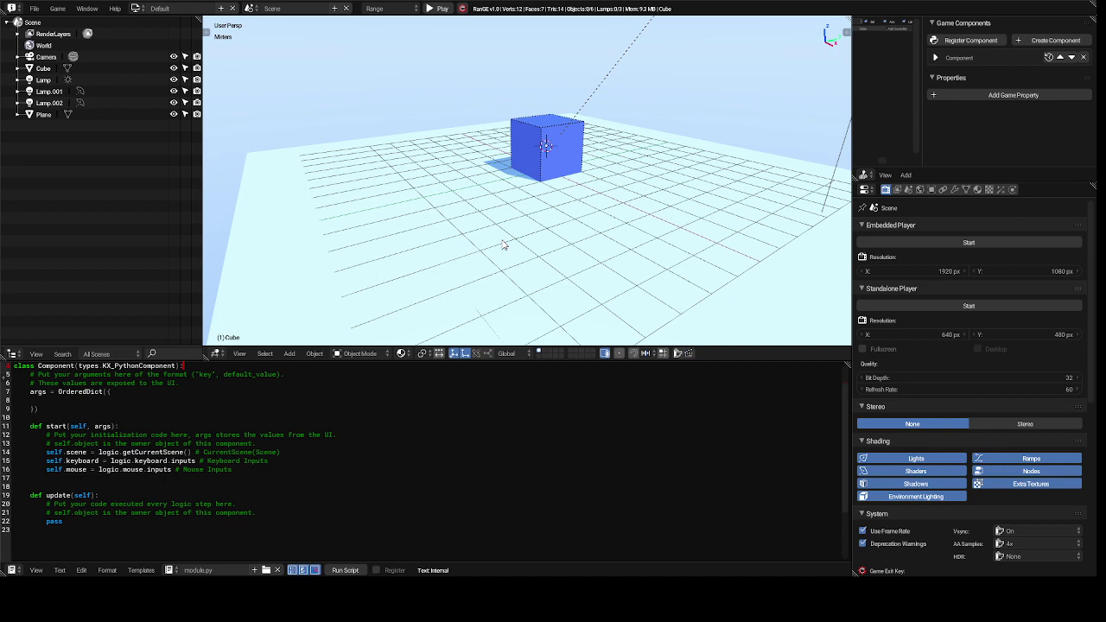
{"action": "left_click", "coordinate": [535, 154]}
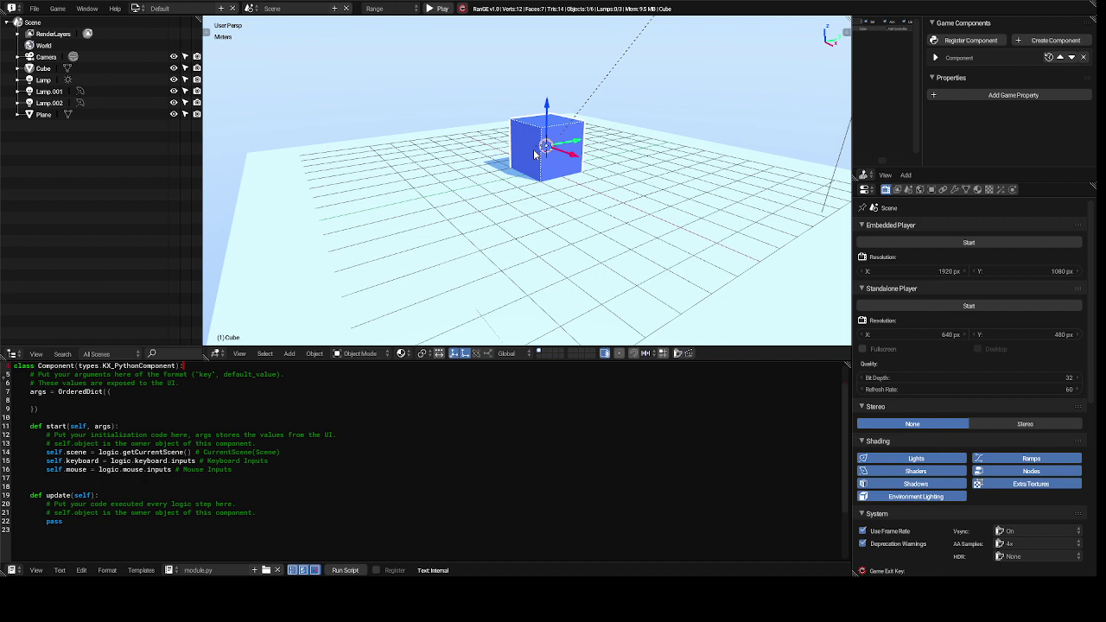
{"action": "key", "text": "x"}
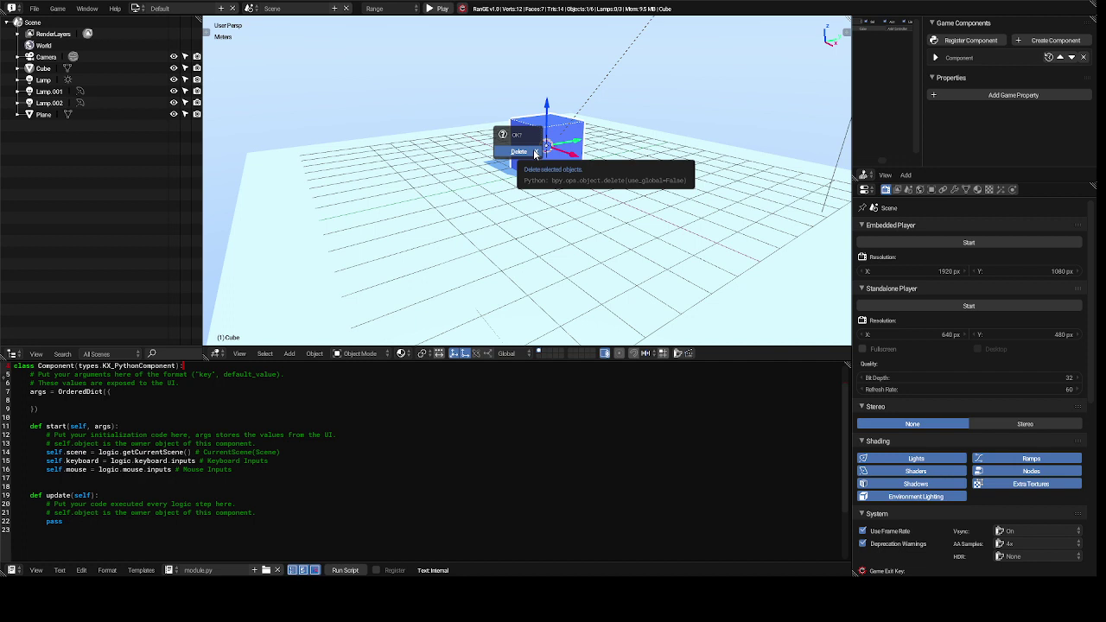
{"action": "left_click", "coordinate": [519, 152]}
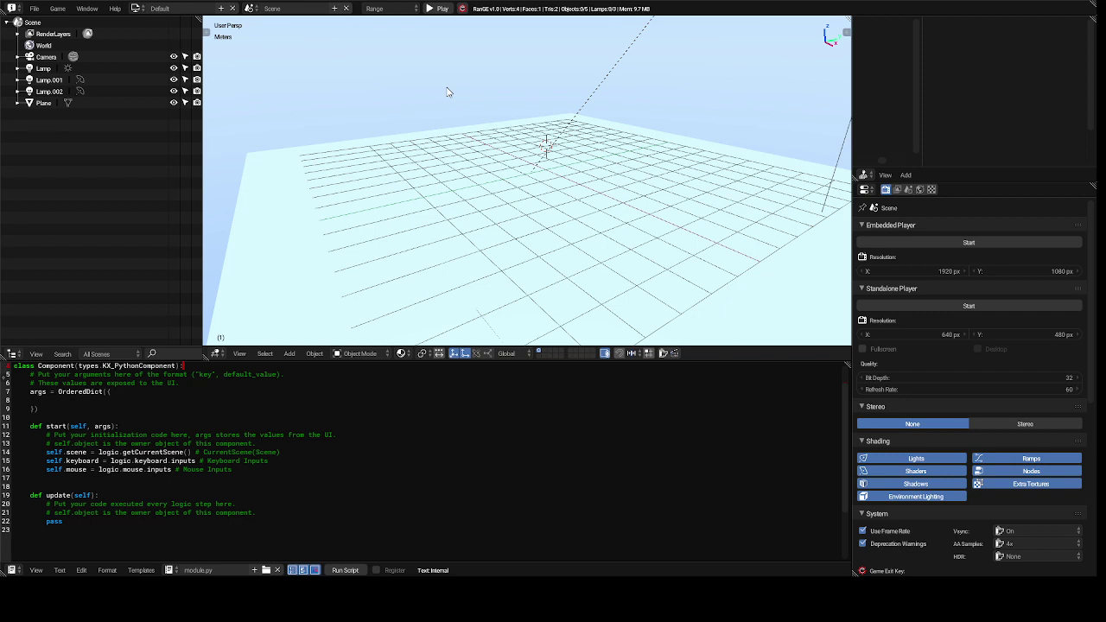
Add a new mesh plane to the scene and scale it by a factor of 7
{"action": "key", "text": "shift+a"}
{"action": "mouse_move", "coordinate": [447, 90]}
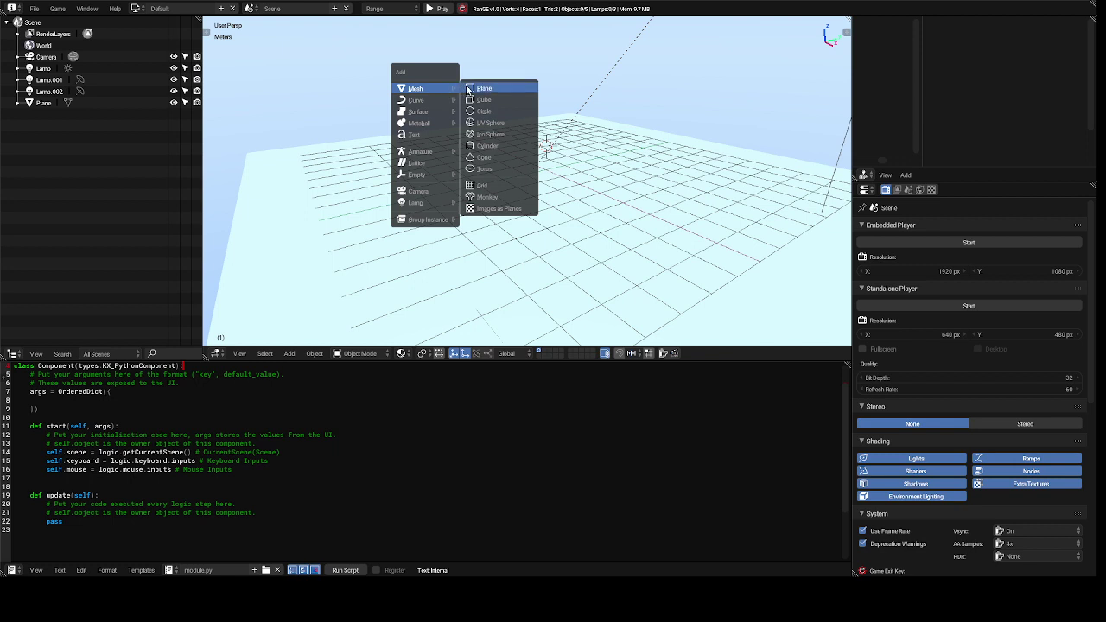
{"action": "left_click", "coordinate": [484, 89]}
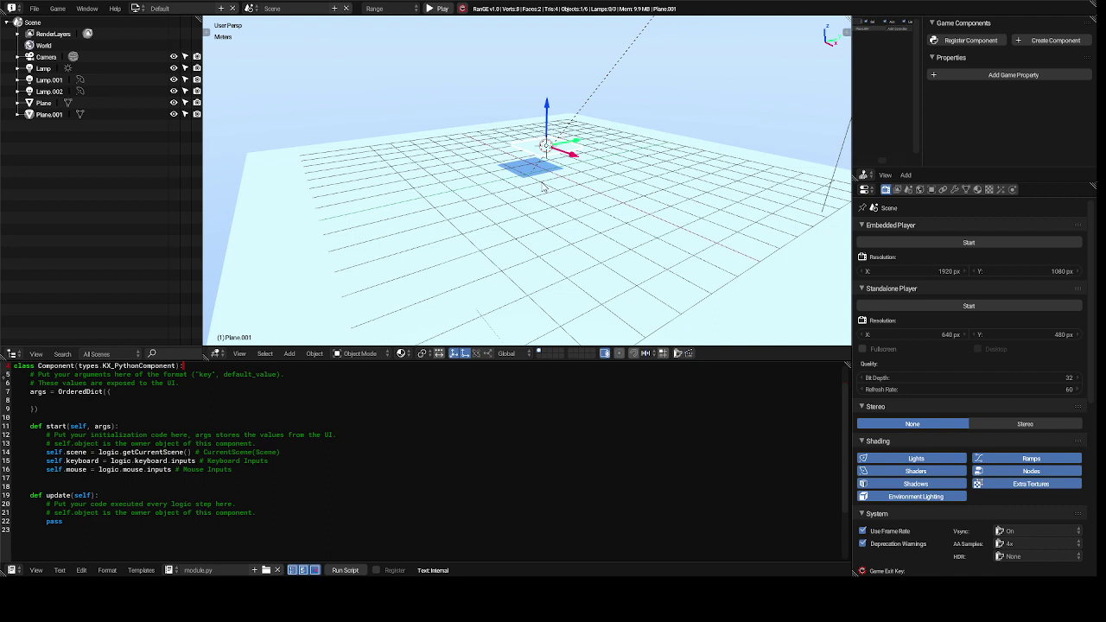
{"action": "key", "text": "s"}
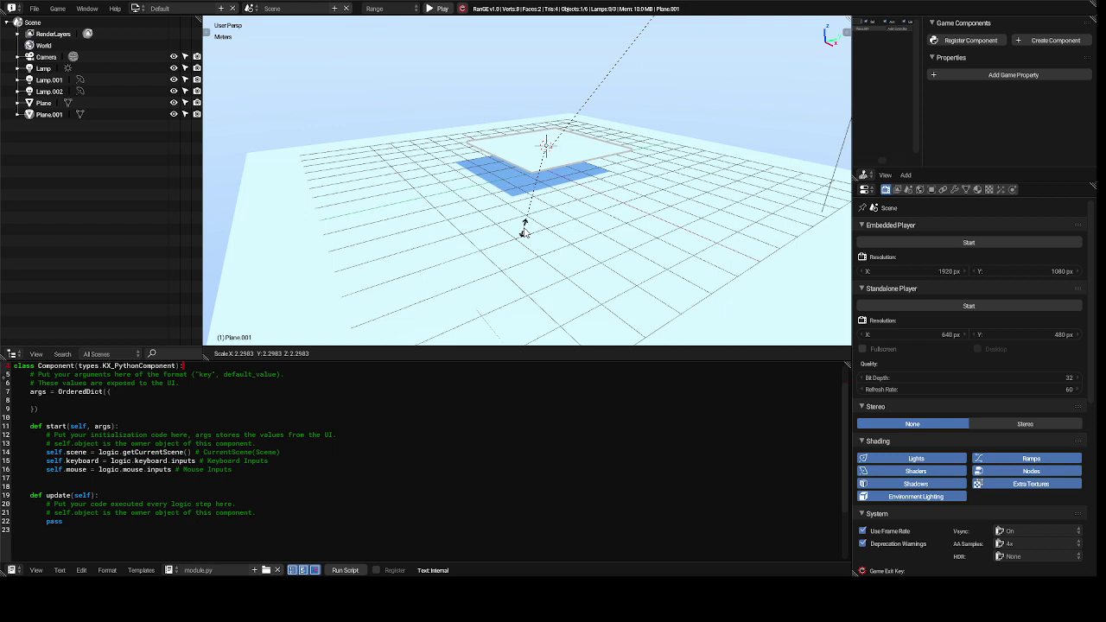
{"action": "type", "text": "7"}
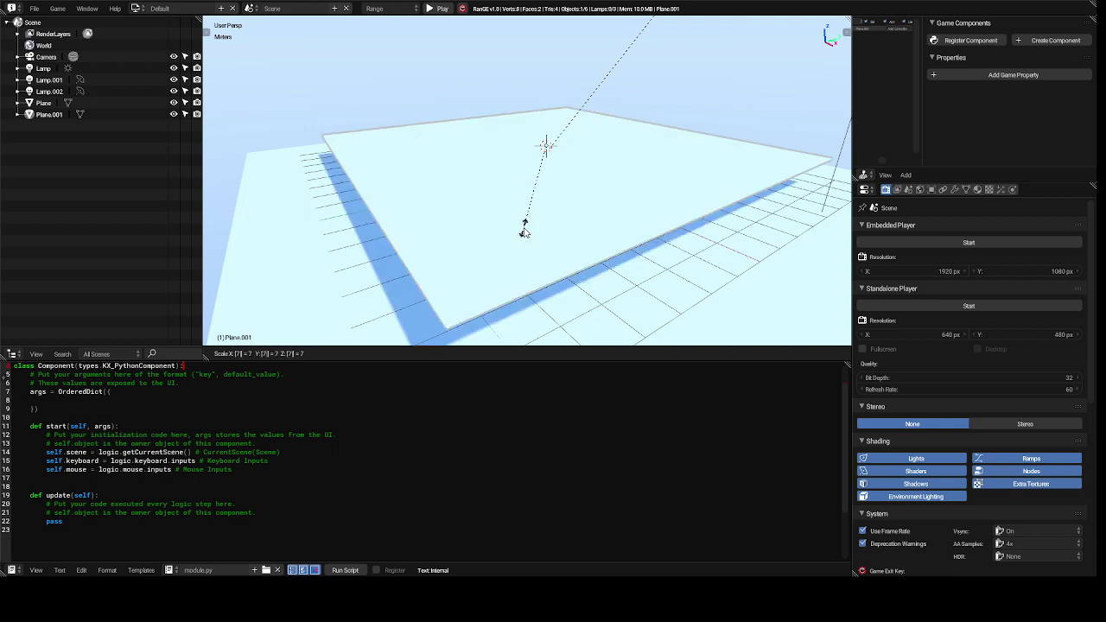
{"action": "key", "text": "Return"}
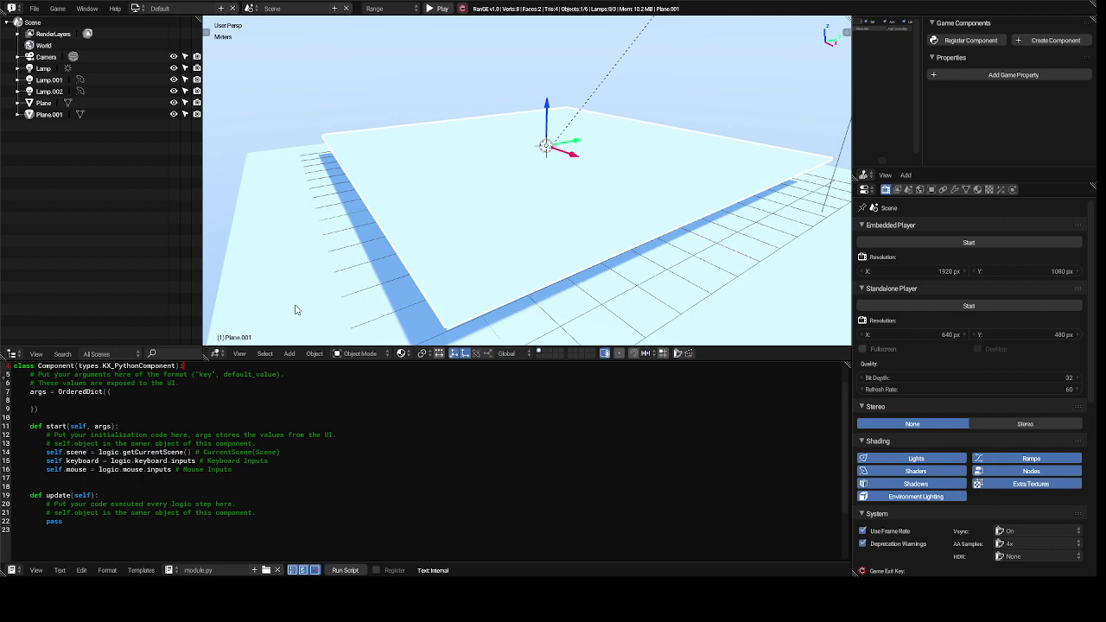
Enter Edit Mode on the new plane and subdivide its whole surface four times with one cut each
{"action": "key", "text": "Tab"}
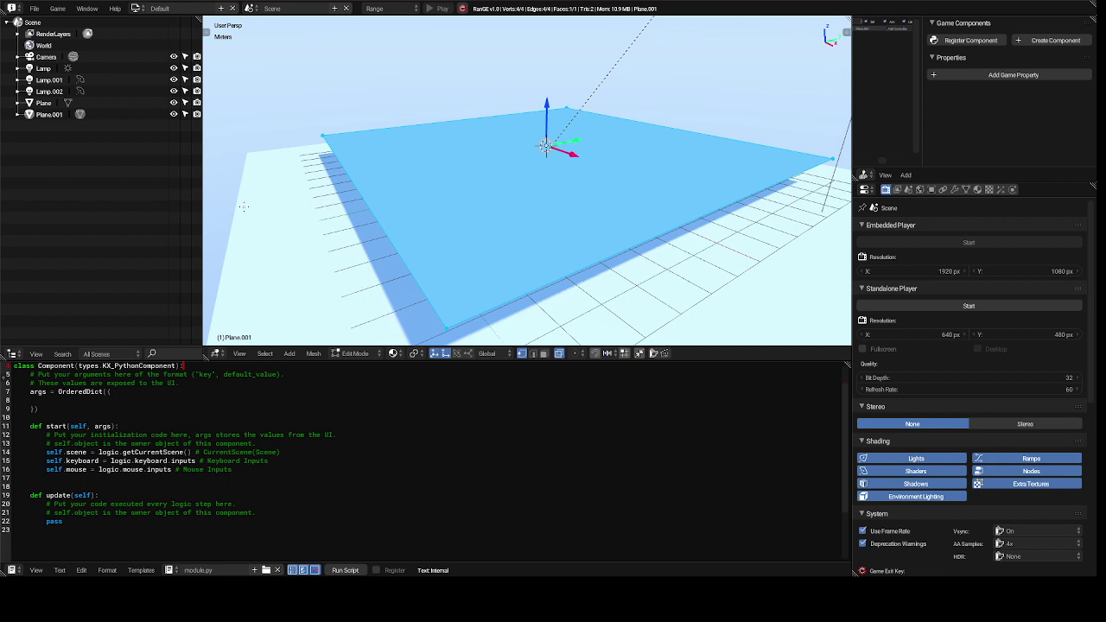
{"action": "key", "text": "t"}
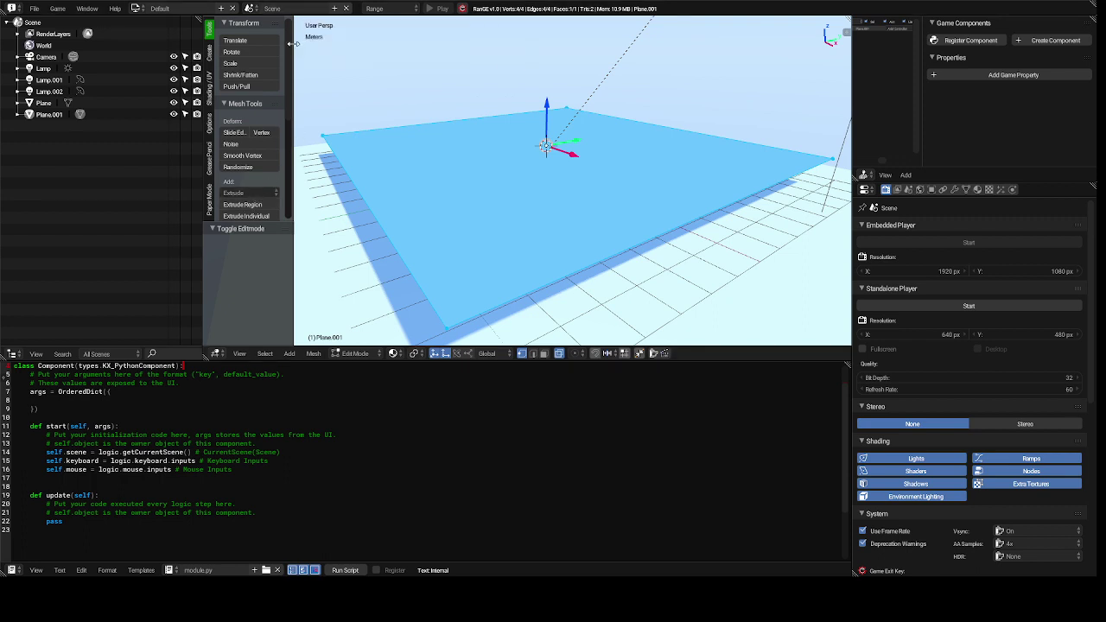
{"action": "scroll", "coordinate": [259, 103], "scroll_direction": "down", "scroll_amount": 6}
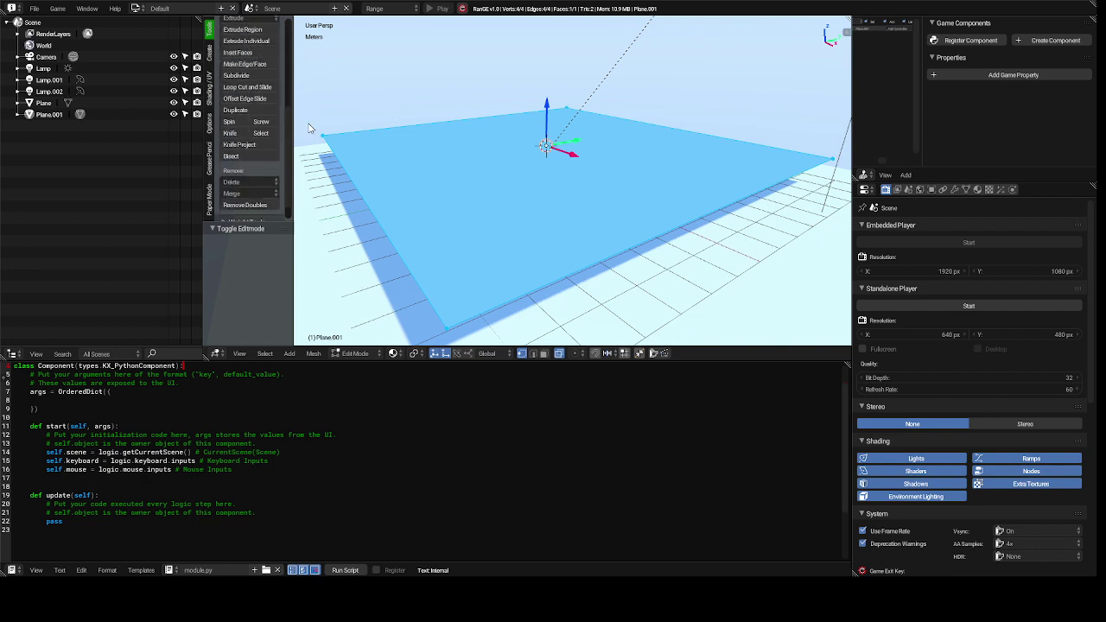
{"action": "left_click", "coordinate": [250, 78]}
{"action": "left_click", "coordinate": [250, 78]}
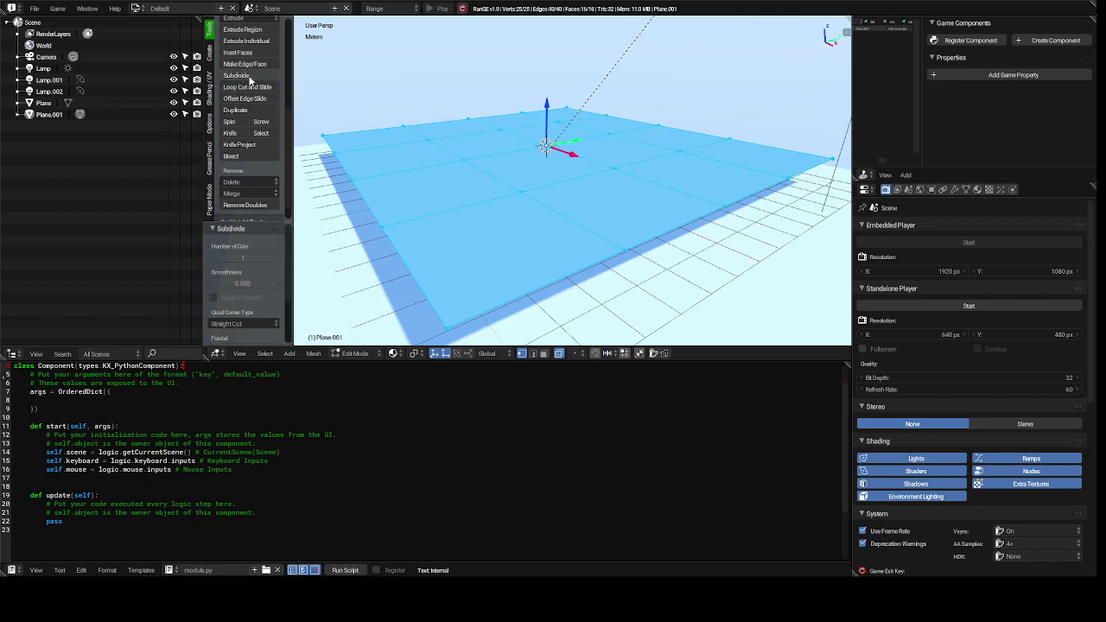
{"action": "left_click", "coordinate": [250, 78]}
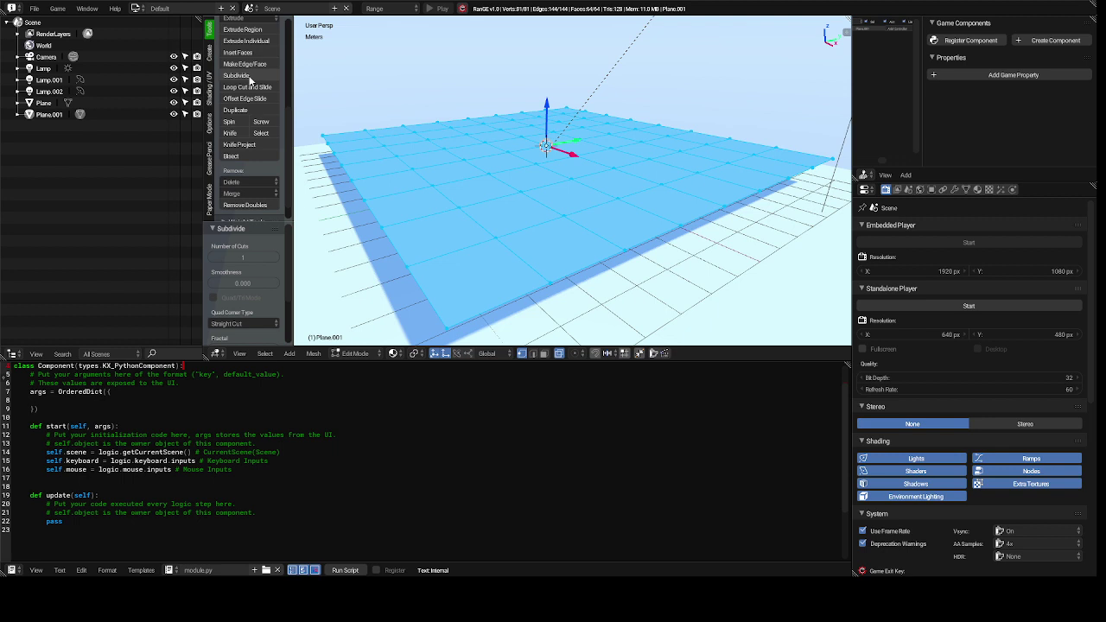
{"action": "left_click", "coordinate": [250, 77]}
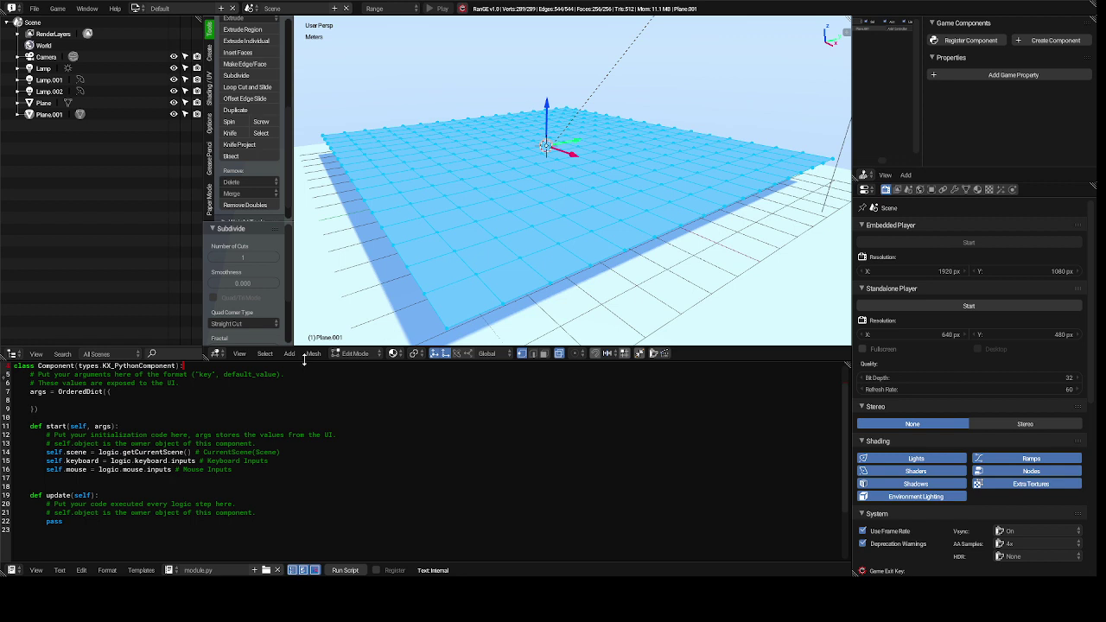
Switch the subdivided plane to Sculpt Mode and brush low, irregular bumps across its near half
{"action": "left_click", "coordinate": [350, 354]}
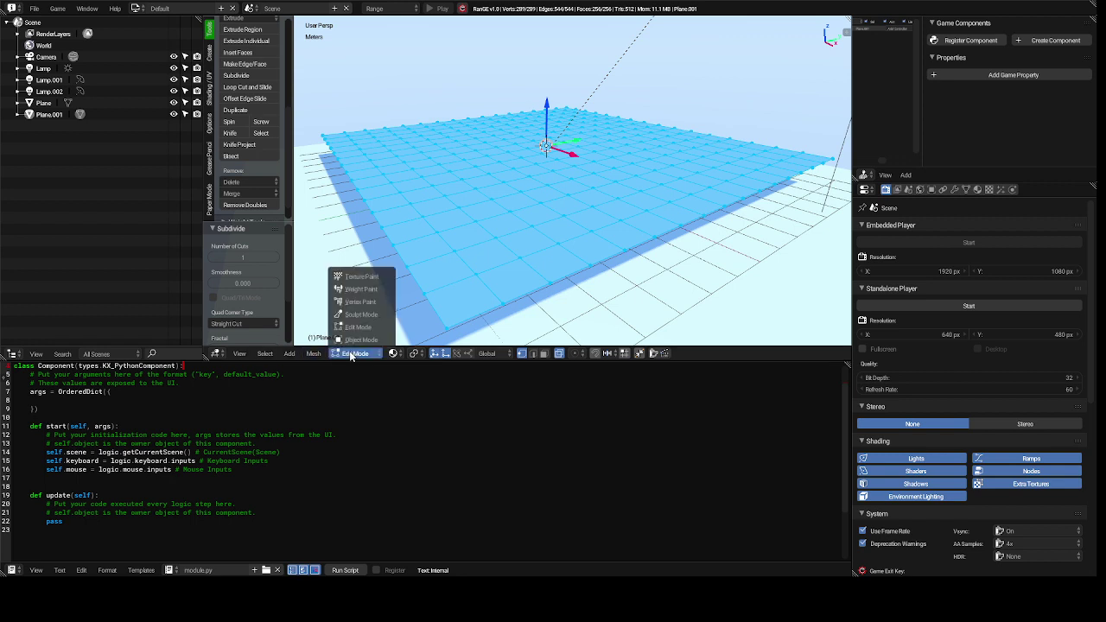
{"action": "left_click", "coordinate": [376, 315]}
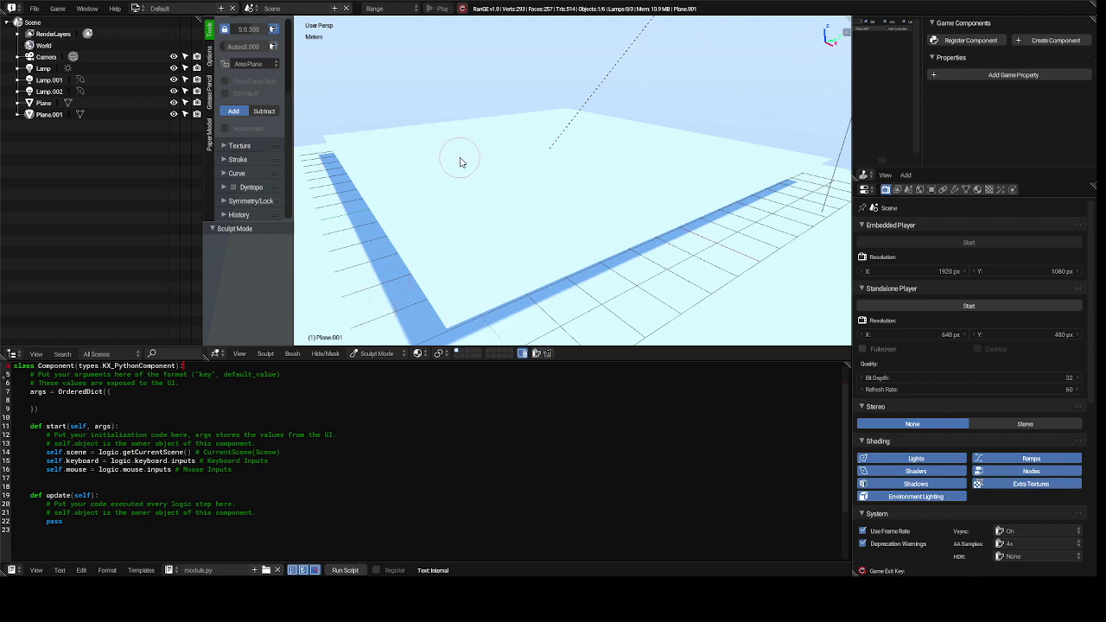
{"action": "mouse_move", "coordinate": [461, 163]}
{"action": "left_mouse_down"}
{"action": "mouse_move", "coordinate": [524, 190]}
{"action": "mouse_move", "coordinate": [484, 239]}
{"action": "mouse_move", "coordinate": [484, 258]}
{"action": "left_mouse_up"}
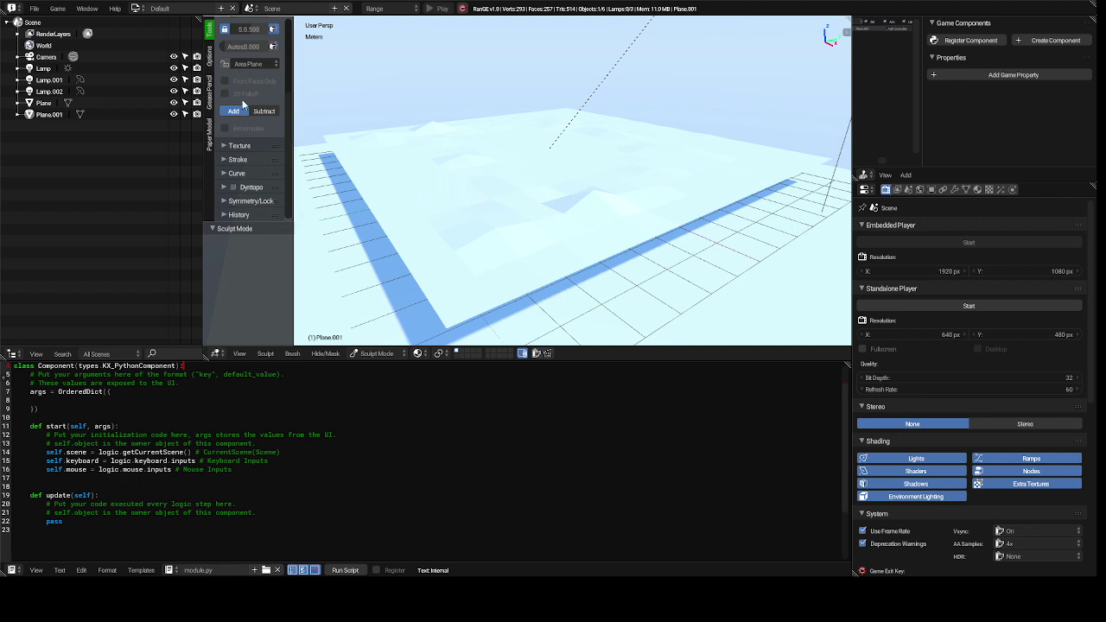
Set the sculpt brush strength to 2 and raise two tall pointed peaks from the existing bumps
{"action": "left_click", "coordinate": [258, 30]}
{"action": "type", "text": "2"}
{"action": "key", "text": "Return"}
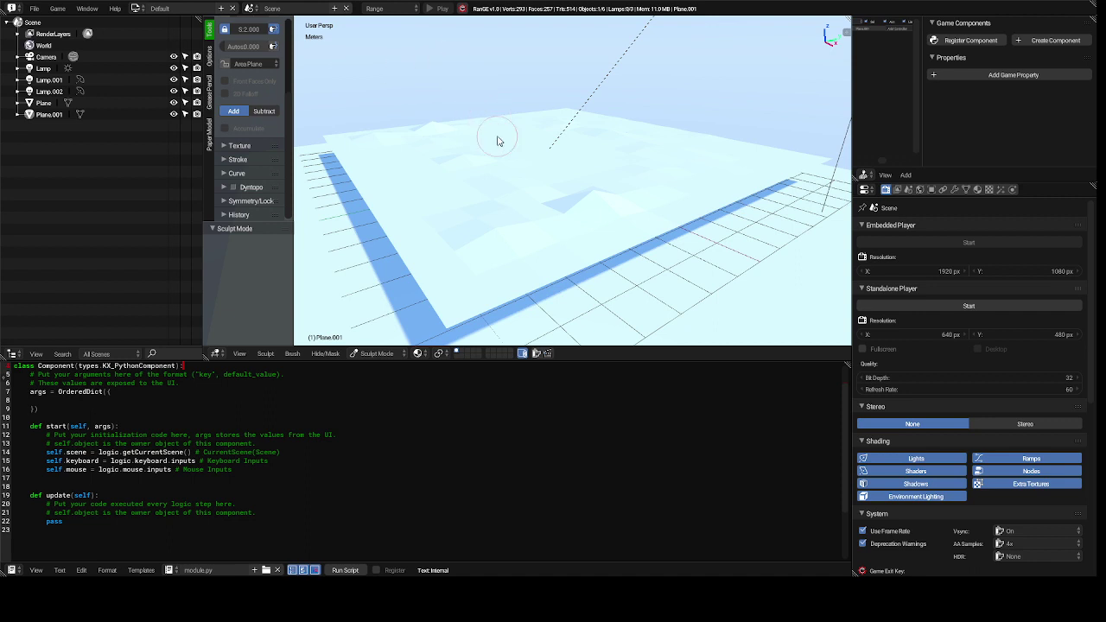
{"action": "left_click", "coordinate": [601, 198]}
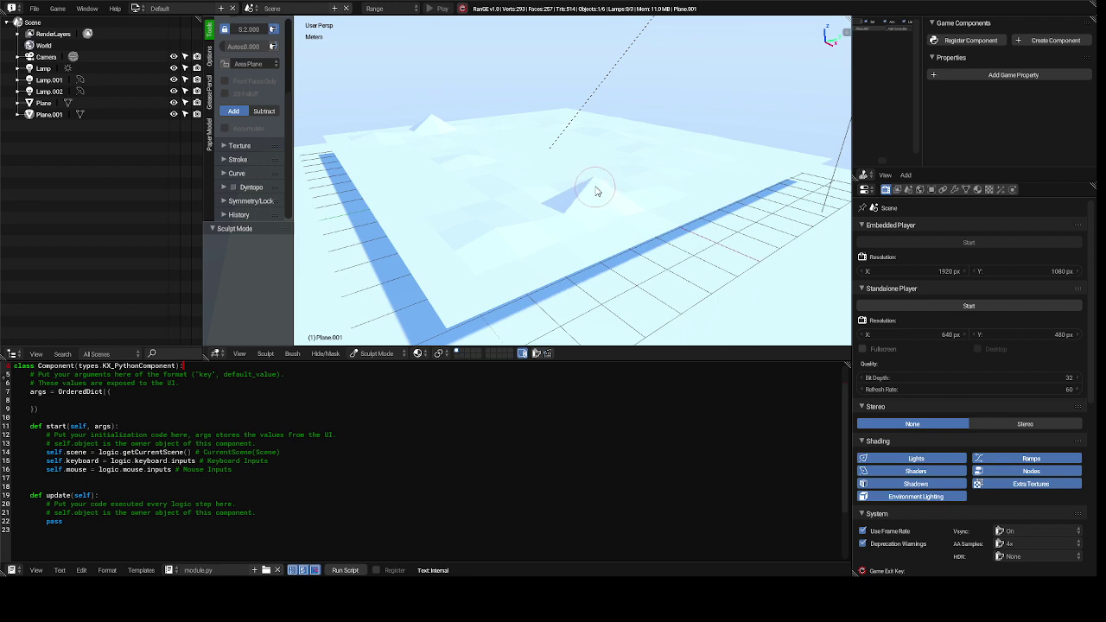
{"action": "left_click", "coordinate": [596, 191]}
{"action": "left_click", "coordinate": [596, 188]}
{"action": "left_click_drag", "start_coordinate": [597, 189], "coordinate": [600, 142]}
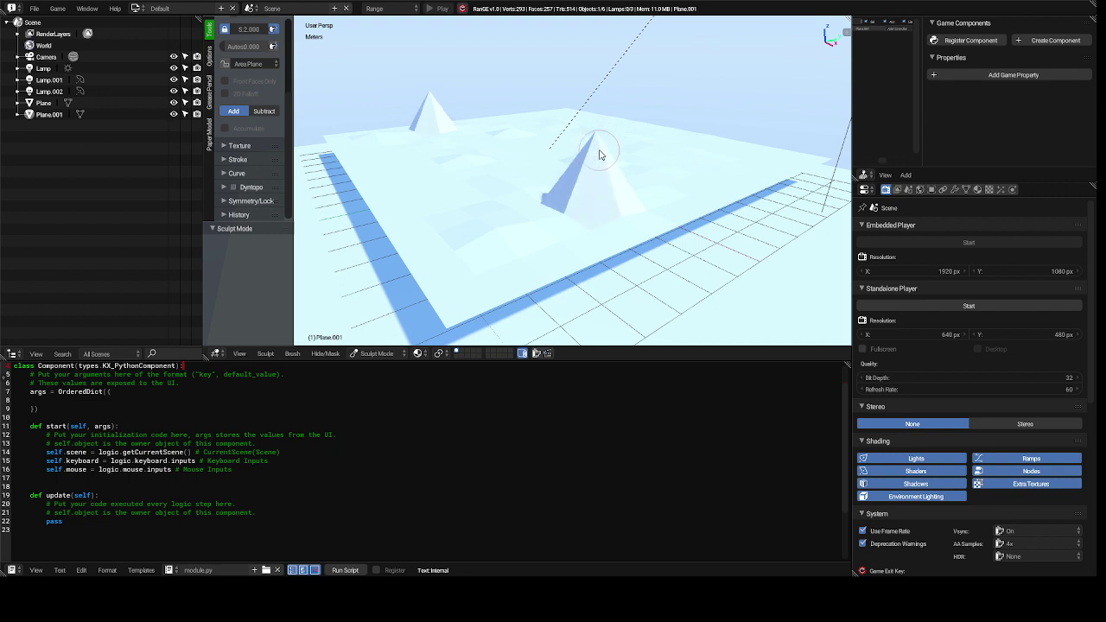
{"action": "left_click_drag", "start_coordinate": [599, 145], "coordinate": [600, 110]}
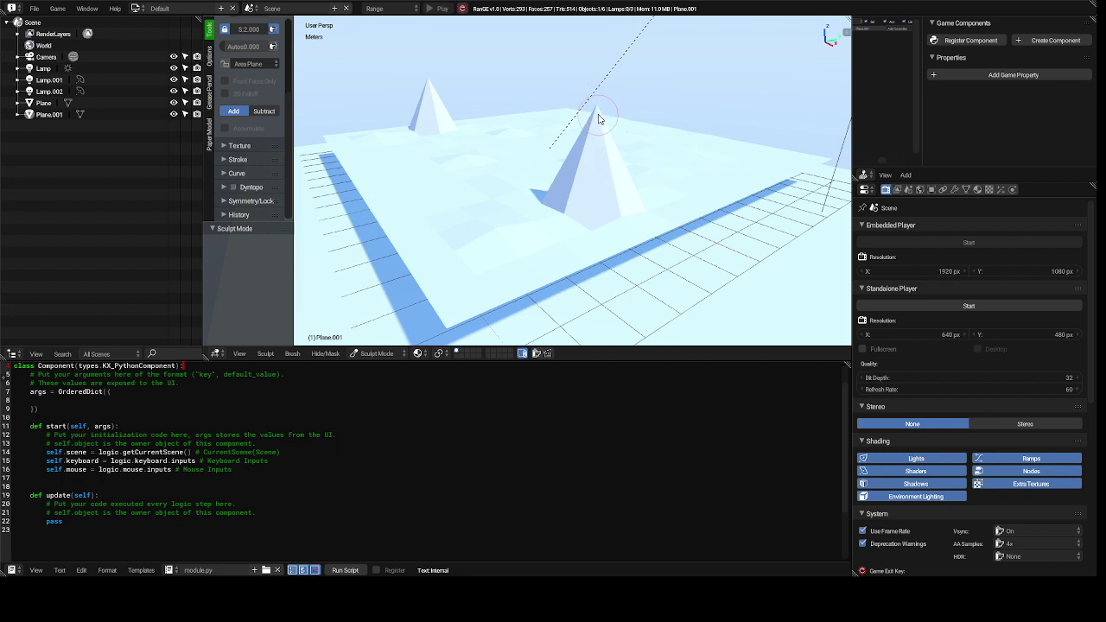
{"action": "left_click_drag", "start_coordinate": [599, 114], "coordinate": [611, 55]}
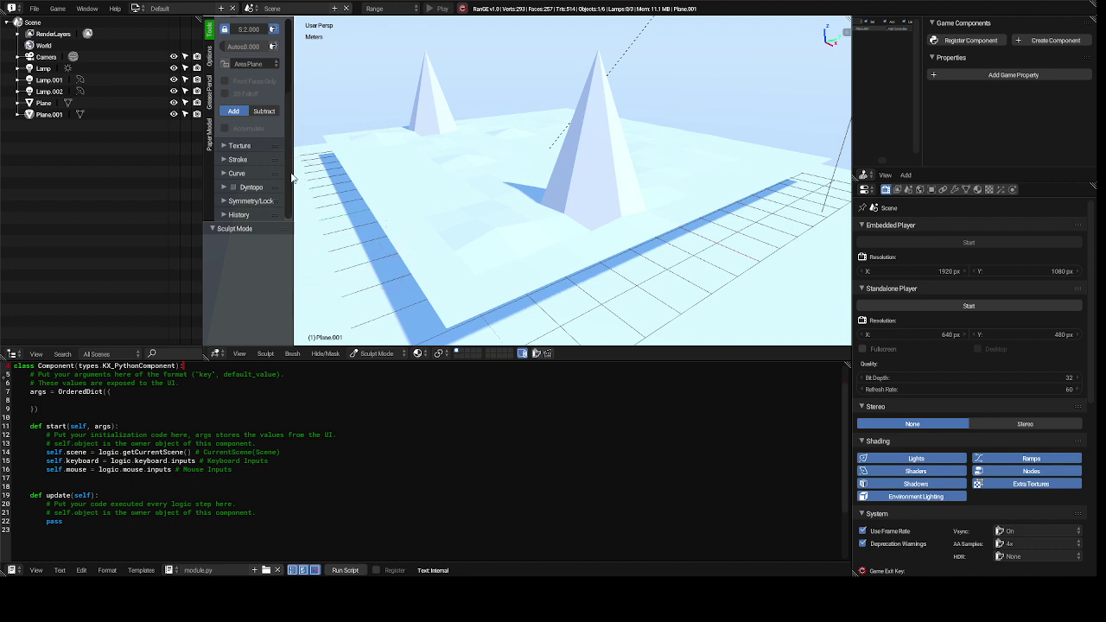
Change the sculpt brush to Fill/Deepen
{"action": "scroll", "coordinate": [292, 174], "scroll_direction": "up", "scroll_amount": 1}
{"action": "scroll", "coordinate": [283, 76], "scroll_direction": "up", "scroll_amount": 4}
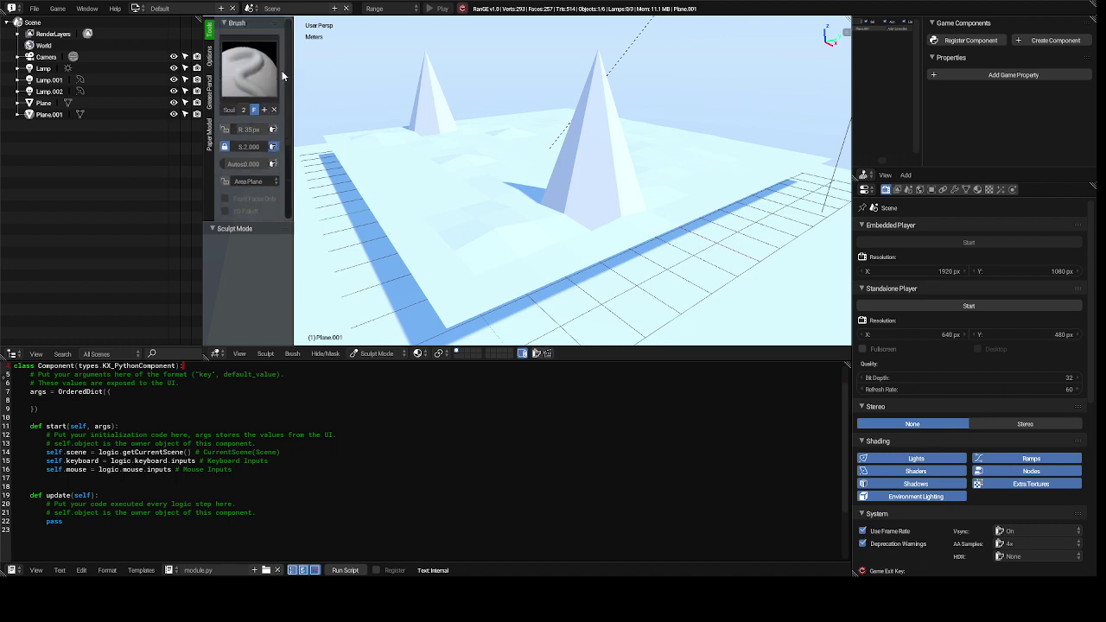
{"action": "left_click", "coordinate": [259, 69]}
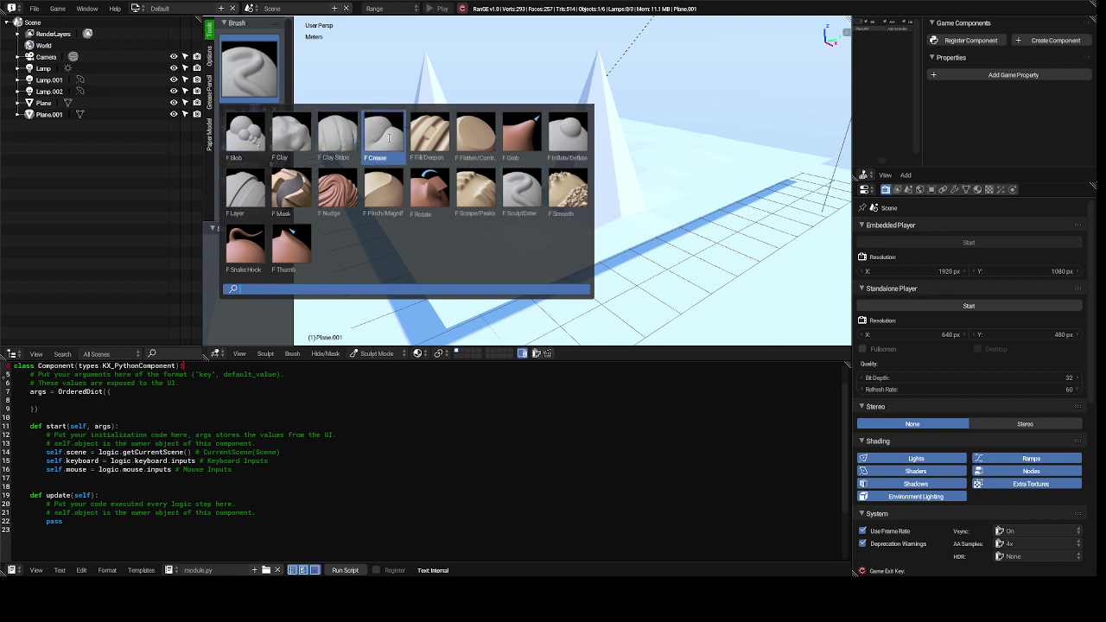
{"action": "left_click", "coordinate": [424, 144]}
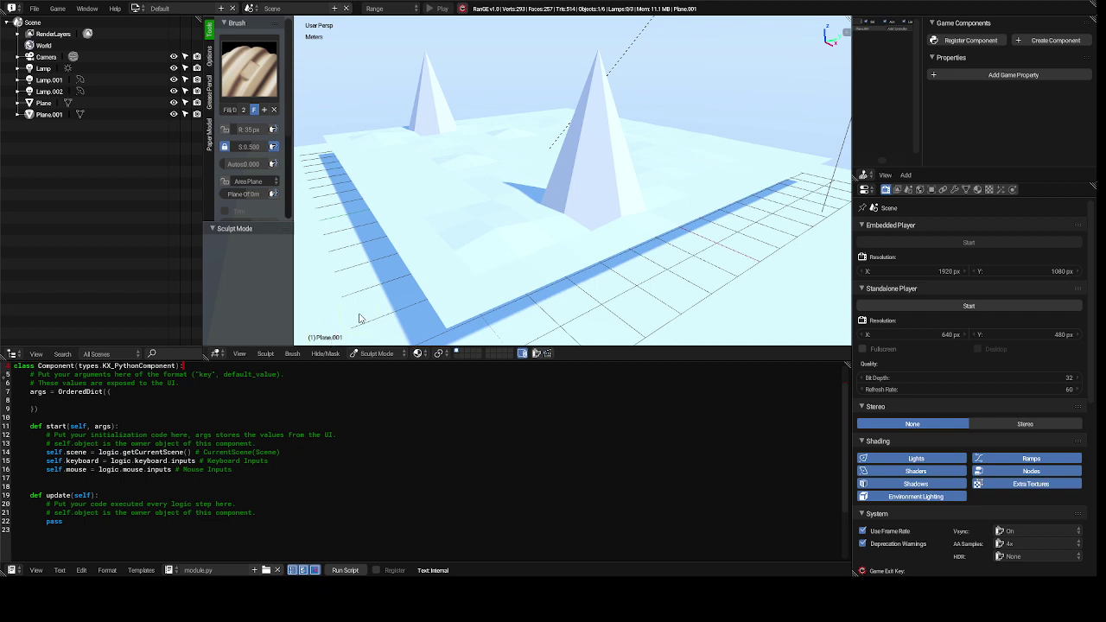
In Edit Mode, select one terrain face beside the plane's nearest corner and raise it along Z by 67 cm, plus about 34 cm more
{"action": "key", "text": "Tab"}
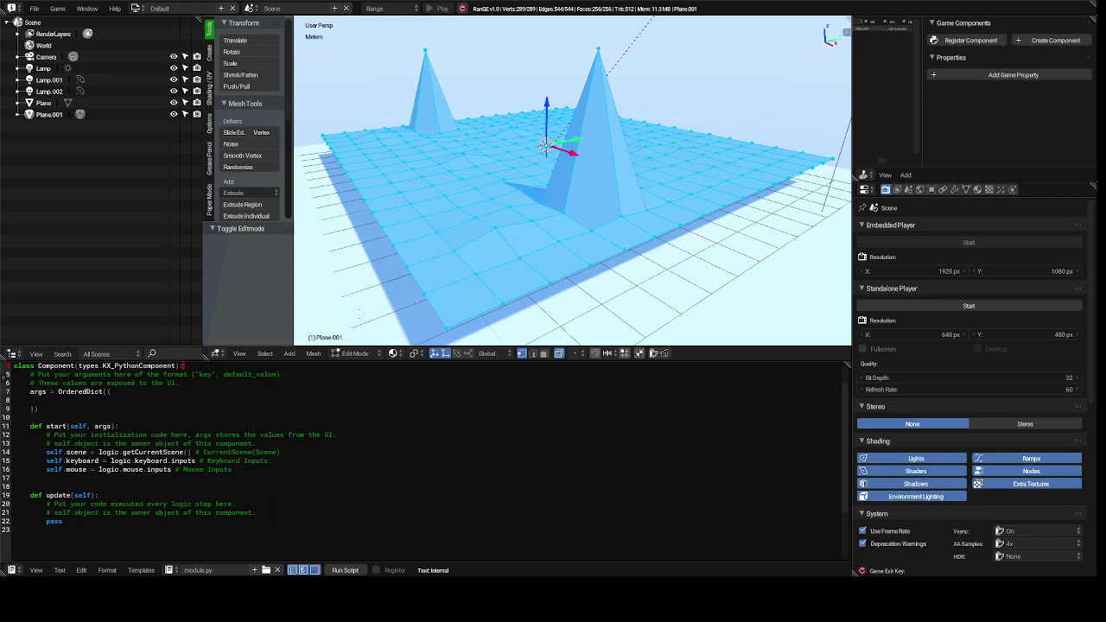
{"action": "right_click", "coordinate": [455, 252]}
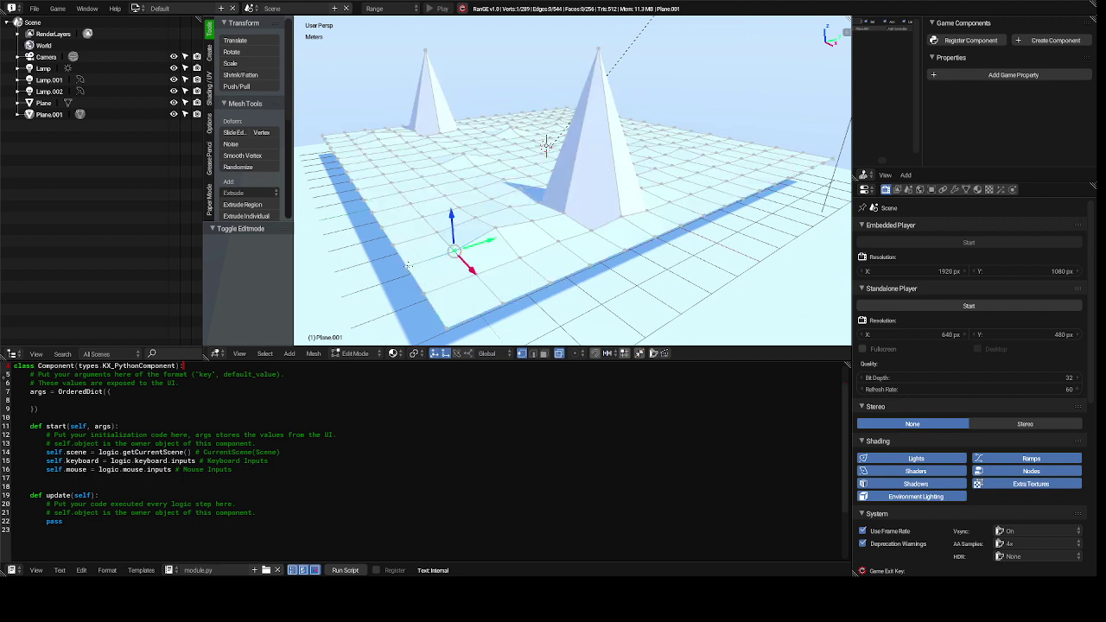
{"action": "right_click", "coordinate": [408, 265], "text": "ctrl+shift"}
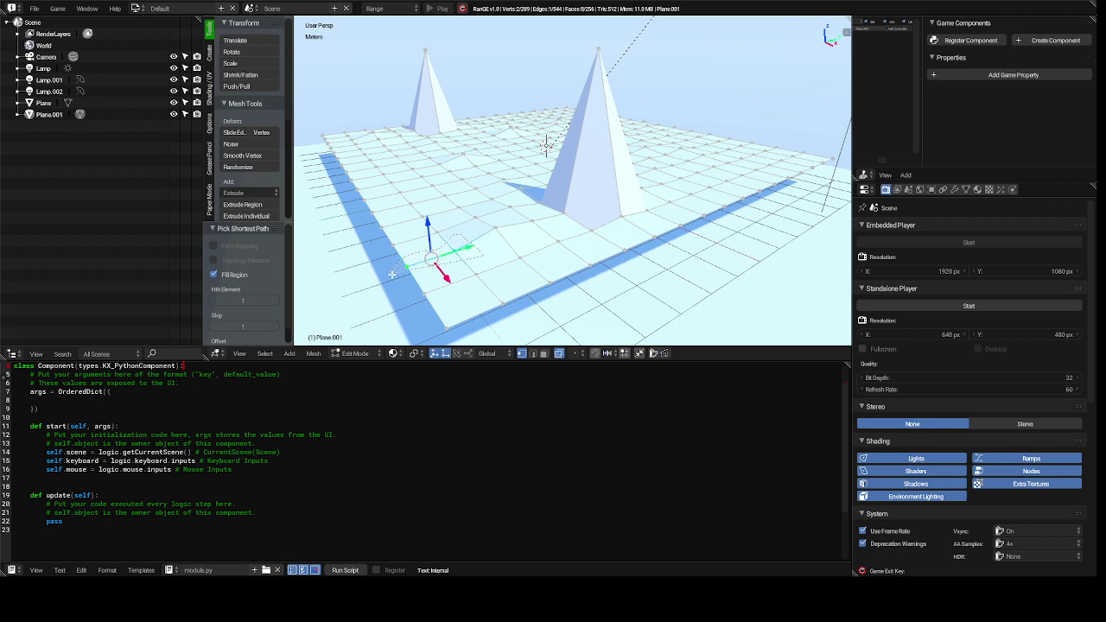
{"action": "mouse_move", "coordinate": [392, 274]}
{"action": "left_mouse_down", "text": "ctrl"}
{"action": "mouse_move", "coordinate": [391, 294]}
{"action": "mouse_move", "coordinate": [411, 305]}
{"action": "mouse_move", "coordinate": [462, 295]}
{"action": "mouse_move", "coordinate": [508, 267]}
{"action": "left_mouse_up", "text": "ctrl"}
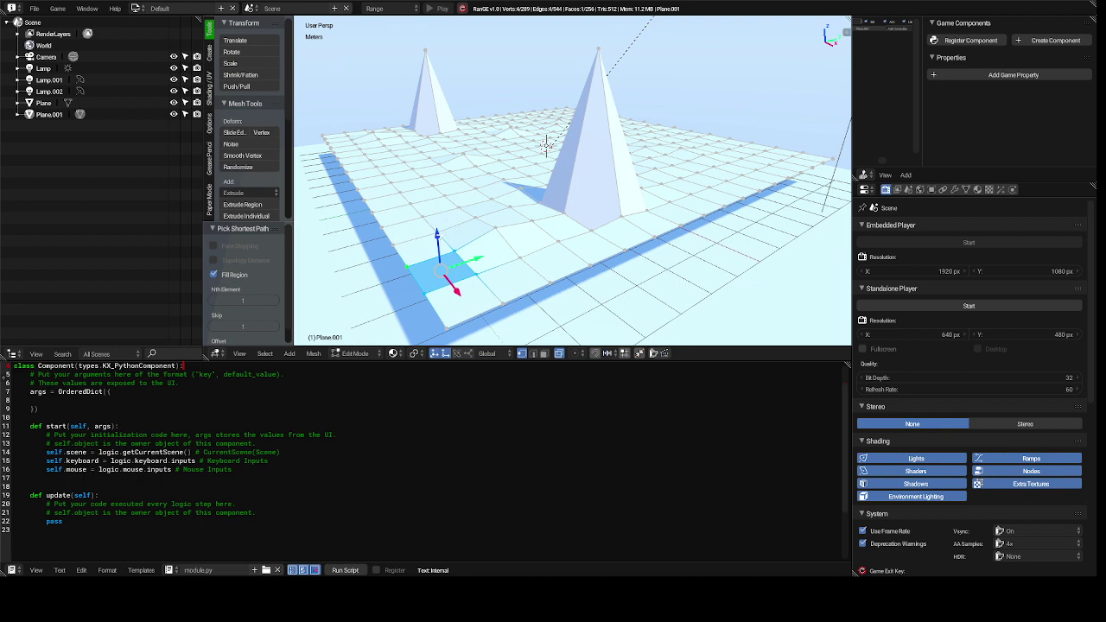
{"action": "key", "text": "e"}
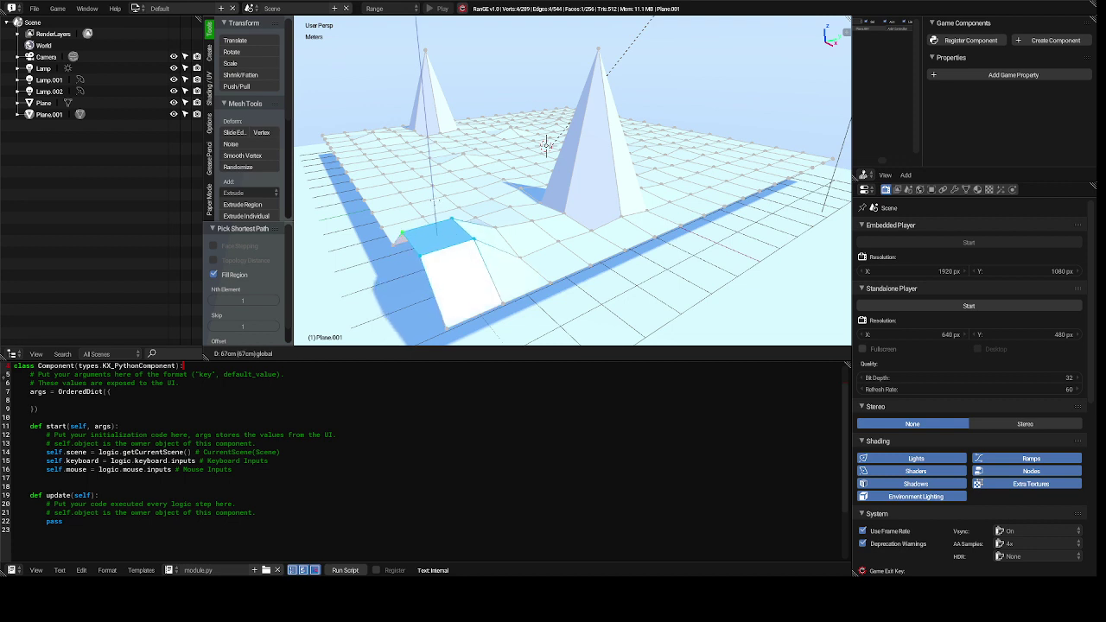
{"action": "key", "text": "Return"}
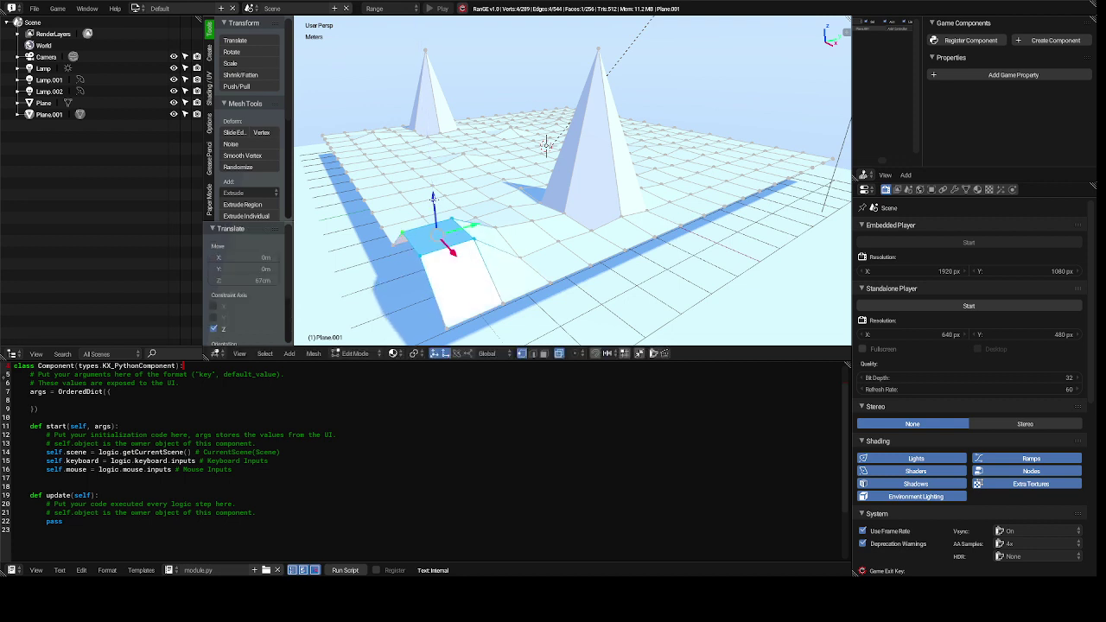
{"action": "middle_click_drag", "start_coordinate": [546, 145], "coordinate": [537, 143]}
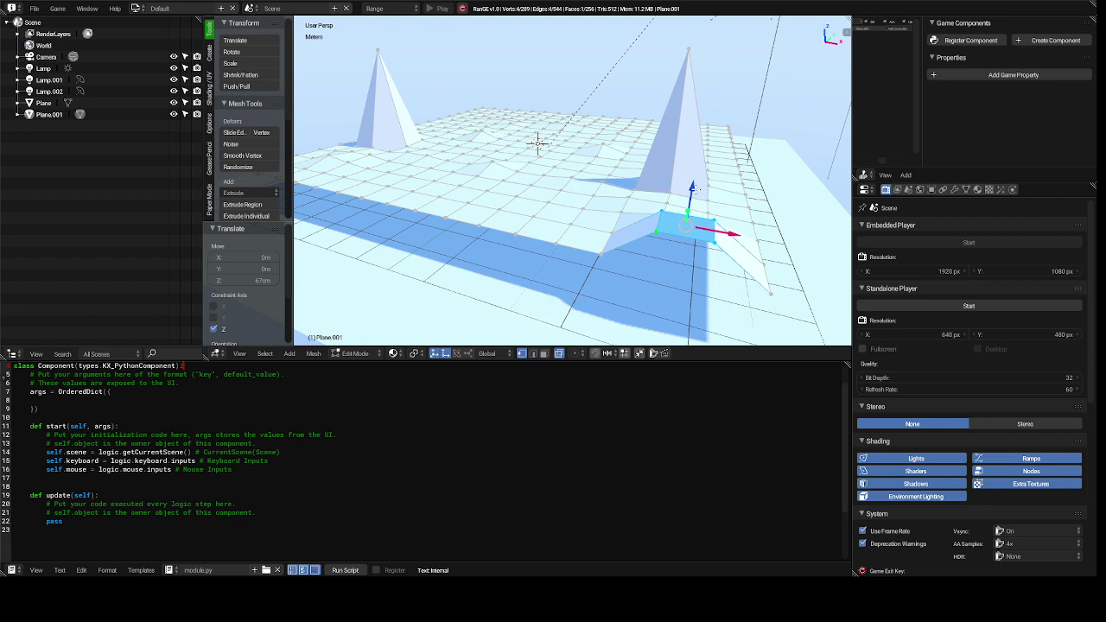
{"action": "left_click_drag", "start_coordinate": [692, 188], "coordinate": [703, 172]}
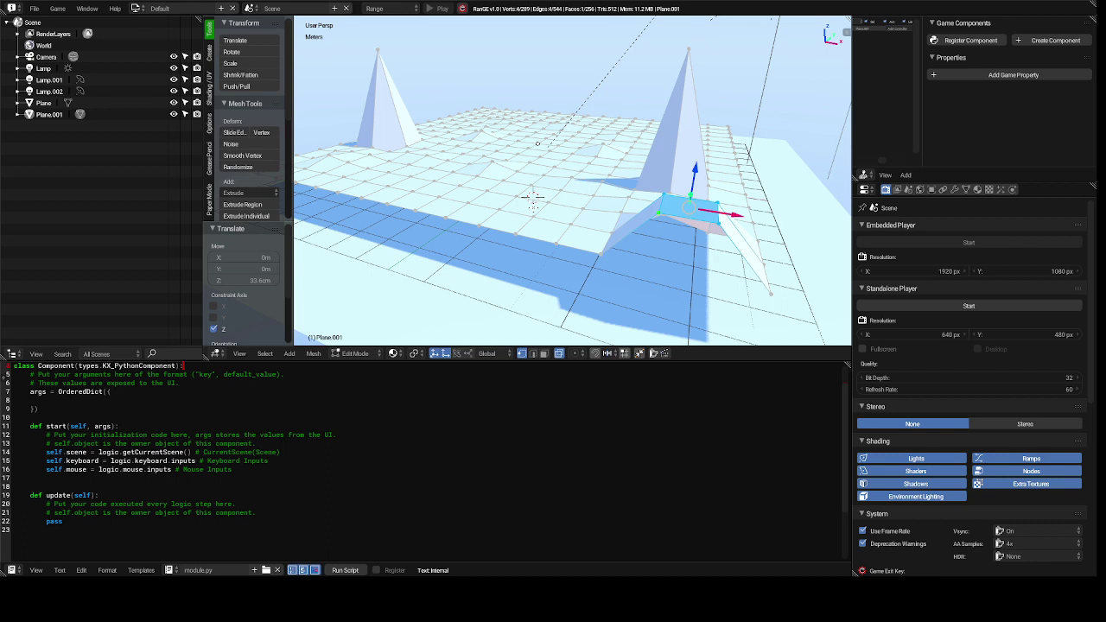
Add a second face along the plane's near edge to the selection and raise both faces along Z by about 1.01 m
{"action": "mouse_move", "coordinate": [526, 204]}
{"action": "left_mouse_down", "text": "ctrl"}
{"action": "mouse_move", "coordinate": [478, 238]}
{"action": "mouse_move", "coordinate": [482, 258]}
{"action": "mouse_move", "coordinate": [516, 266]}
{"action": "mouse_move", "coordinate": [543, 204]}
{"action": "left_mouse_up", "text": "ctrl"}
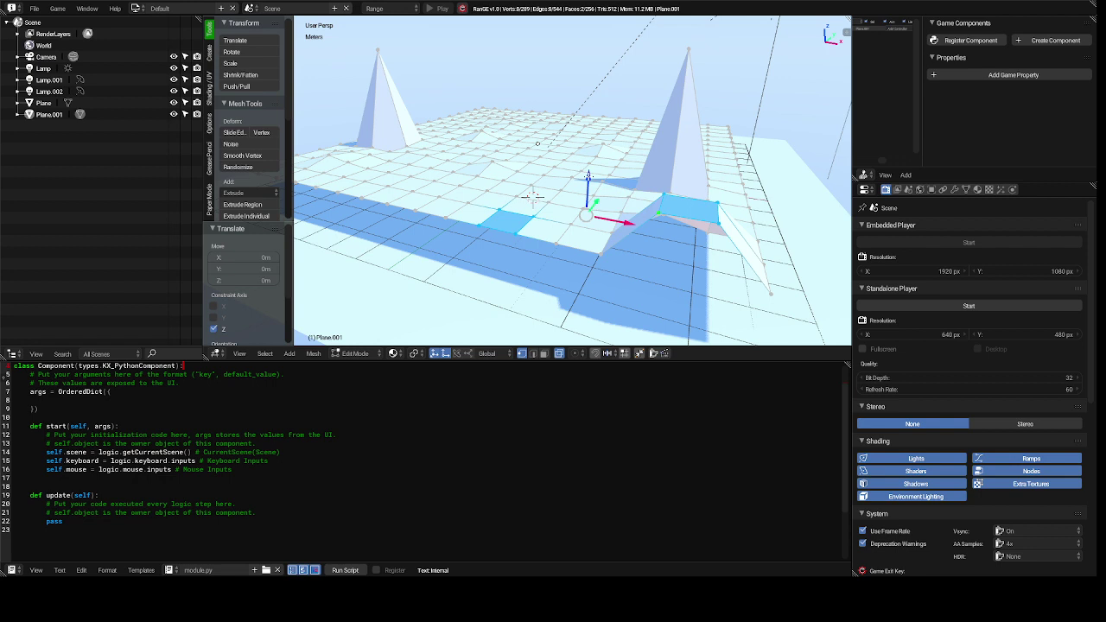
{"action": "left_click_drag", "start_coordinate": [588, 175], "coordinate": [588, 138]}
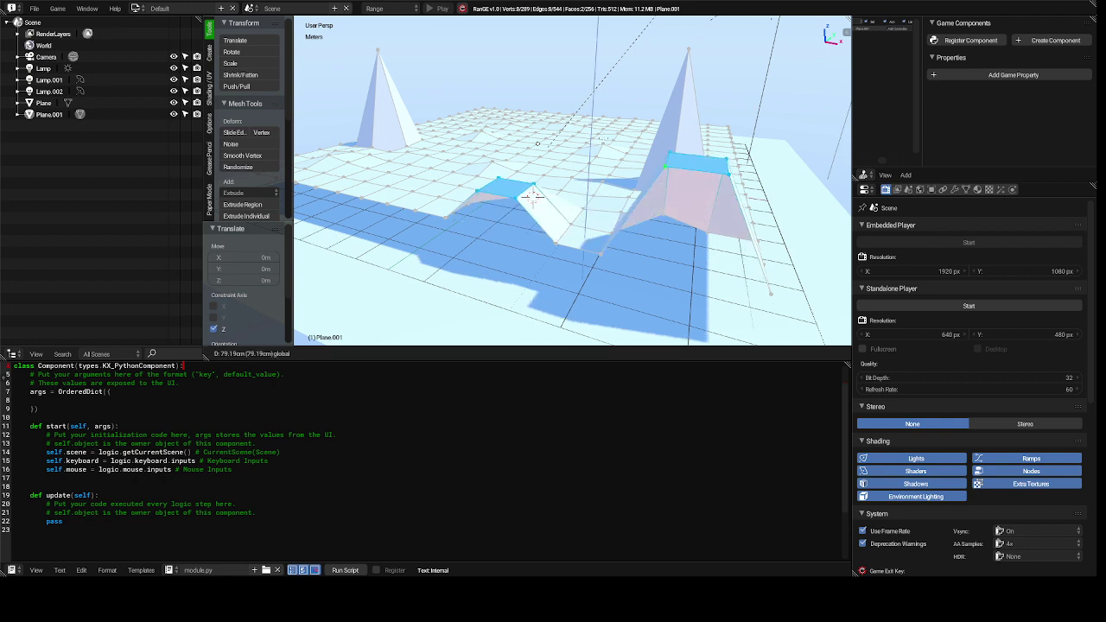
{"action": "left_click_drag", "start_coordinate": [532, 198], "coordinate": [534, 197]}
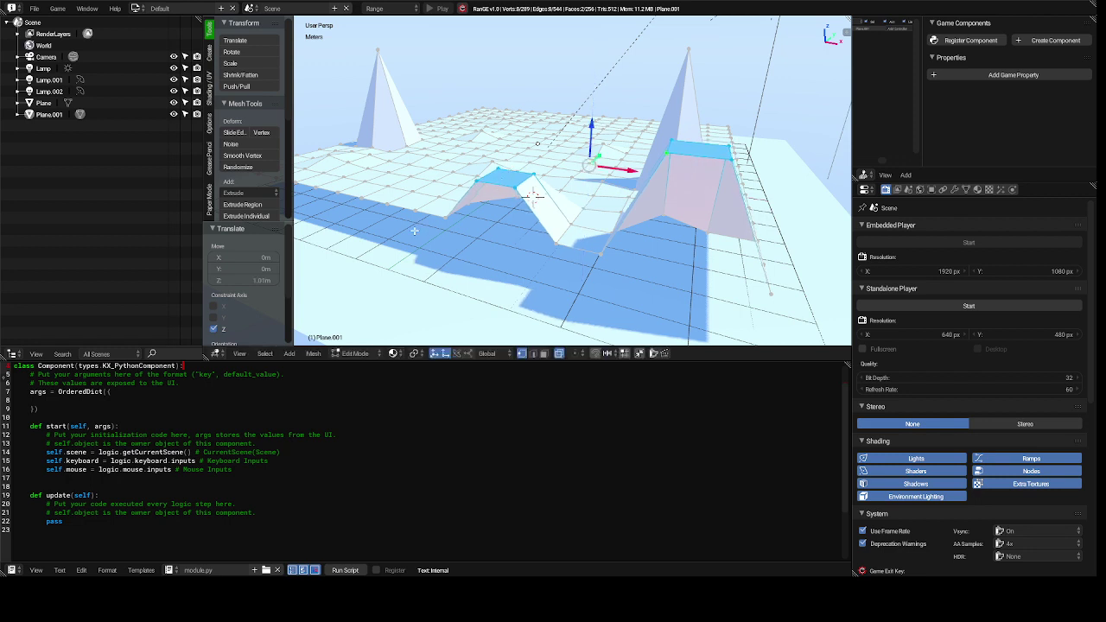
Clear the selection, select one face further along the near edge and lower it along Z by about 72 cm
{"action": "key", "text": "a"}
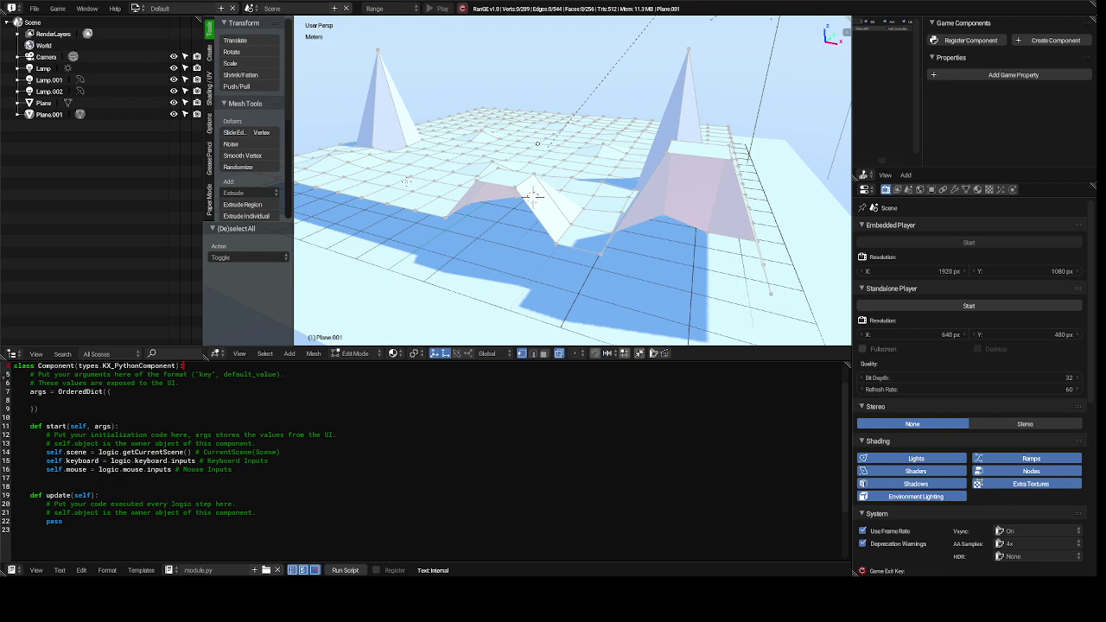
{"action": "mouse_move", "coordinate": [396, 179]}
{"action": "left_mouse_down", "text": "ctrl"}
{"action": "mouse_move", "coordinate": [350, 199]}
{"action": "mouse_move", "coordinate": [358, 210]}
{"action": "mouse_move", "coordinate": [394, 215]}
{"action": "mouse_move", "coordinate": [437, 181]}
{"action": "left_mouse_up", "text": "ctrl"}
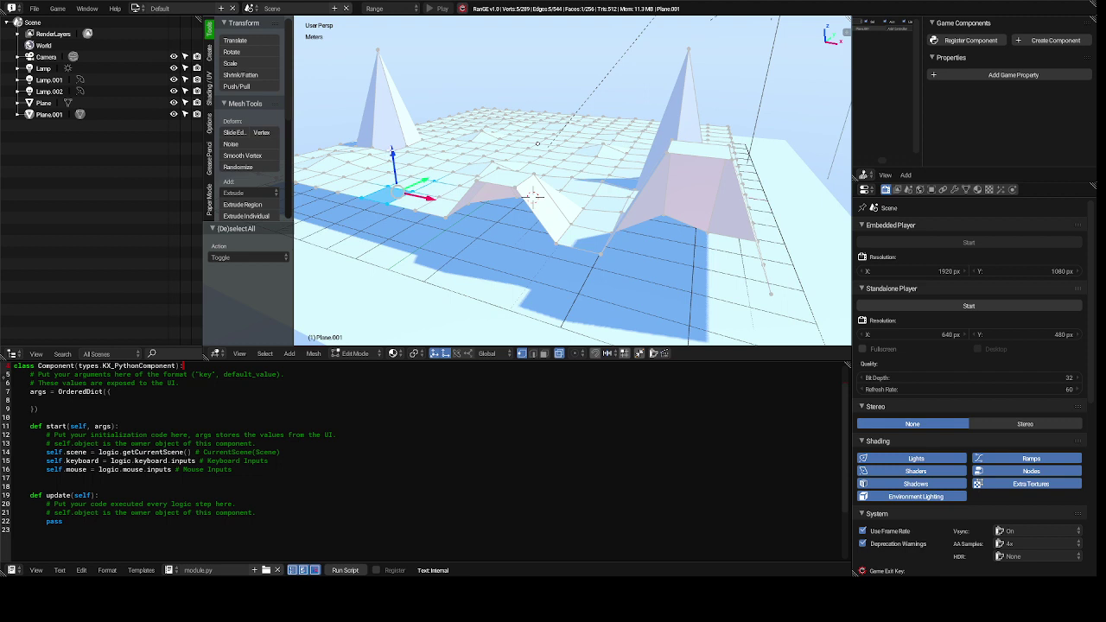
{"action": "left_click_drag", "start_coordinate": [391, 151], "coordinate": [388, 177]}
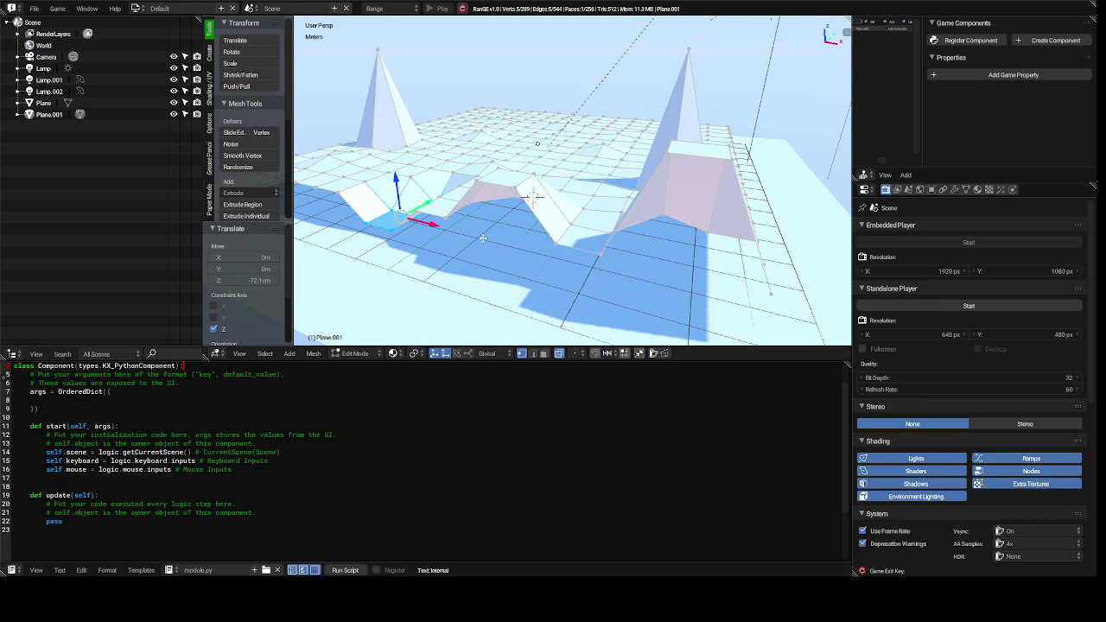
Return to Object Mode and add a Displace modifier to the terrain plane with strength 0.300 and midlevel 0.473
{"action": "left_click", "coordinate": [363, 354]}
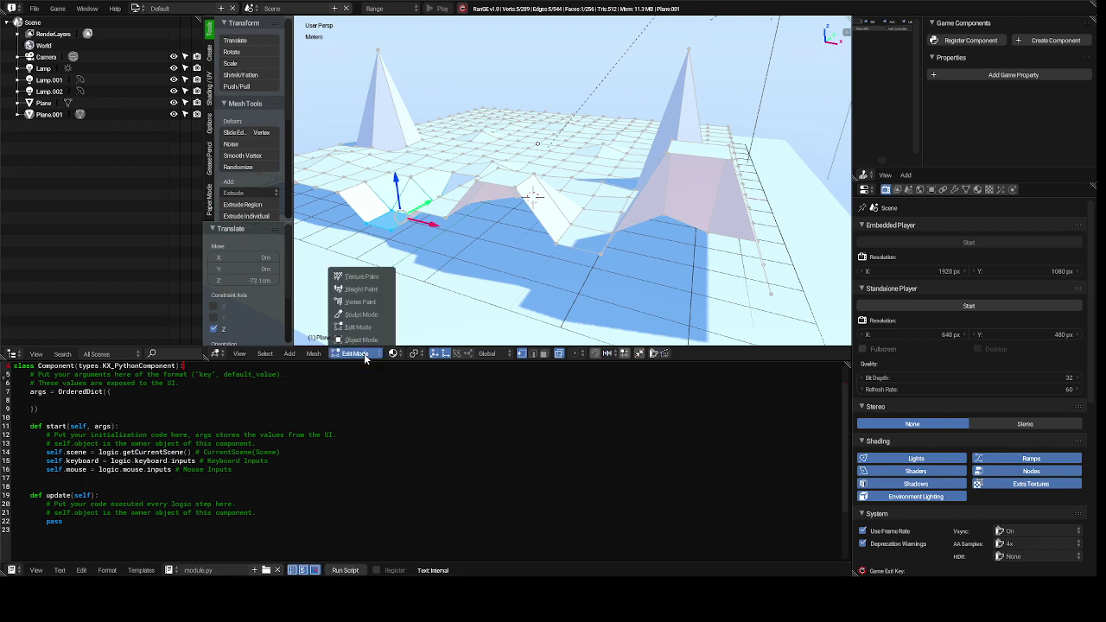
{"action": "left_click", "coordinate": [366, 340]}
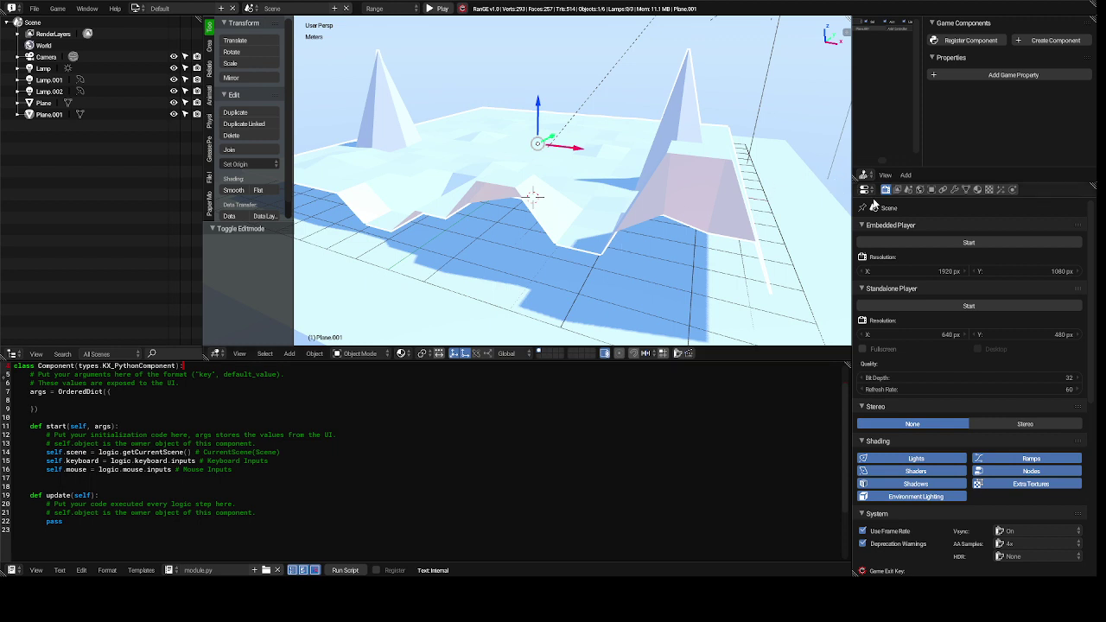
{"action": "left_click", "coordinate": [954, 191]}
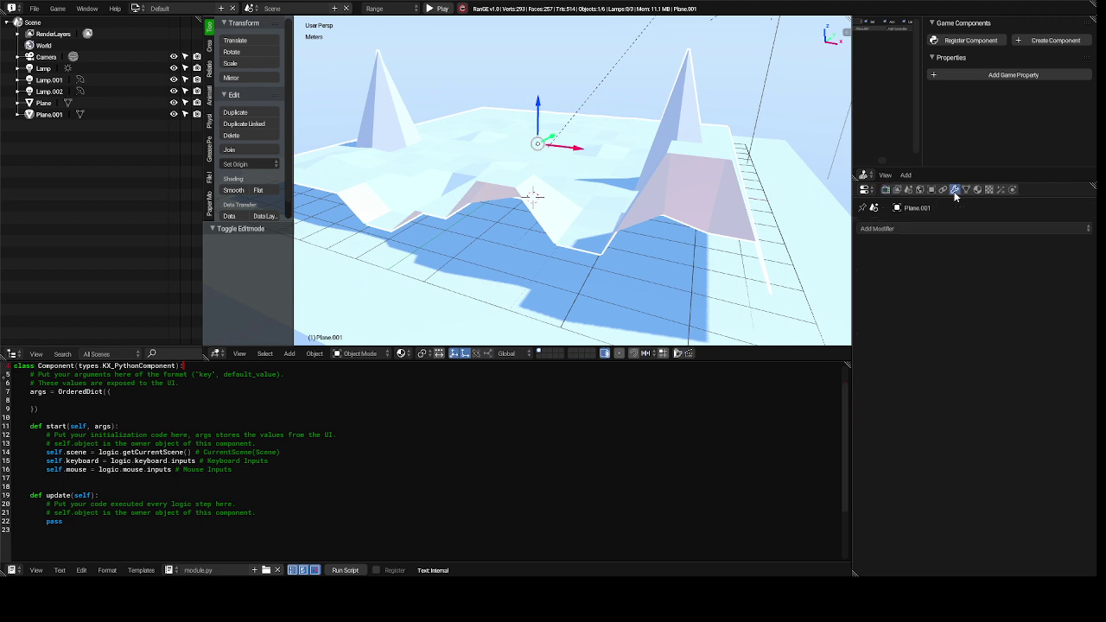
{"action": "left_click", "coordinate": [954, 226]}
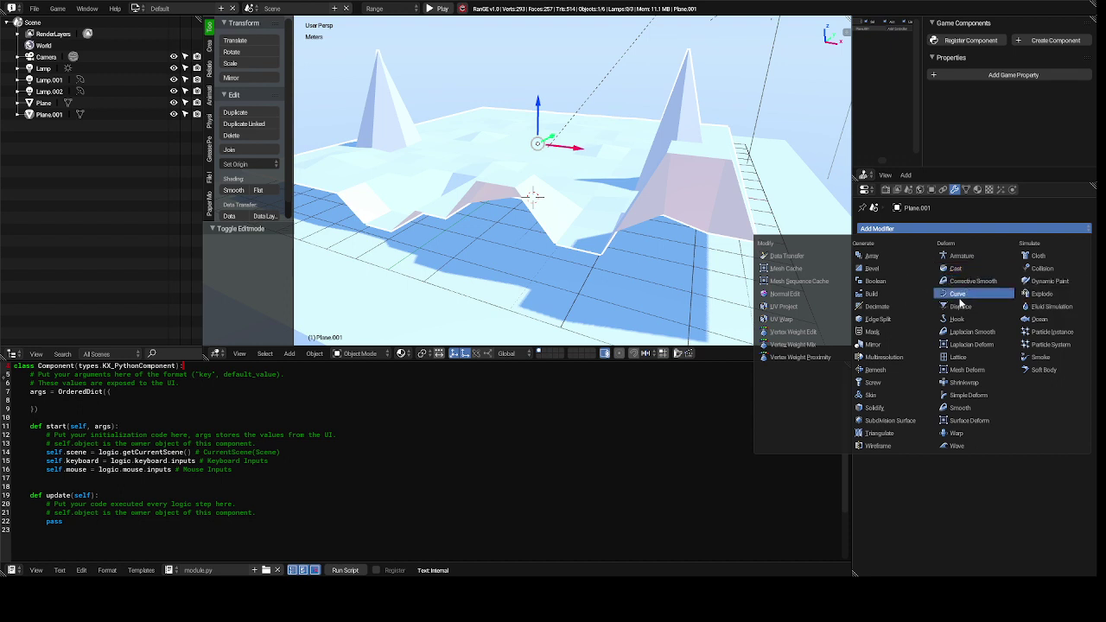
{"action": "left_click", "coordinate": [958, 307]}
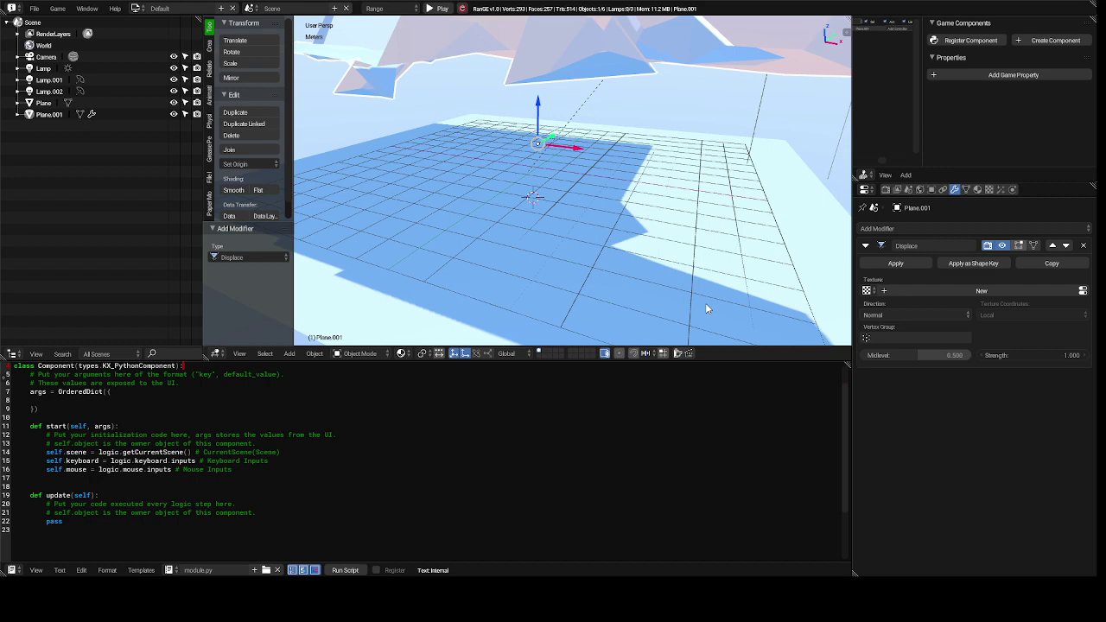
{"action": "key", "text": "KP_8"}
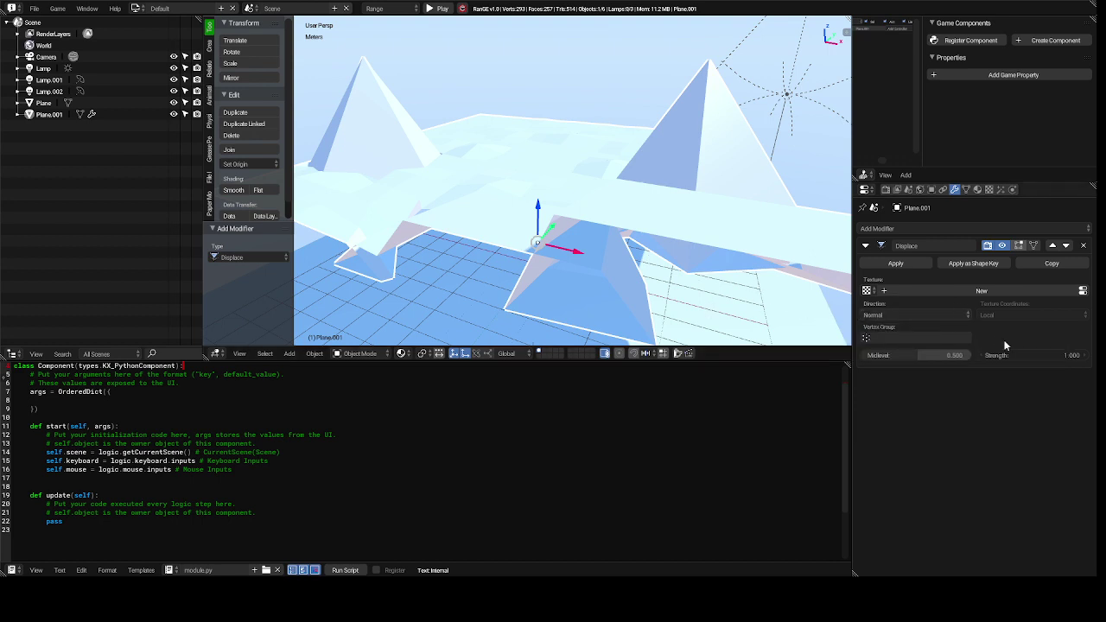
{"action": "mouse_move", "coordinate": [1005, 355]}
{"action": "left_mouse_down"}
{"action": "mouse_move", "coordinate": [1056, 356]}
{"action": "mouse_move", "coordinate": [993, 356]}
{"action": "mouse_move", "coordinate": [1005, 354]}
{"action": "left_mouse_up"}
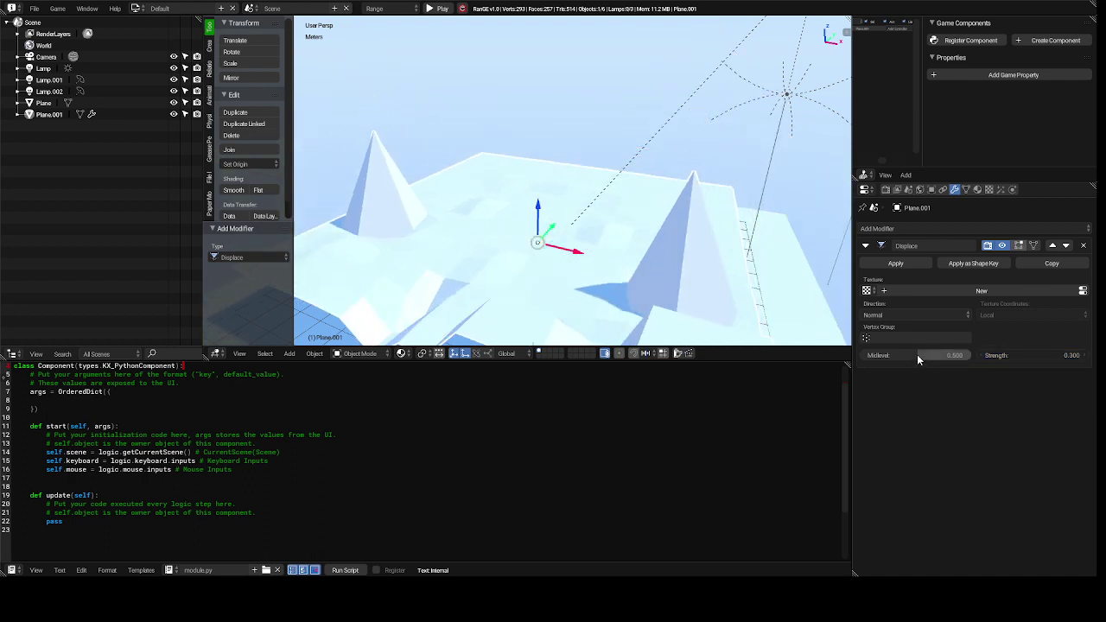
{"action": "mouse_move", "coordinate": [917, 355]}
{"action": "left_mouse_down"}
{"action": "mouse_move", "coordinate": [928, 354]}
{"action": "mouse_move", "coordinate": [882, 355]}
{"action": "mouse_move", "coordinate": [916, 354]}
{"action": "left_mouse_up"}
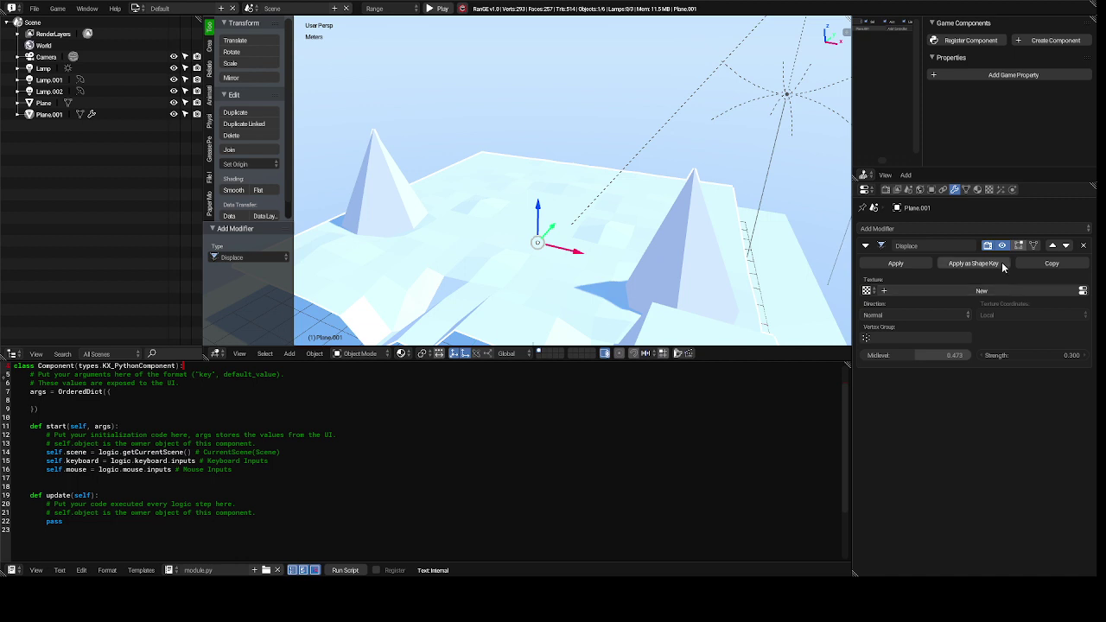
Create a new image texture for the Displace modifier and load rigid metal.jpeg from the Pictures folder
{"action": "left_click", "coordinate": [989, 189]}
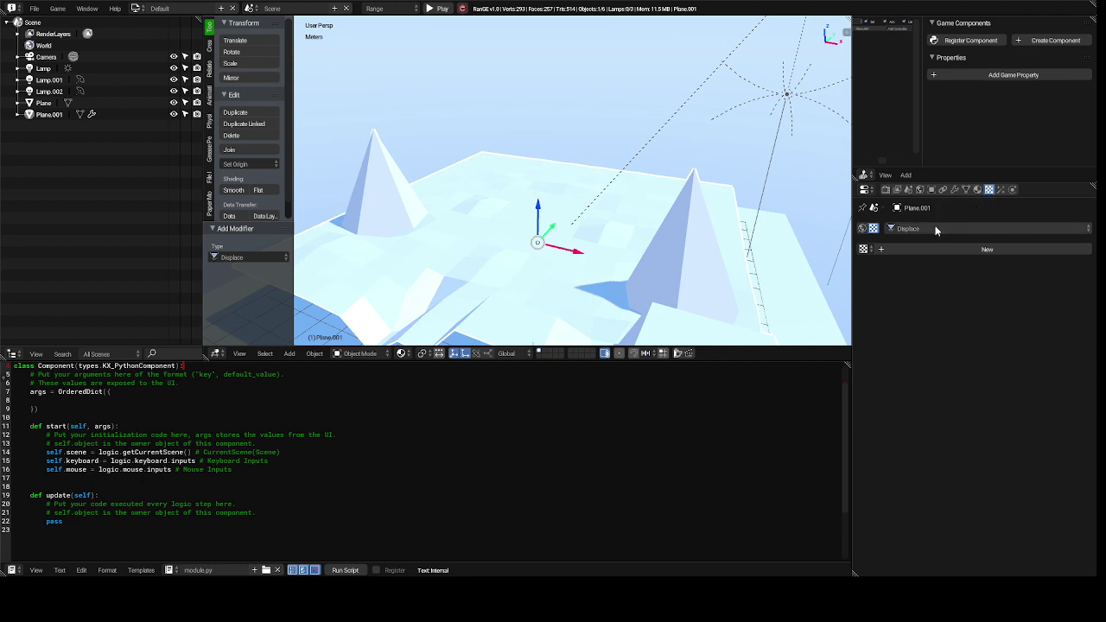
{"action": "left_click", "coordinate": [864, 249]}
{"action": "left_click", "coordinate": [864, 251]}
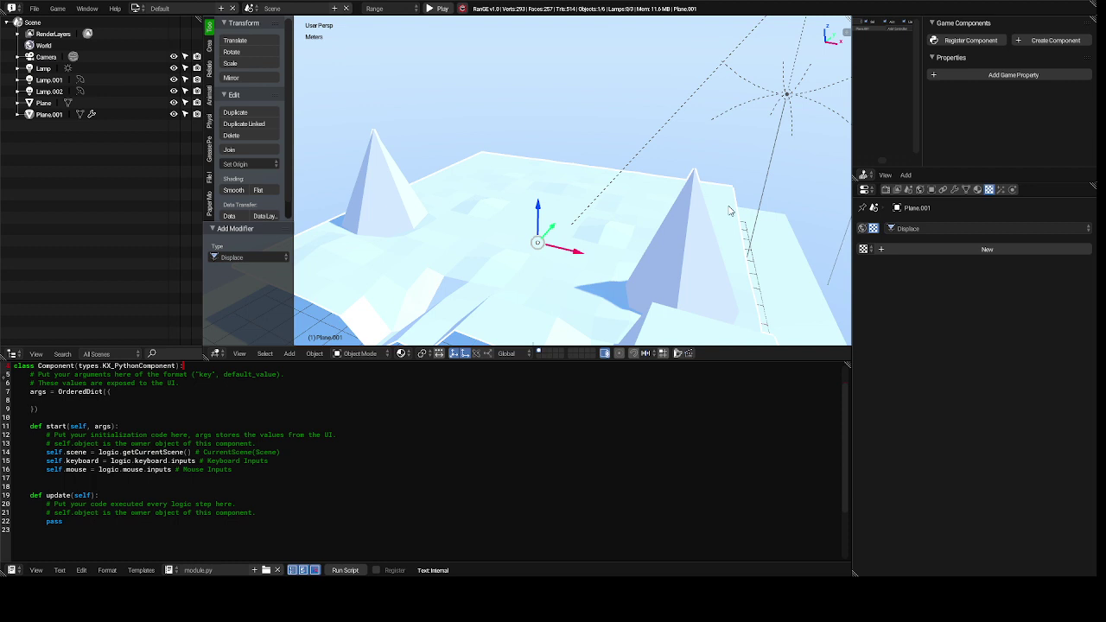
{"action": "left_click", "coordinate": [895, 250]}
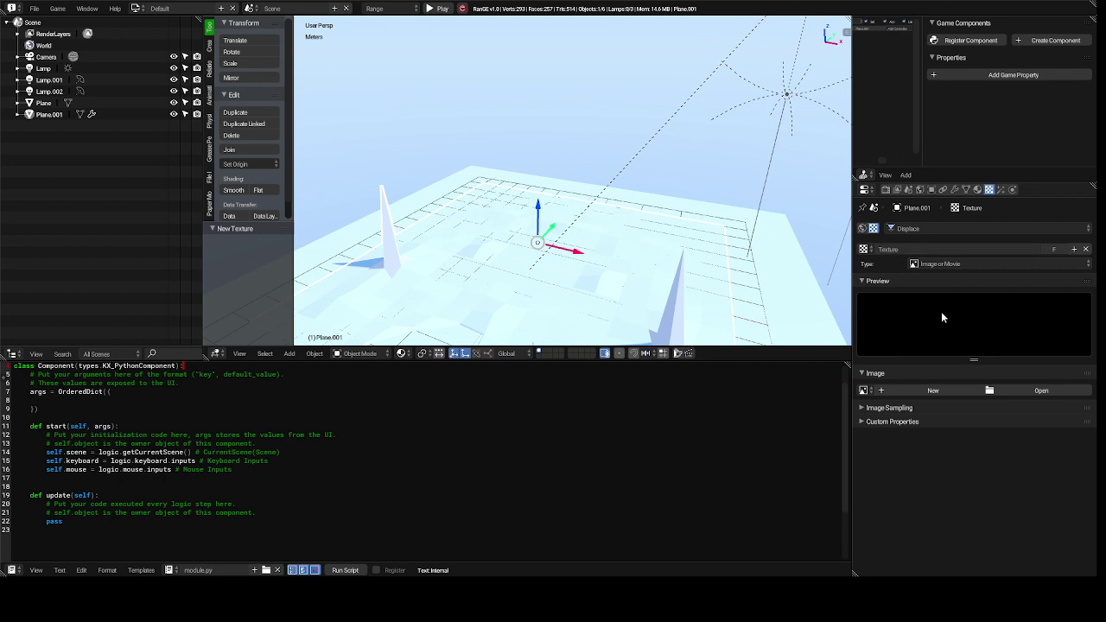
{"action": "left_click", "coordinate": [1026, 391]}
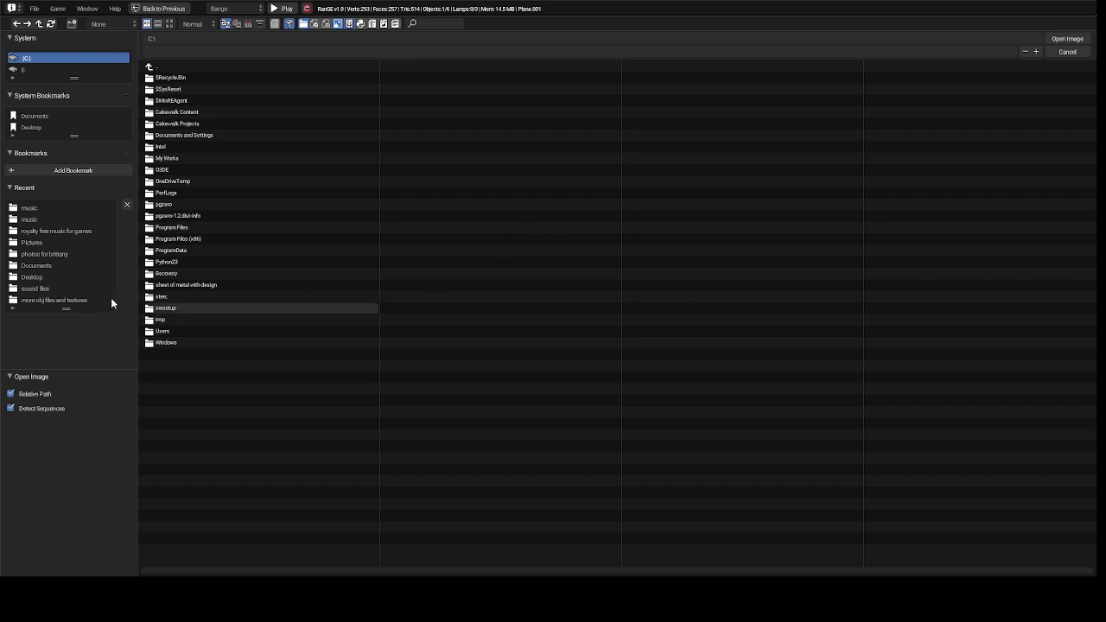
{"action": "left_click", "coordinate": [34, 243]}
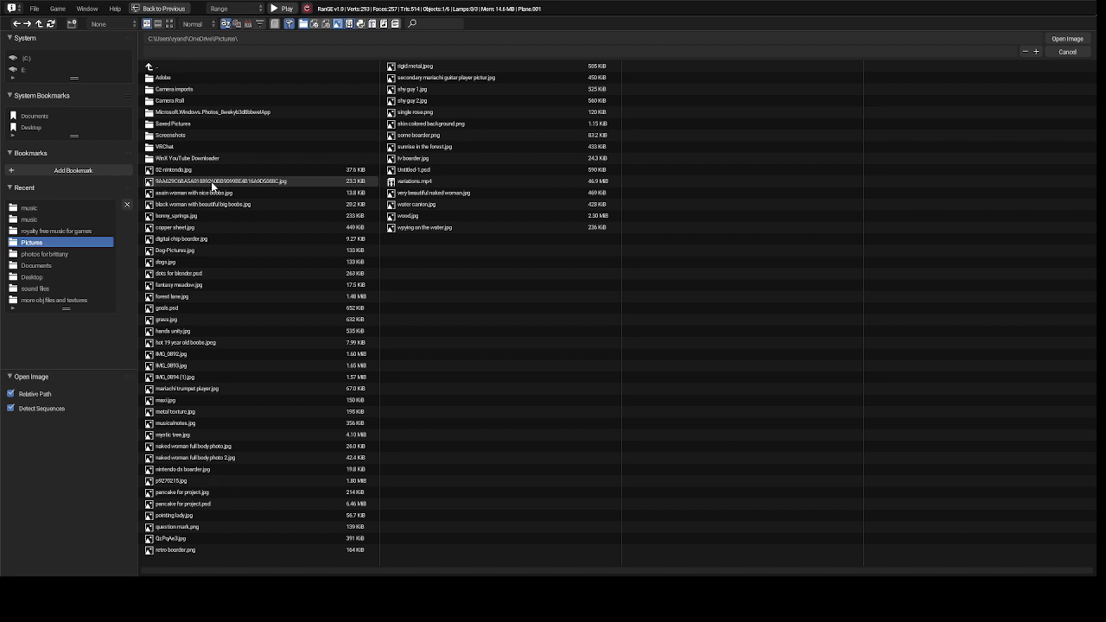
{"action": "left_click", "coordinate": [413, 67]}
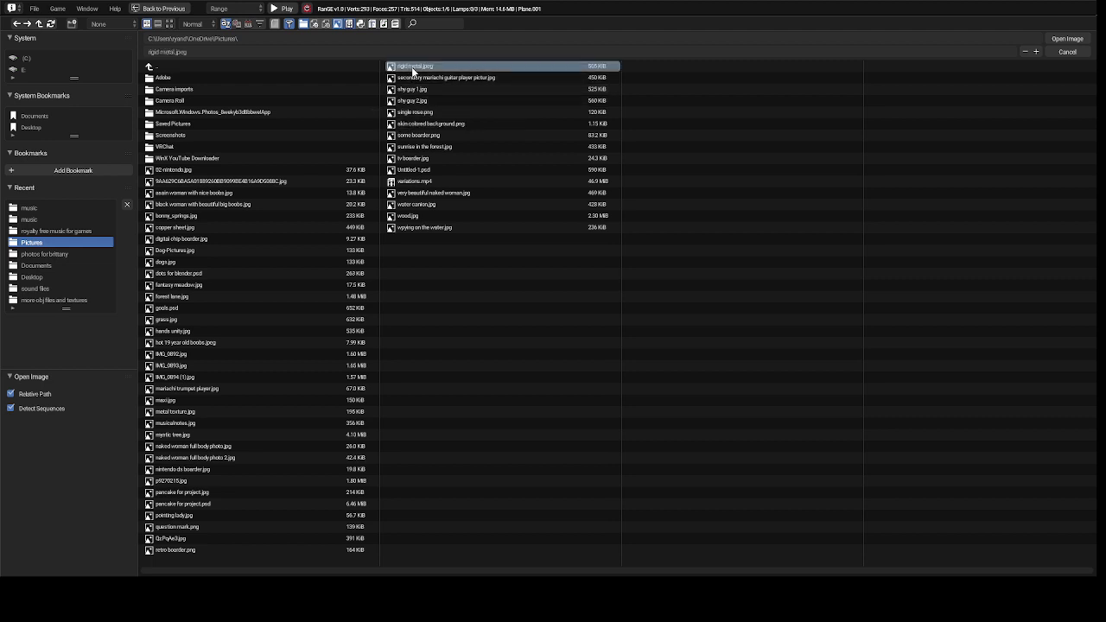
{"action": "double_click", "coordinate": [413, 67]}
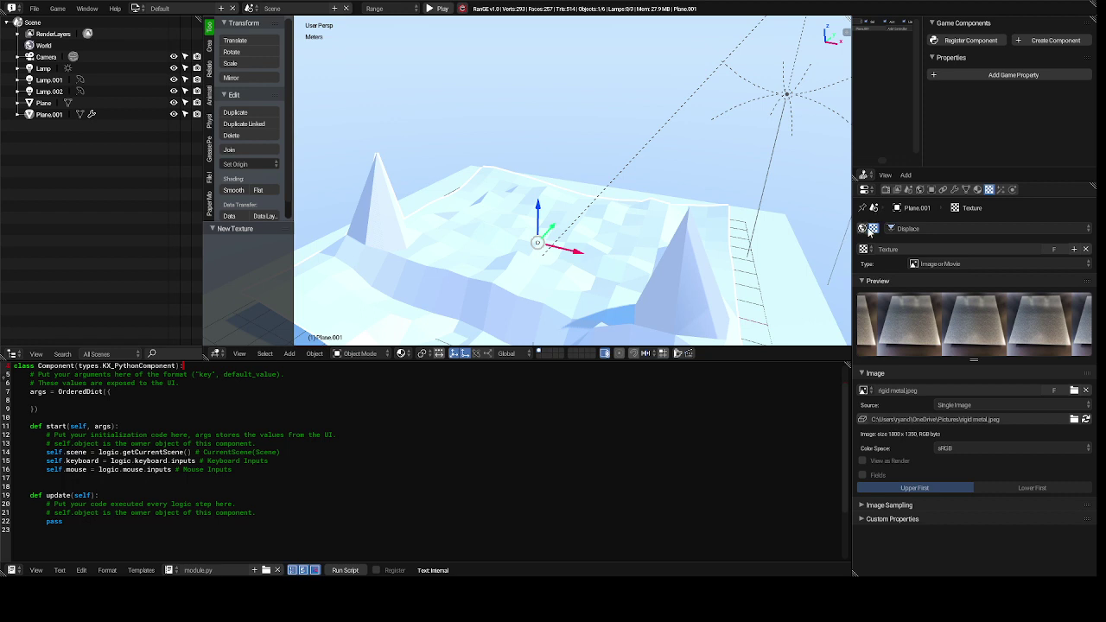
Assign the existing texture named Texture to the World's first texture slot
{"action": "left_click", "coordinate": [866, 229]}
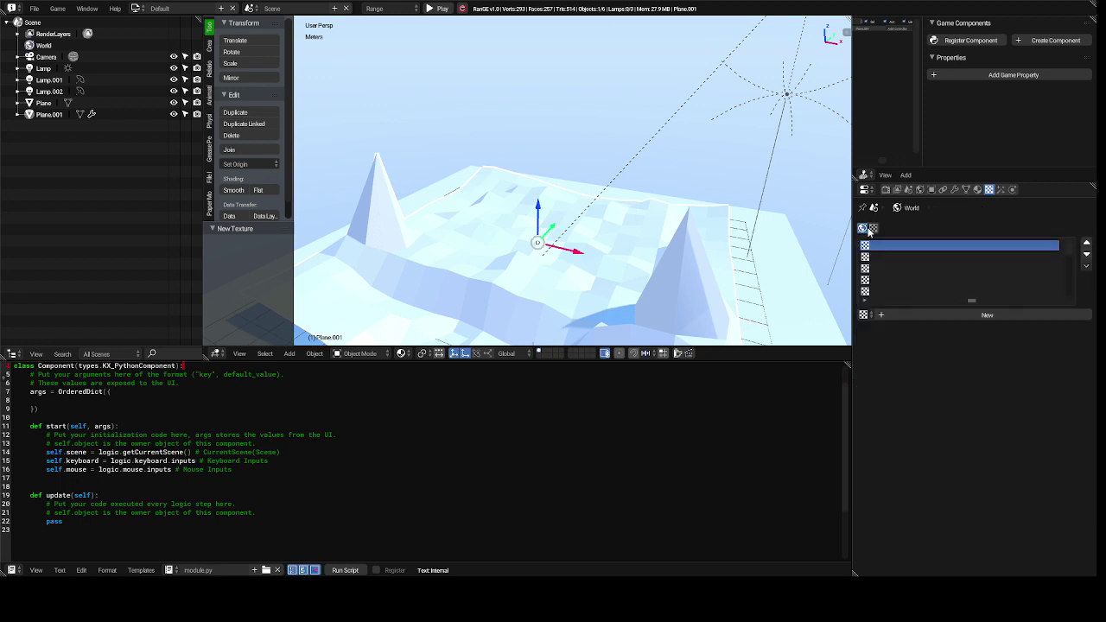
{"action": "left_click", "coordinate": [863, 314]}
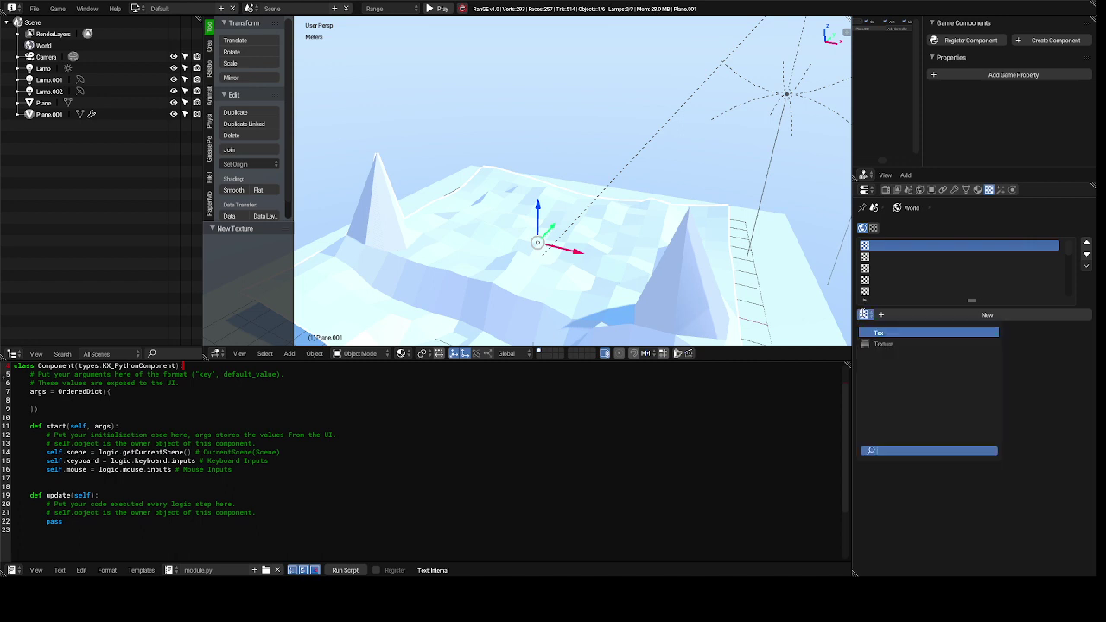
{"action": "left_click", "coordinate": [867, 344]}
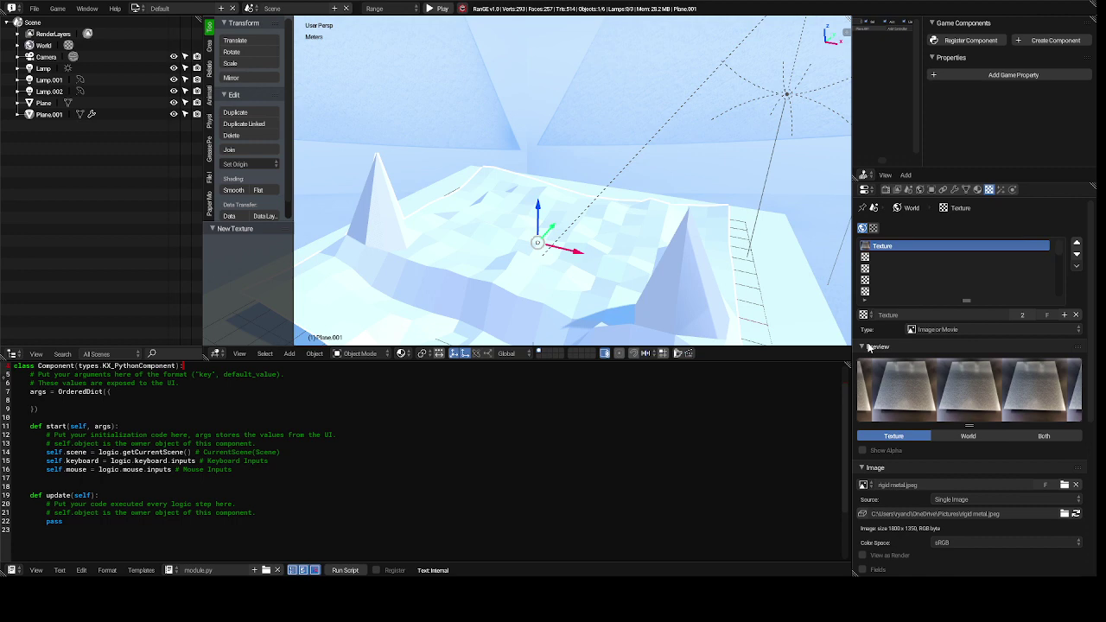
Create a new material on the terrain plane and set its diffuse color to a violet-blue
{"action": "left_click", "coordinate": [978, 190]}
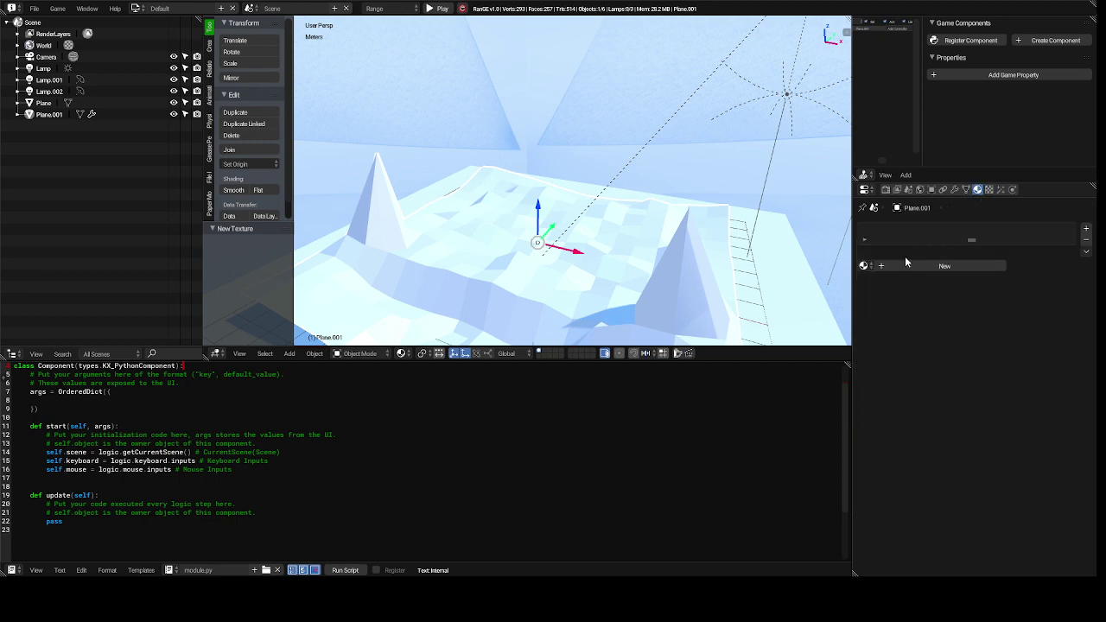
{"action": "left_click", "coordinate": [864, 267]}
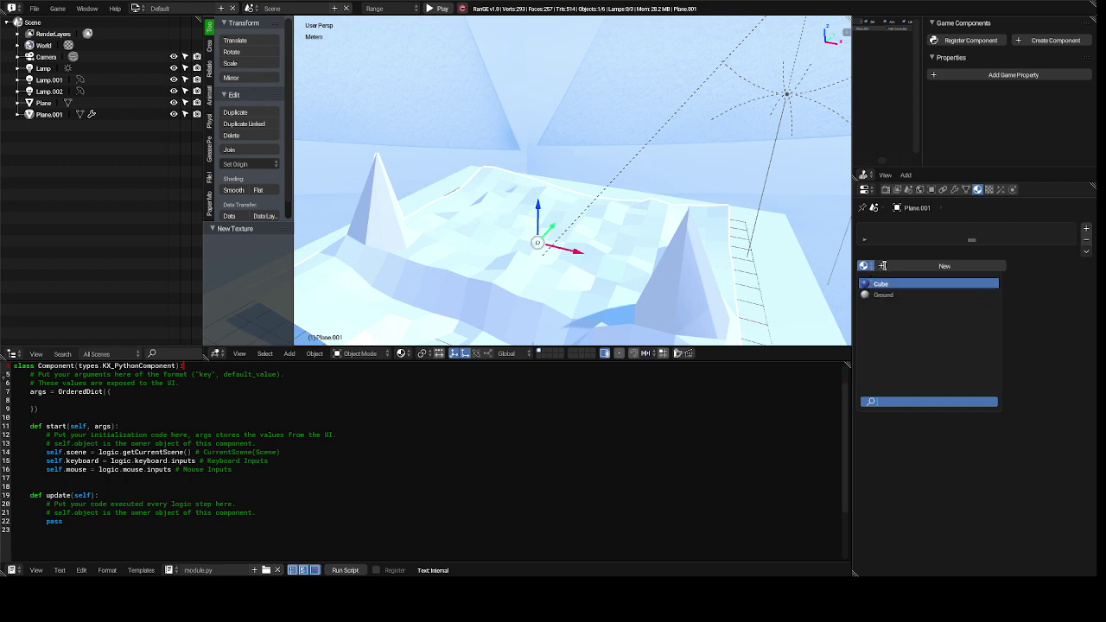
{"action": "left_click", "coordinate": [887, 266]}
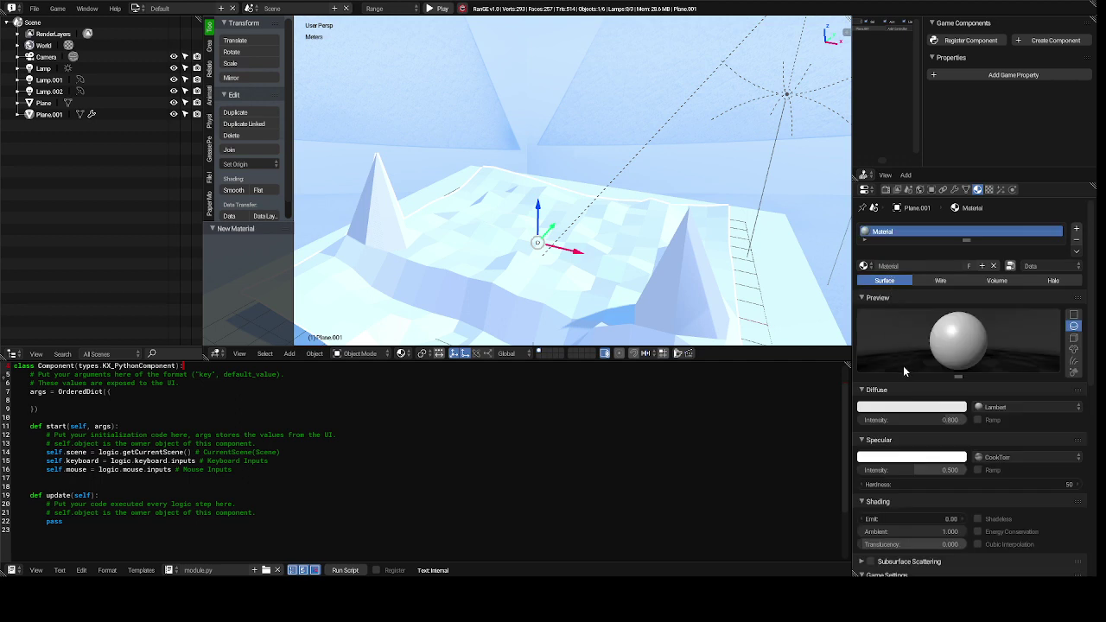
{"action": "left_click", "coordinate": [902, 408]}
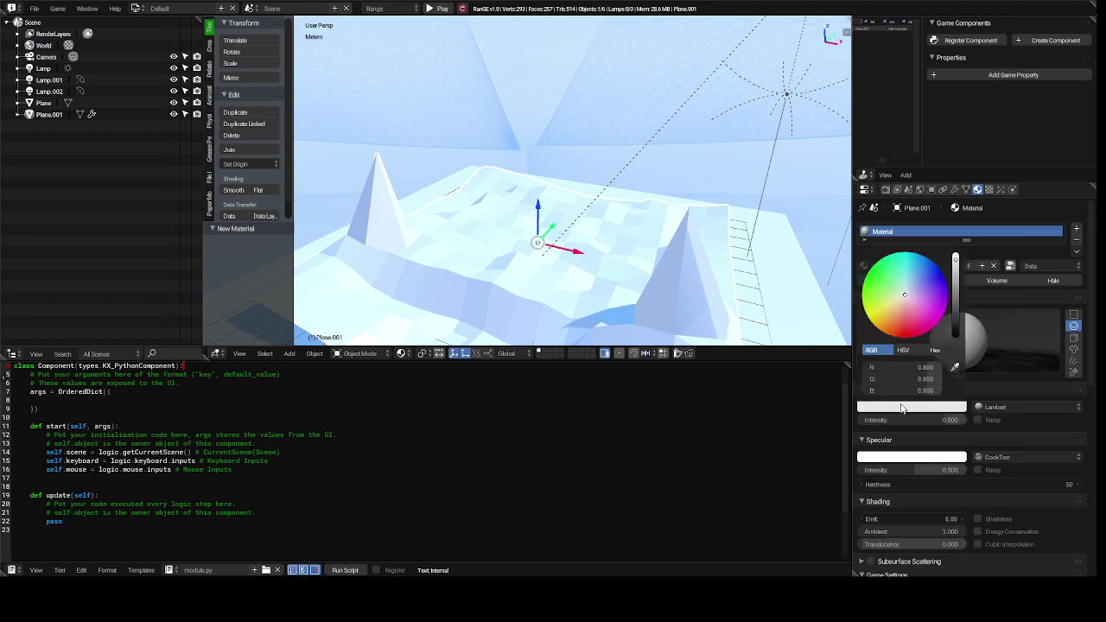
{"action": "left_click", "coordinate": [929, 290]}
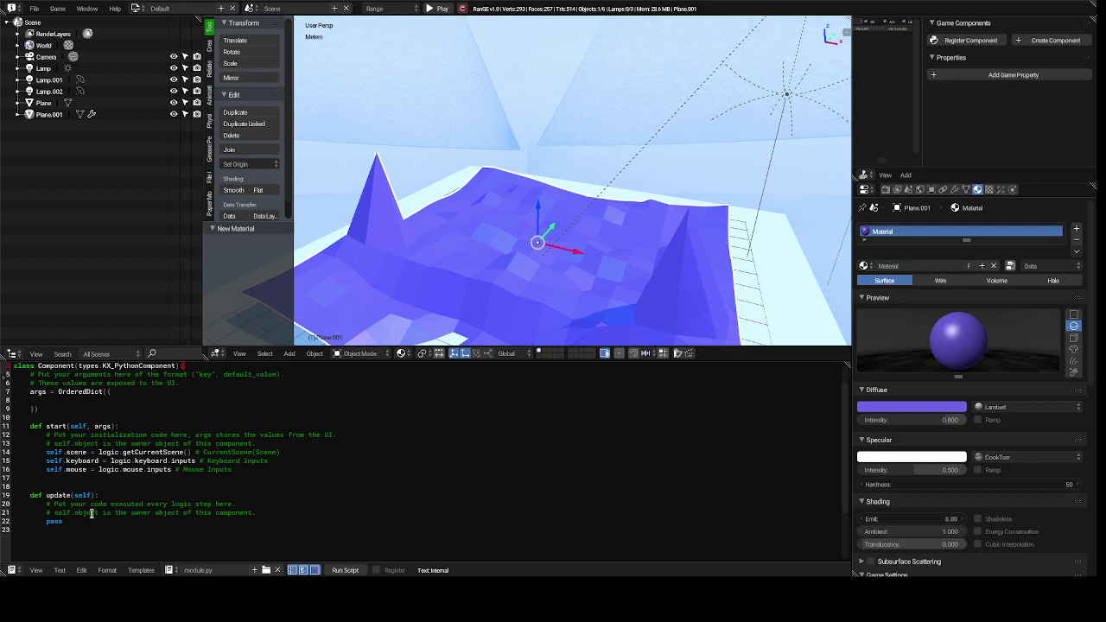
Switch the text editor area to the Graph Editor and deselect all objects in the 3D scene
{"action": "left_click", "coordinate": [12, 572]}
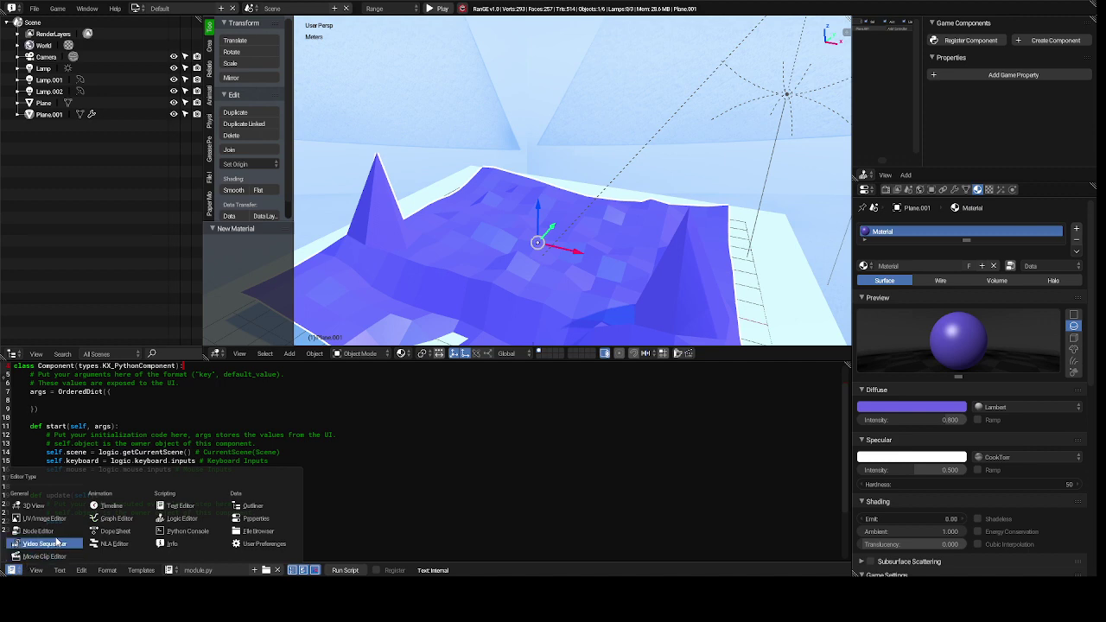
{"action": "left_click", "coordinate": [133, 522]}
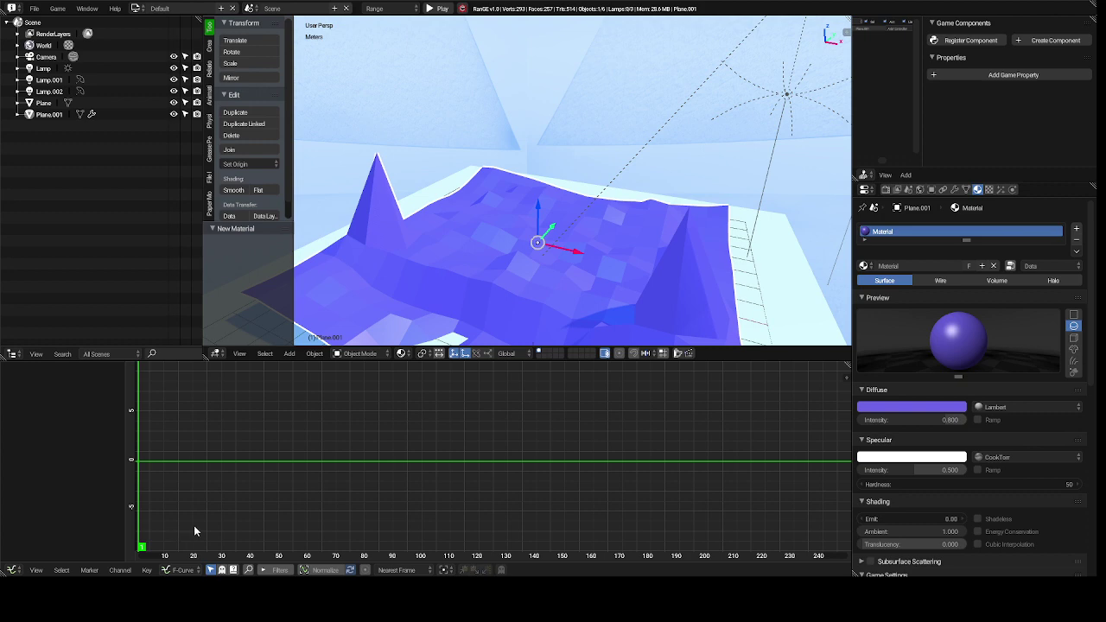
{"action": "left_click", "coordinate": [153, 573]}
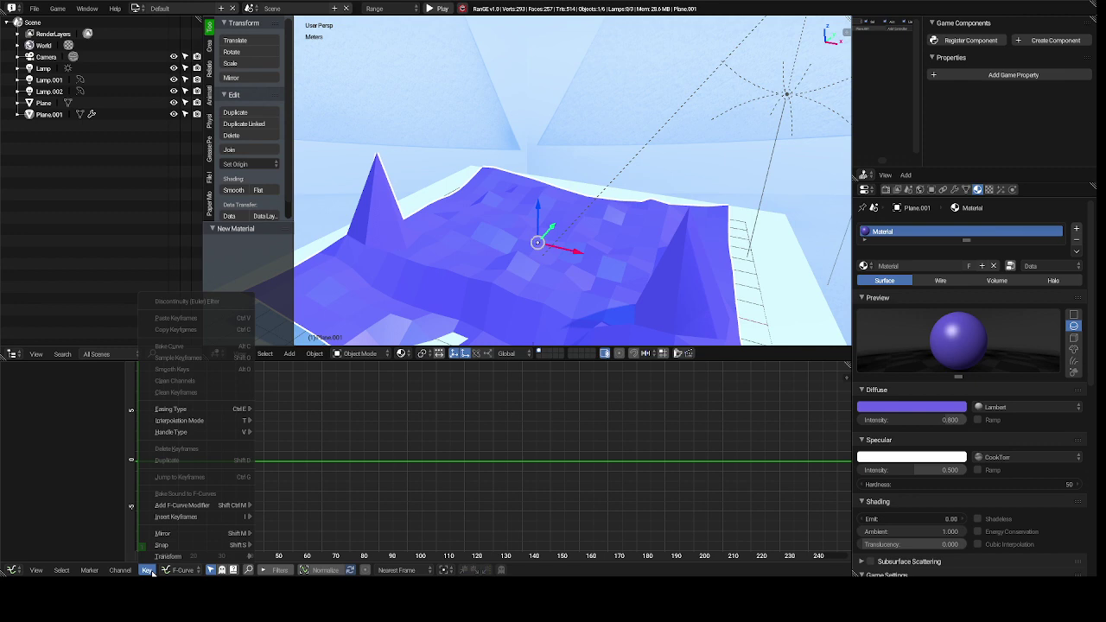
{"action": "mouse_move", "coordinate": [235, 533]}
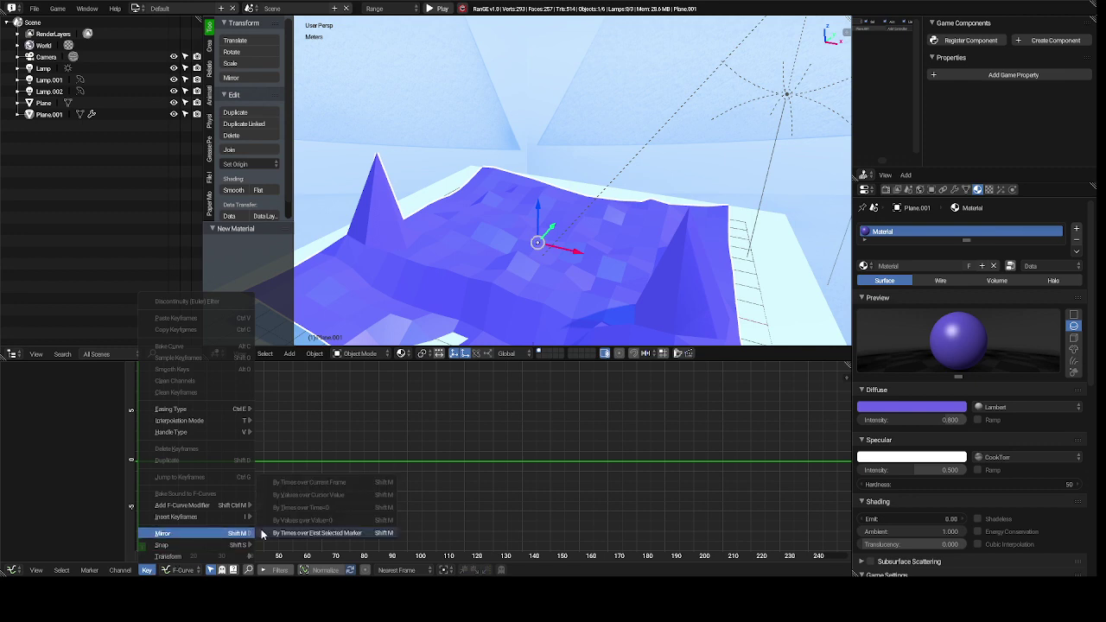
{"action": "left_click", "coordinate": [349, 469]}
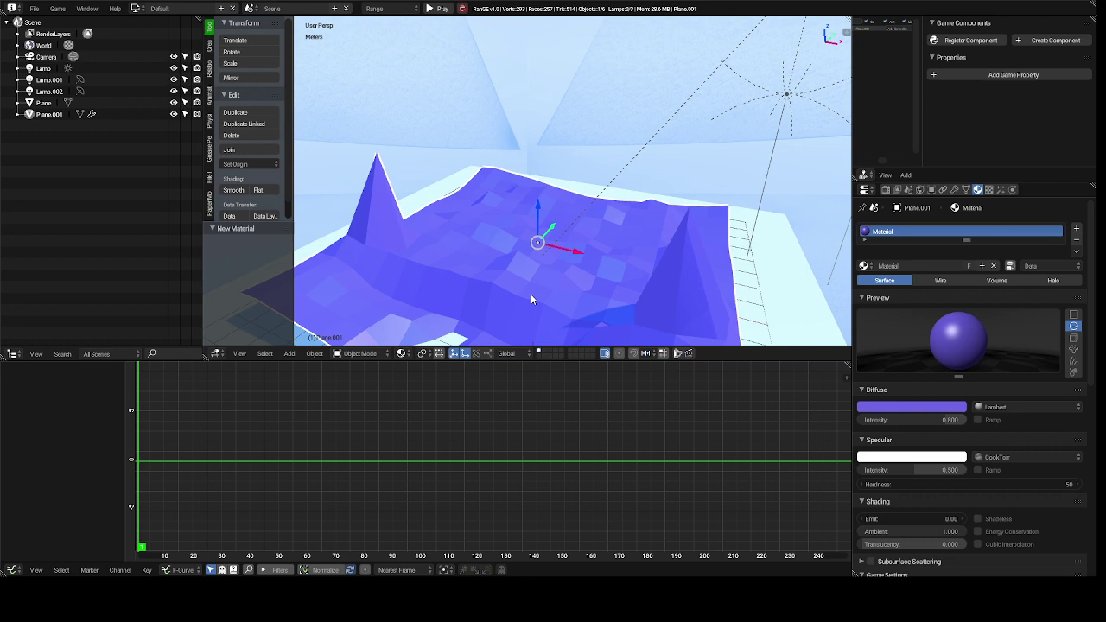
{"action": "key", "text": "a"}
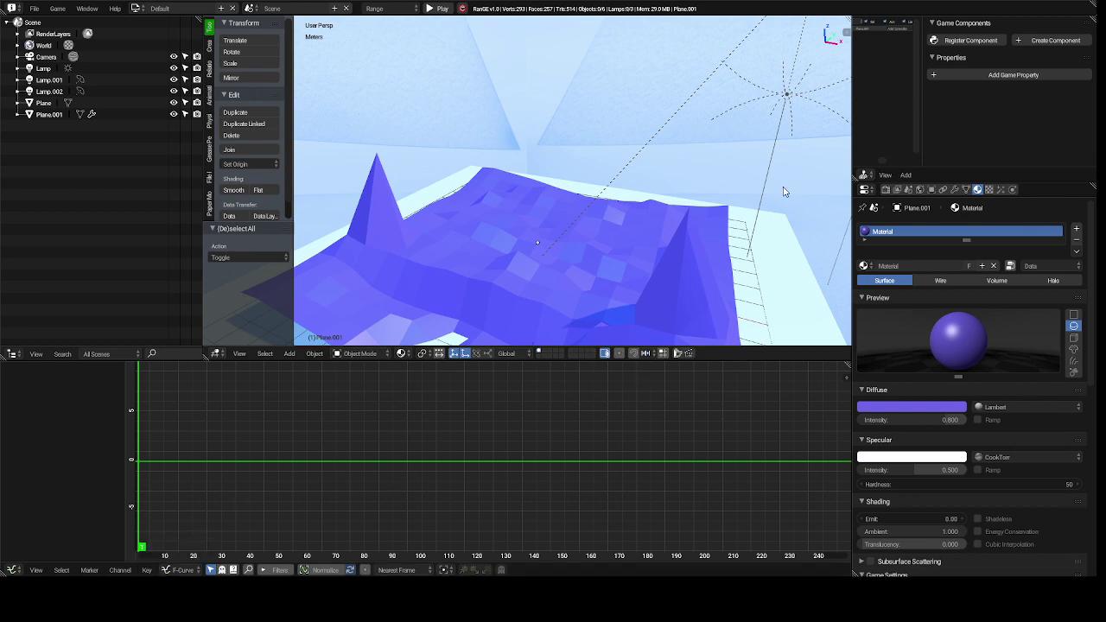
Insert a keyframe on the Strength value of the terrain plane's Displace modifier at frame 1
{"action": "left_click", "coordinate": [955, 190]}
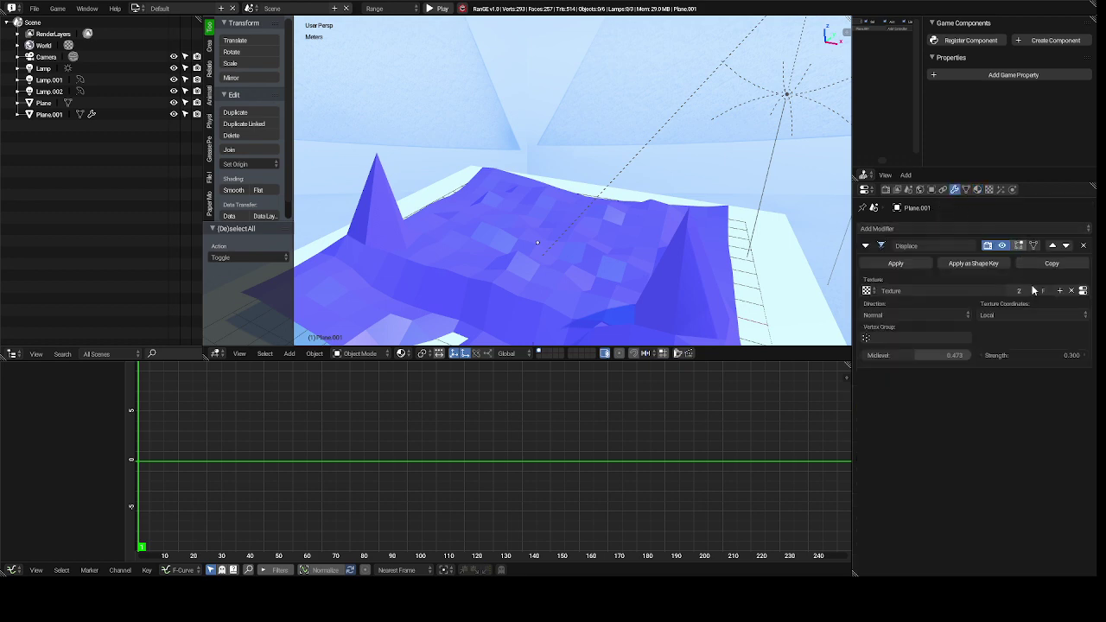
{"action": "right_click", "coordinate": [1027, 360]}
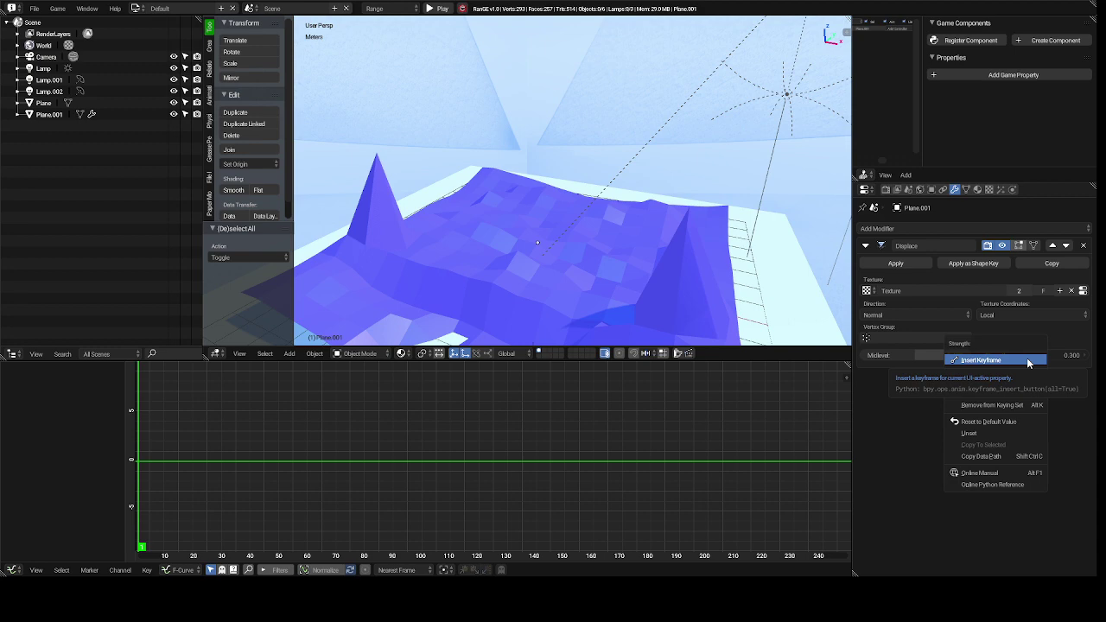
{"action": "key", "text": "Escape"}
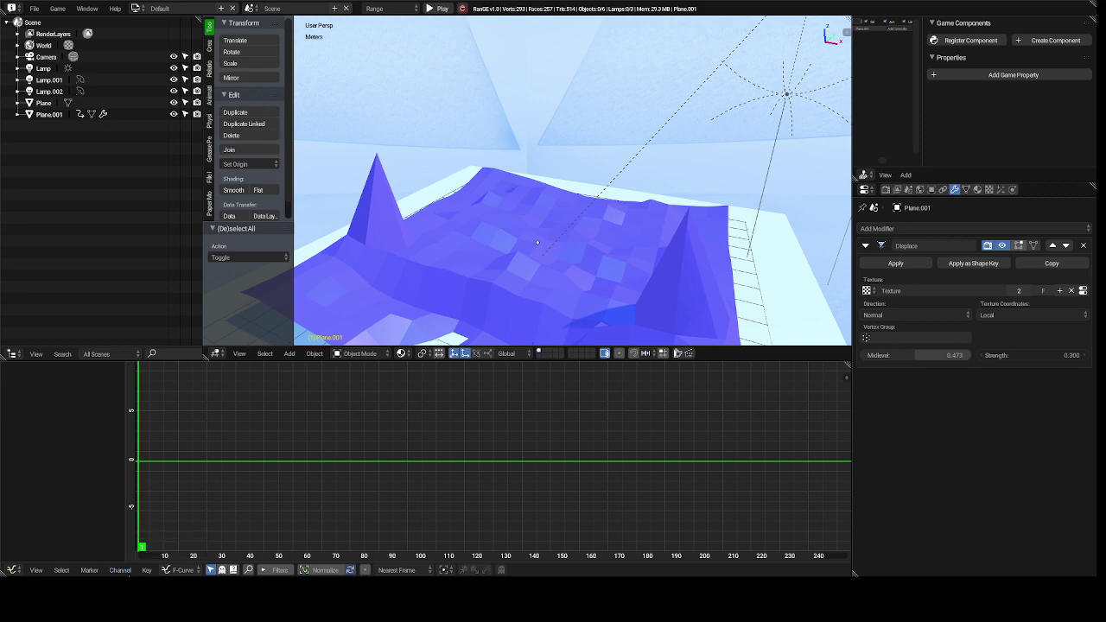
{"action": "left_click", "coordinate": [147, 570]}
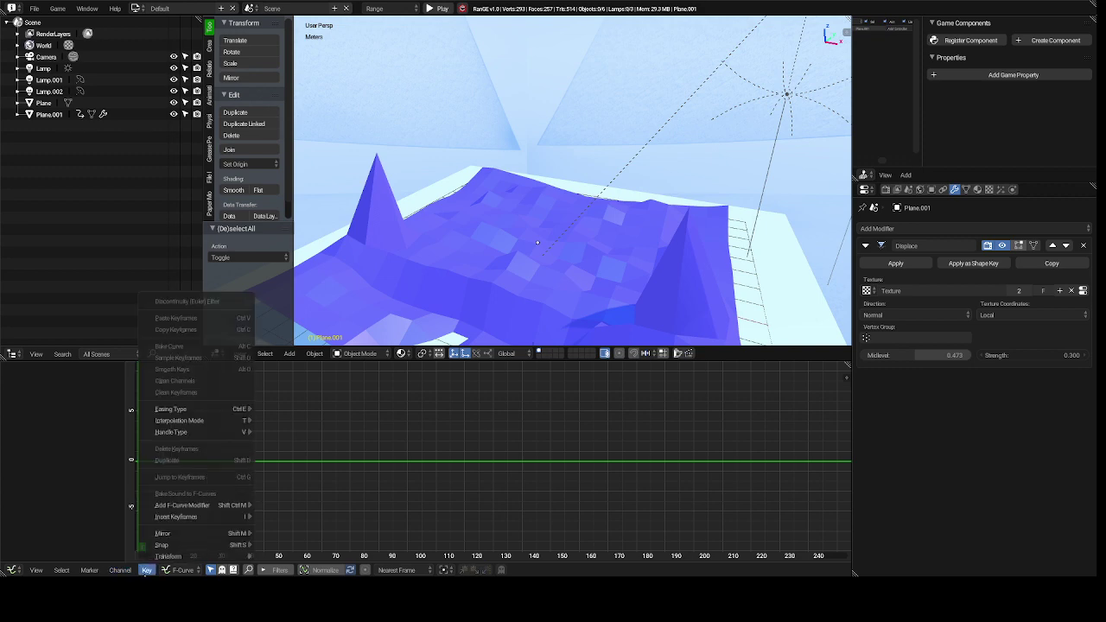
{"action": "left_click", "coordinate": [146, 572]}
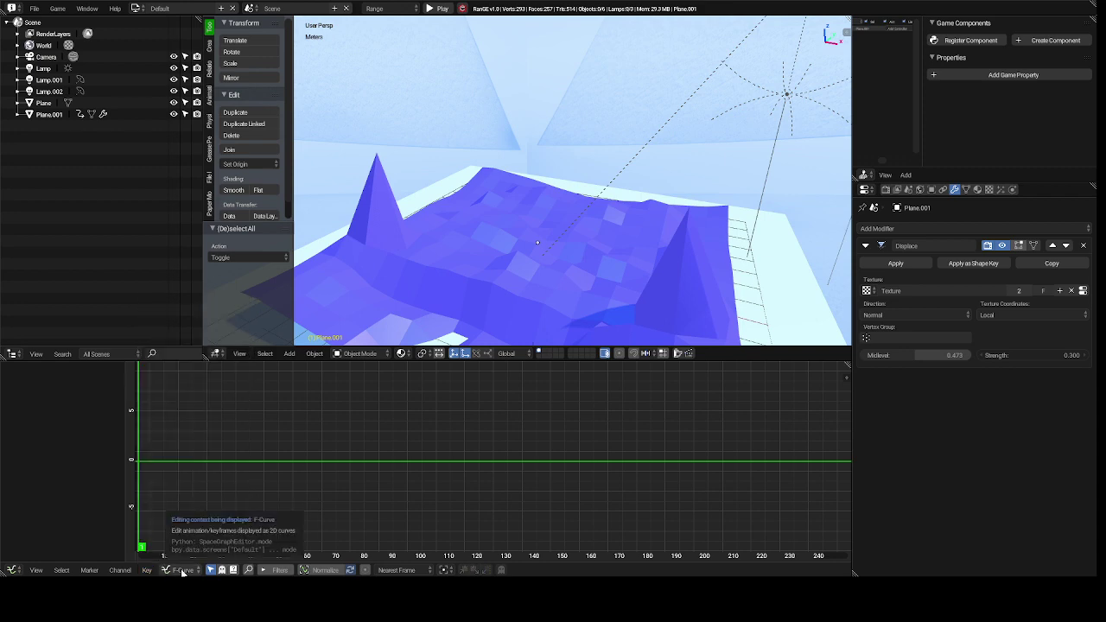
{"action": "right_click", "coordinate": [183, 573]}
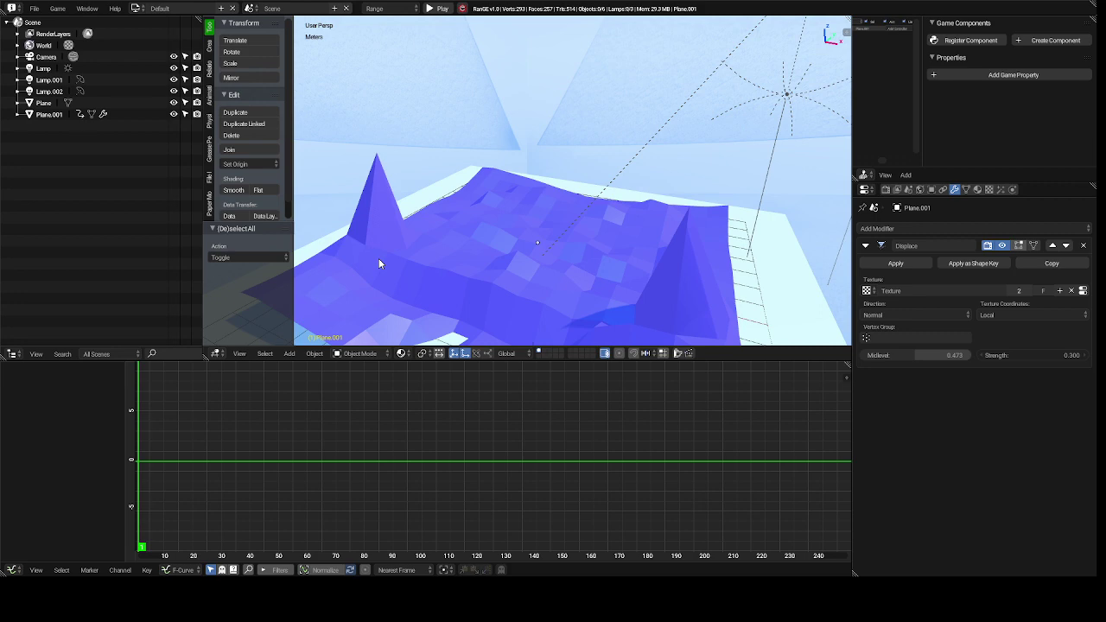
Hide the 3D view's tool shelf and select only the terrain plane so the Graph Editor lists its Displace Strength curve
{"action": "key", "text": "t"}
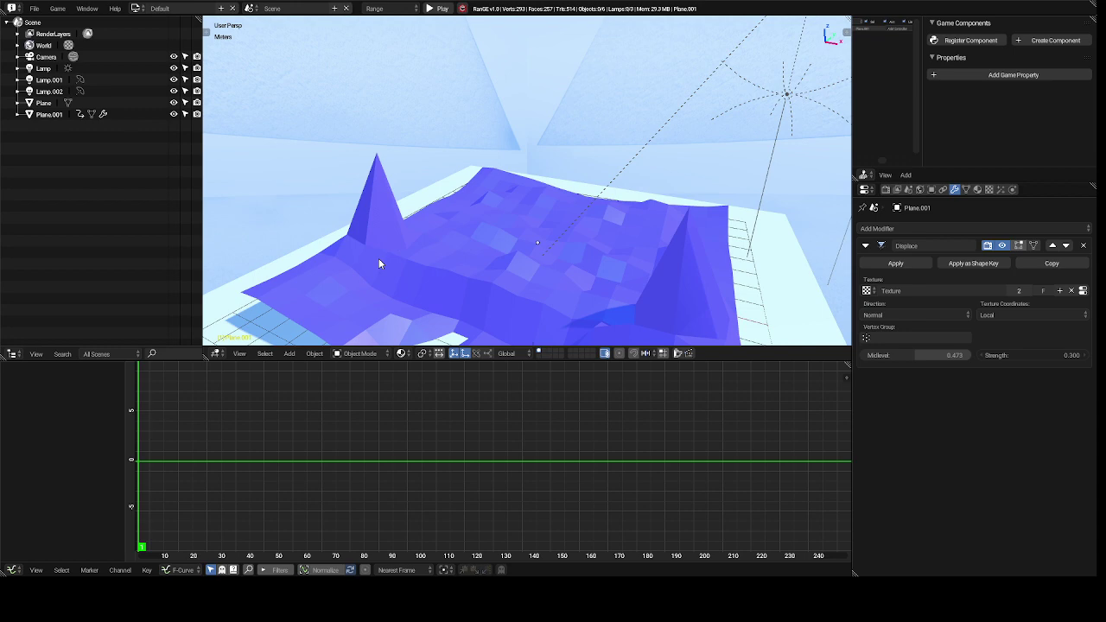
{"action": "key", "text": "a"}
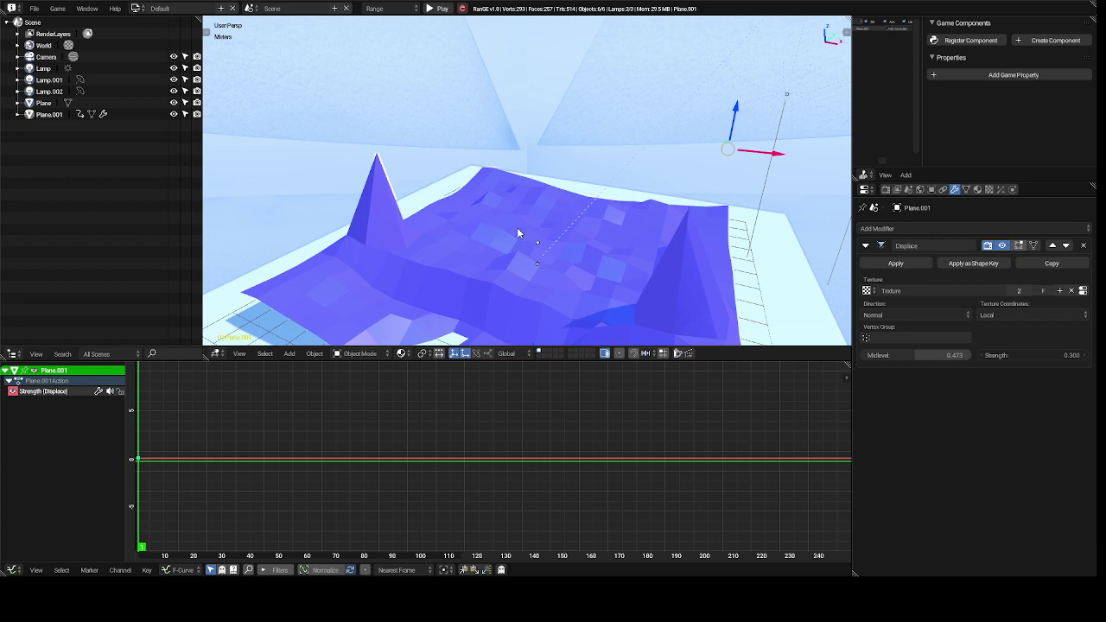
{"action": "key", "text": "alt+a"}
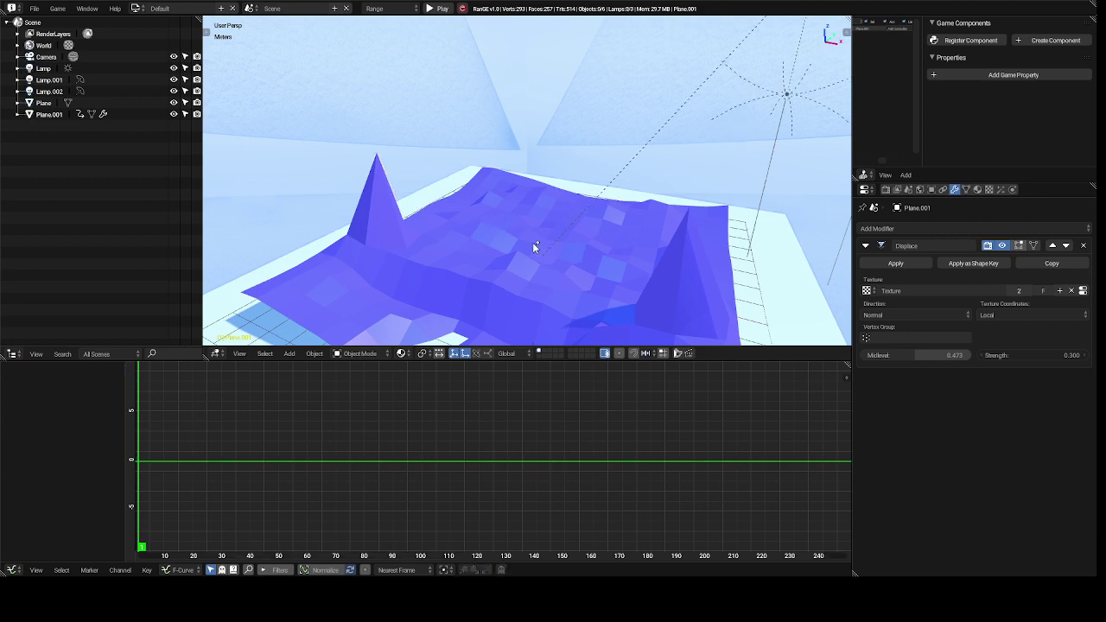
{"action": "left_click", "coordinate": [533, 243]}
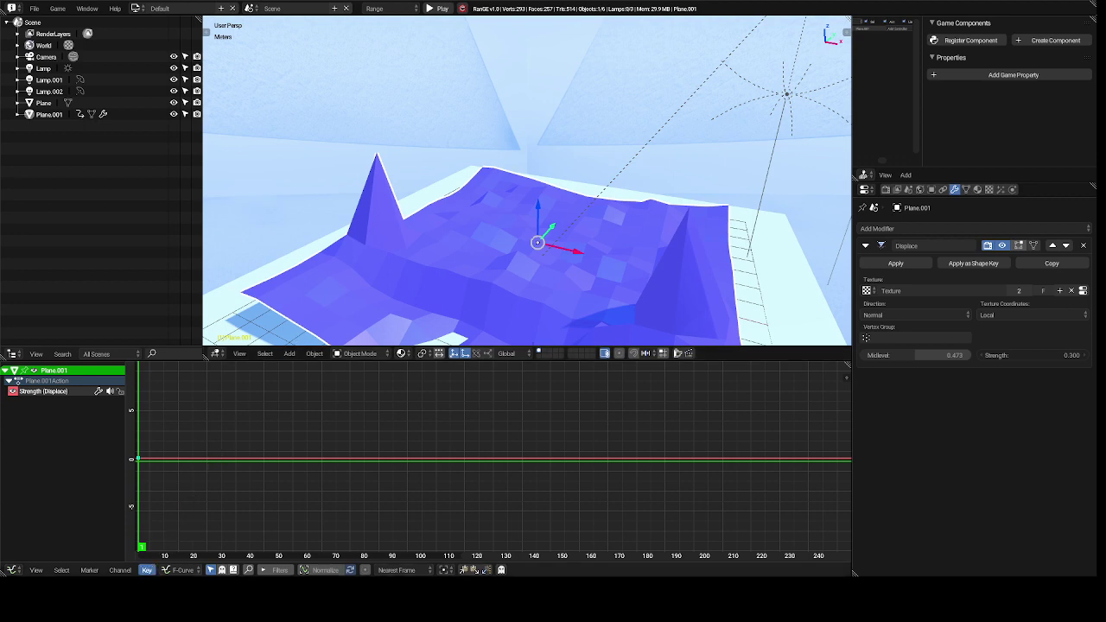
Try baking in-the-now-cruen-main-version-01-09-19012.mp3 from the music folder to the Displace Strength curve, and undo the bake
{"action": "left_click", "coordinate": [146, 570]}
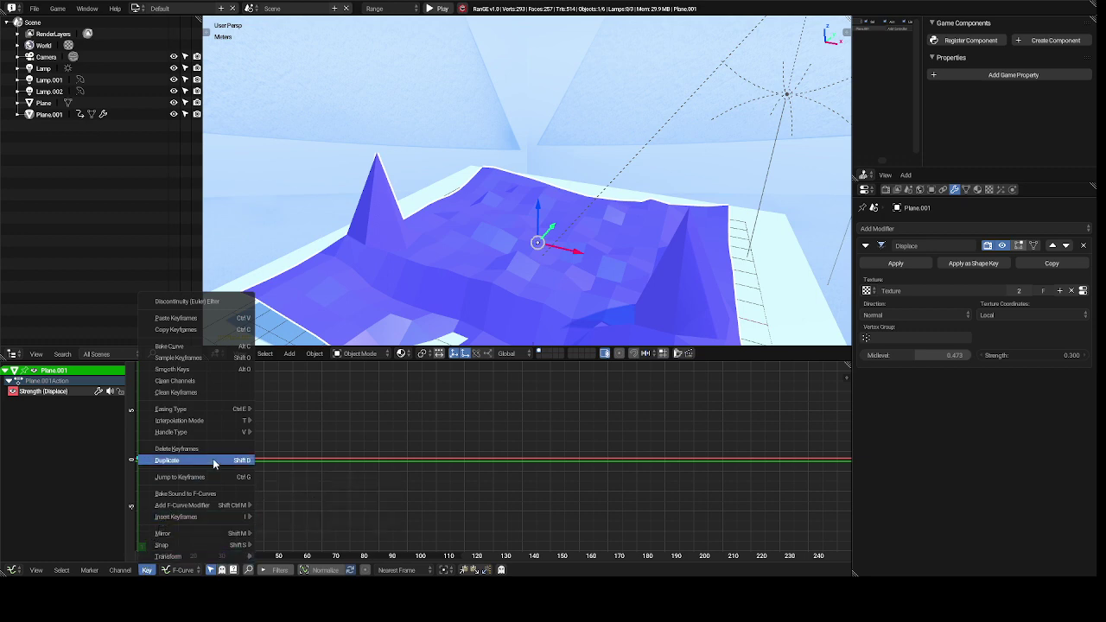
{"action": "mouse_move", "coordinate": [207, 503]}
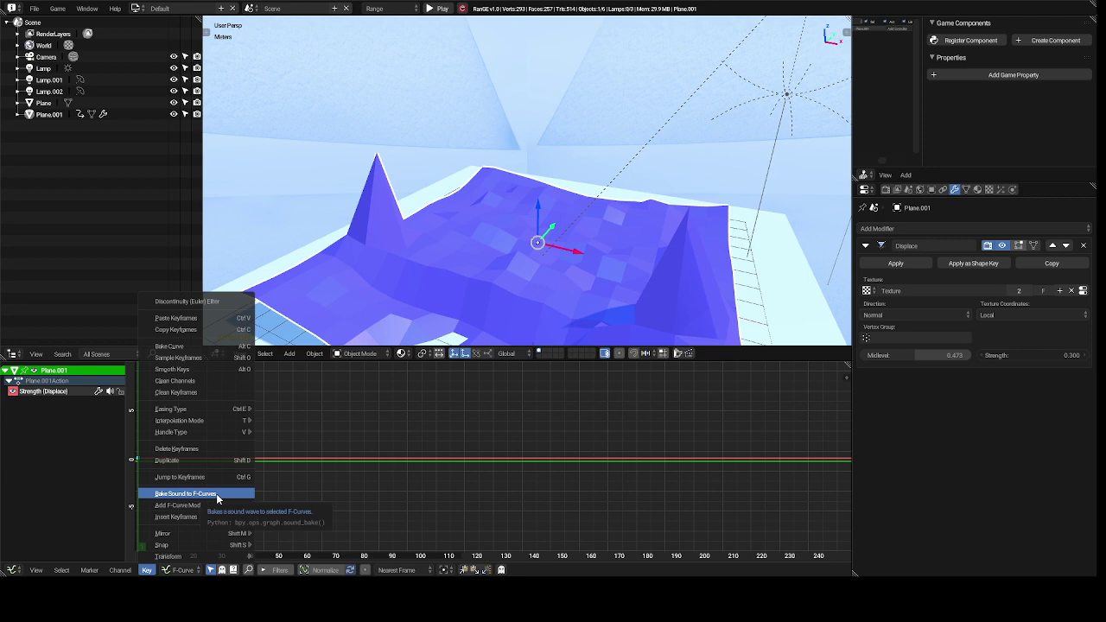
{"action": "left_click", "coordinate": [216, 494]}
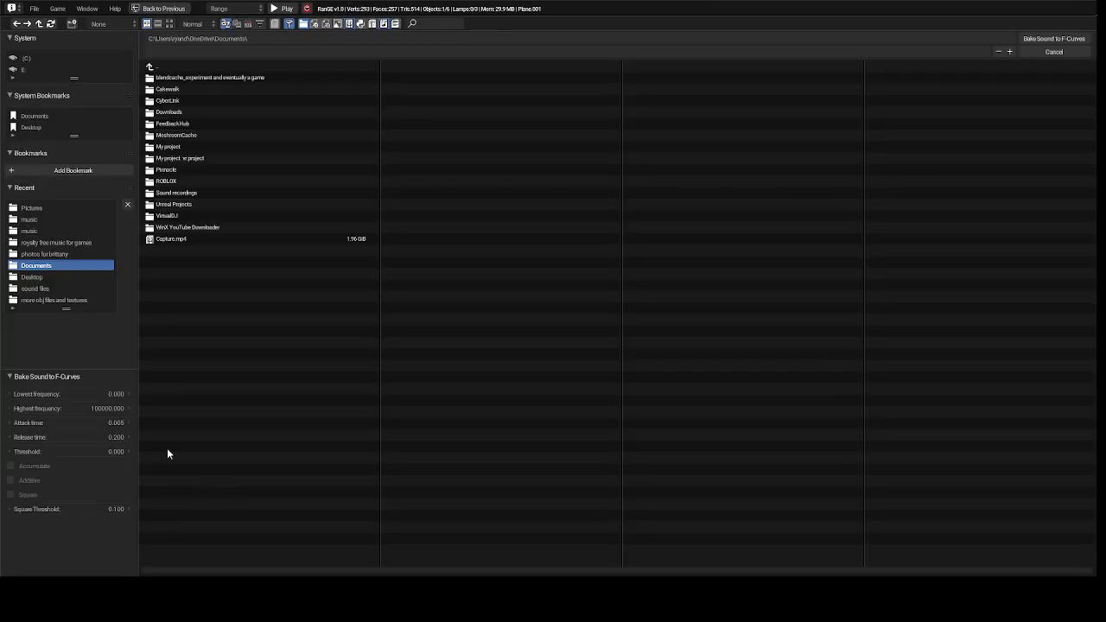
{"action": "left_click", "coordinate": [32, 221]}
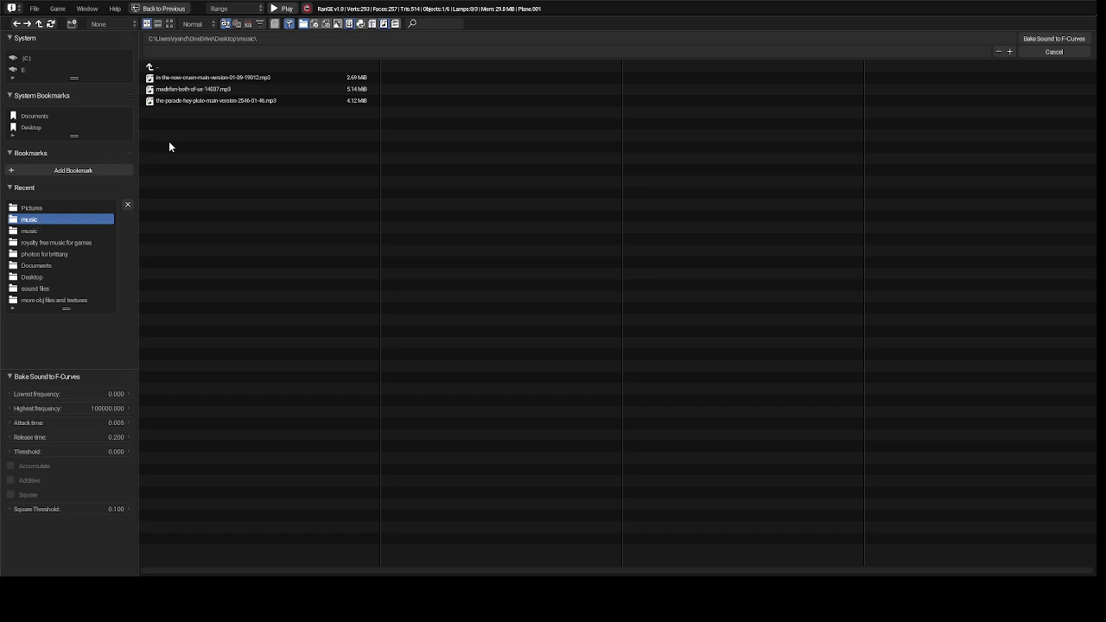
{"action": "double_click", "coordinate": [210, 78]}
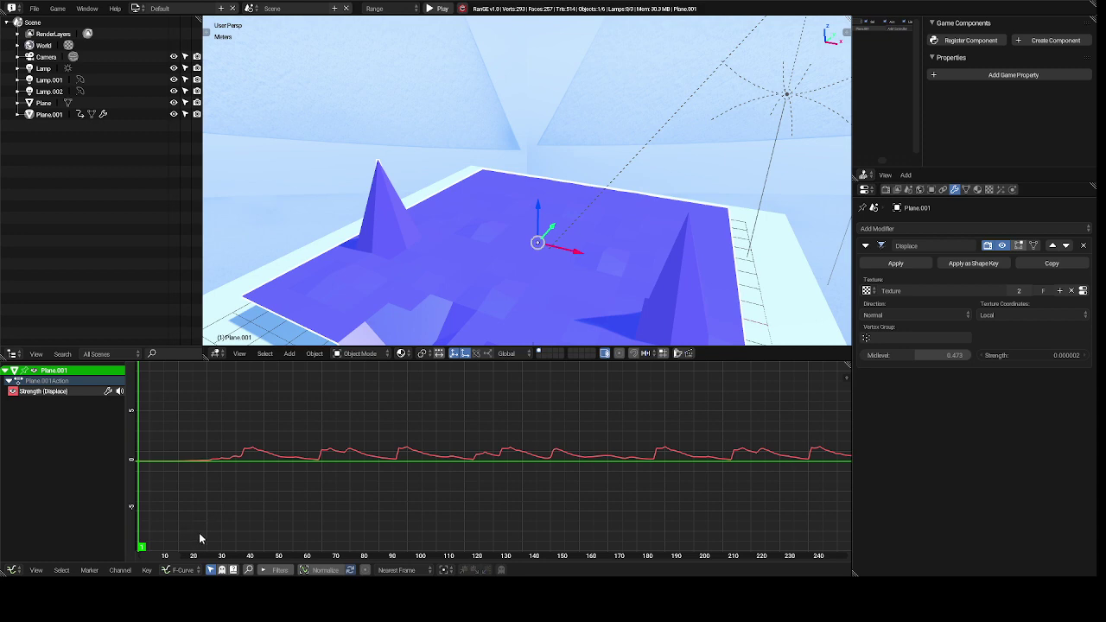
{"action": "key", "text": "ctrl+z"}
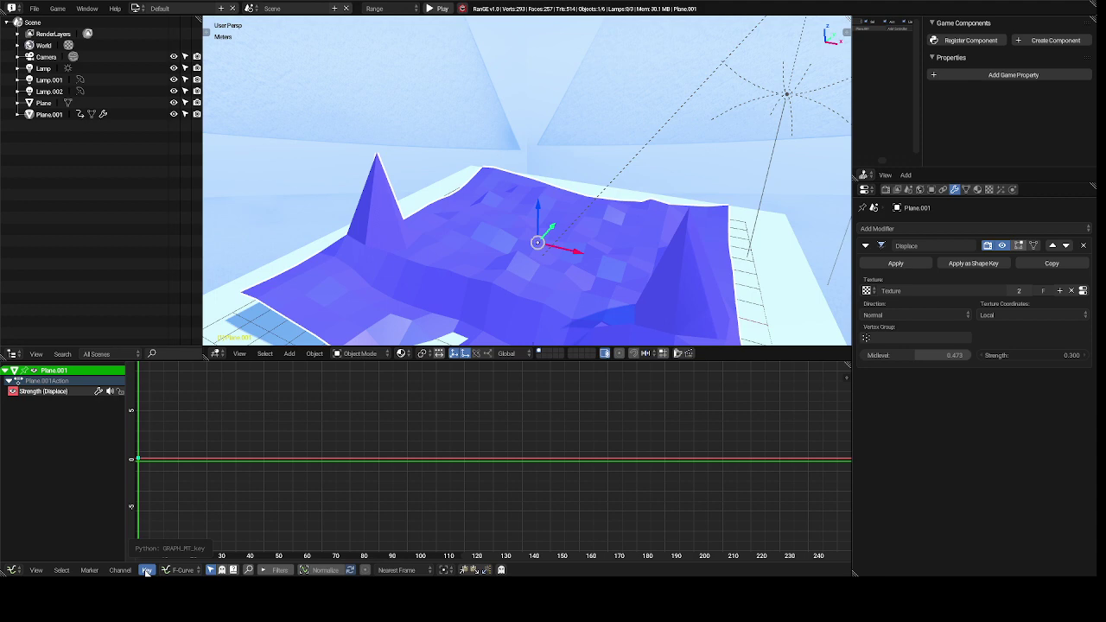
Bake the sound in-the-now-cruen-main-version-01-09-19012.mp3 to the Displace Strength curve and play the animation briefly to preview the motion
{"action": "left_click", "coordinate": [146, 570]}
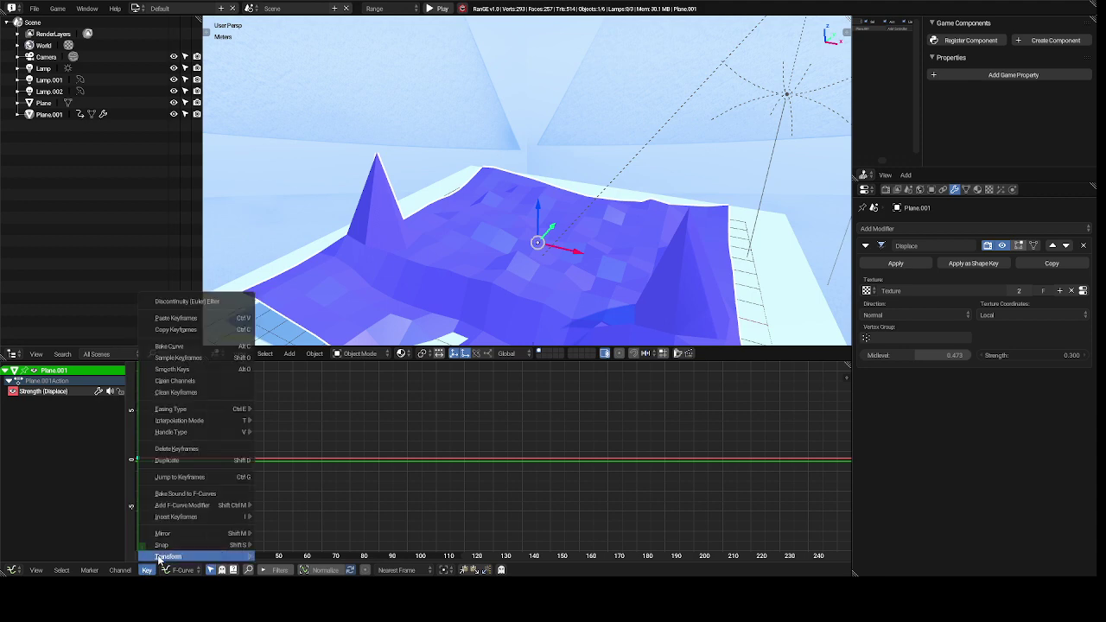
{"action": "mouse_move", "coordinate": [183, 540]}
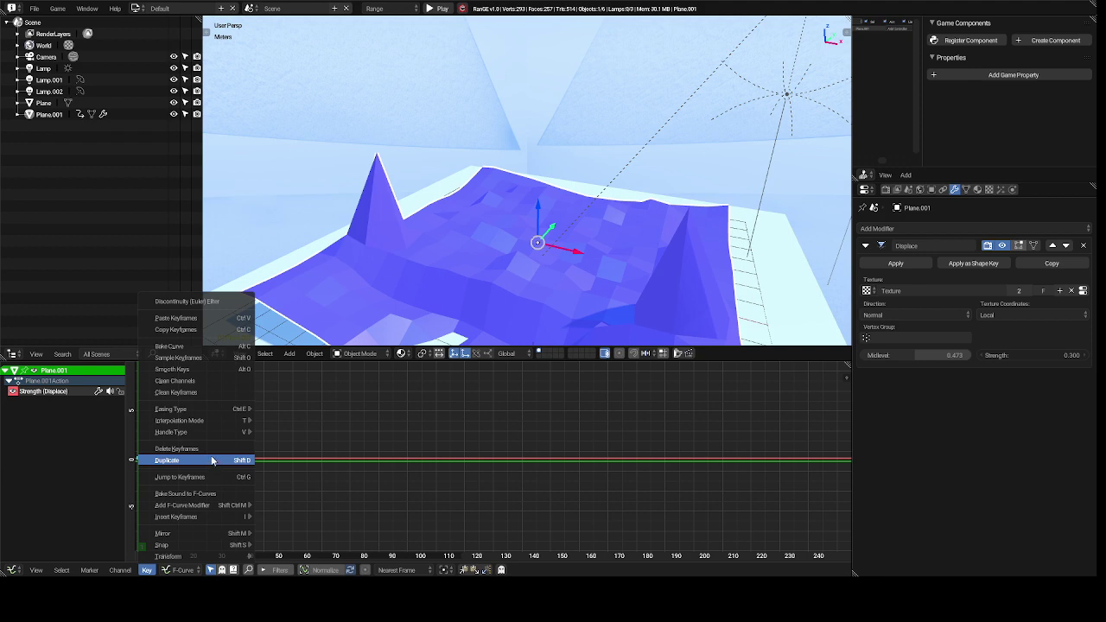
{"action": "mouse_move", "coordinate": [211, 425]}
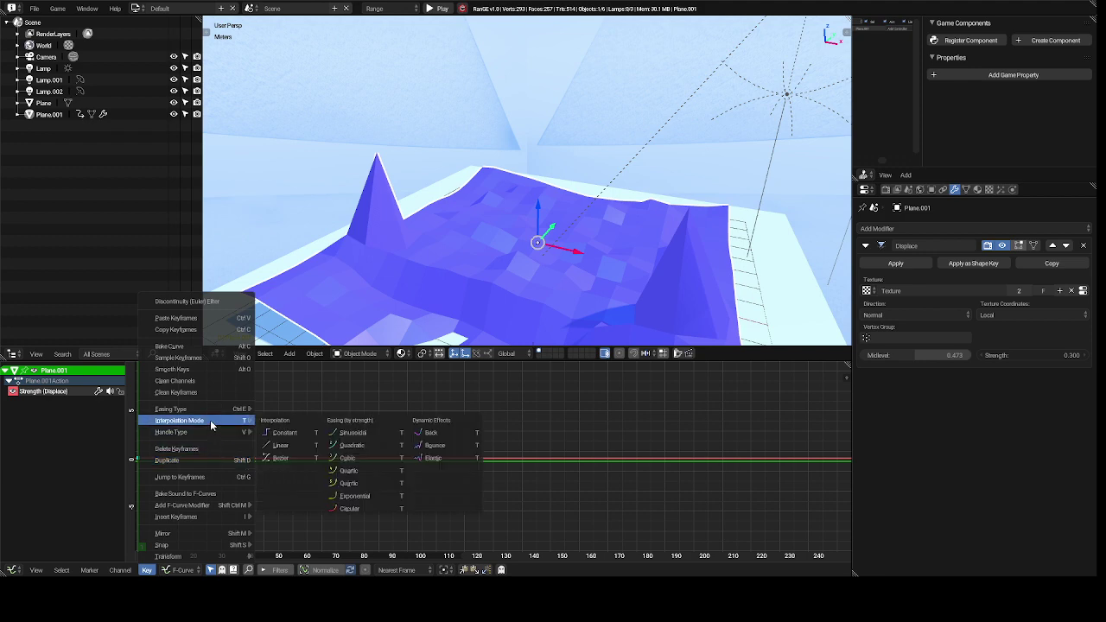
{"action": "left_click", "coordinate": [207, 494]}
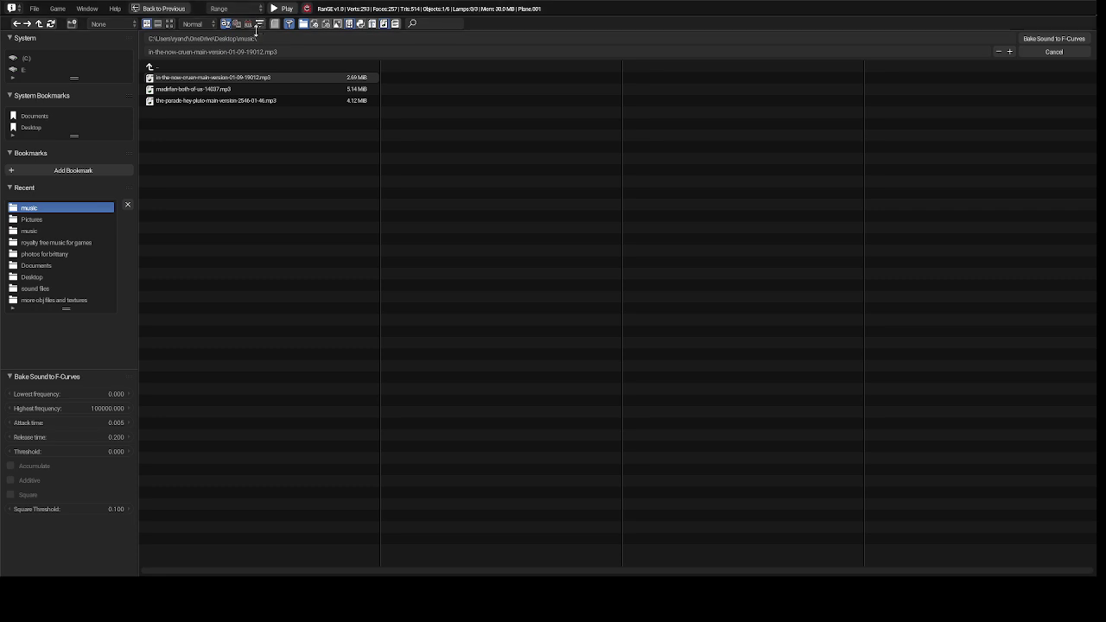
{"action": "left_click", "coordinate": [251, 78]}
{"action": "double_click", "coordinate": [251, 80]}
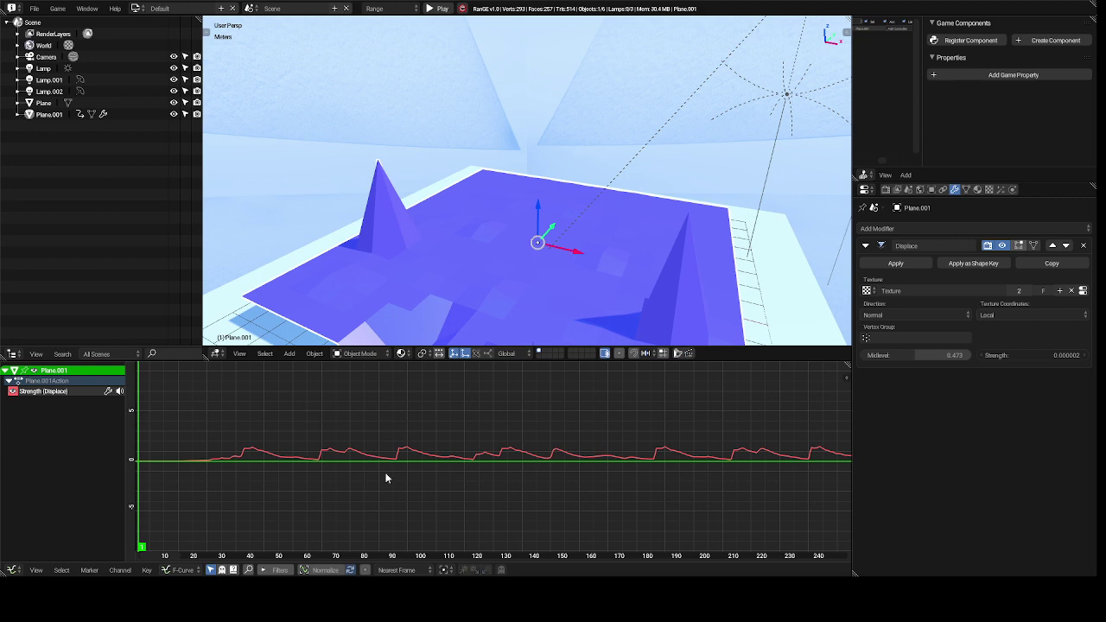
{"action": "key", "text": "space"}
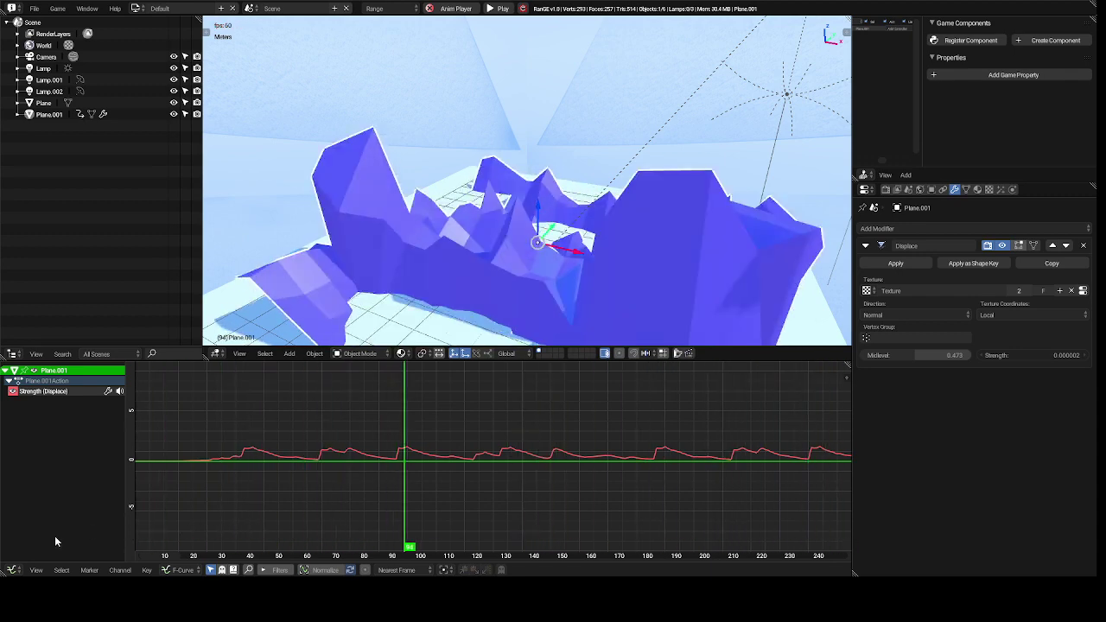
{"action": "key", "text": "space"}
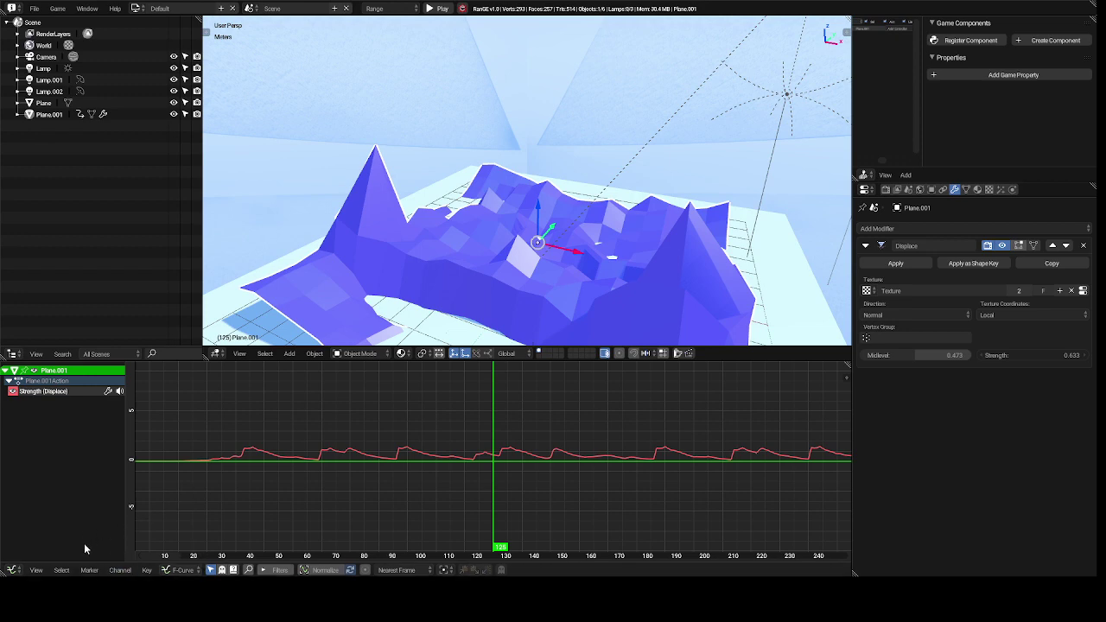
Switch the Graph Editor area to the Video Sequence Editor and move the playhead back to frame 0
{"action": "left_click", "coordinate": [11, 571]}
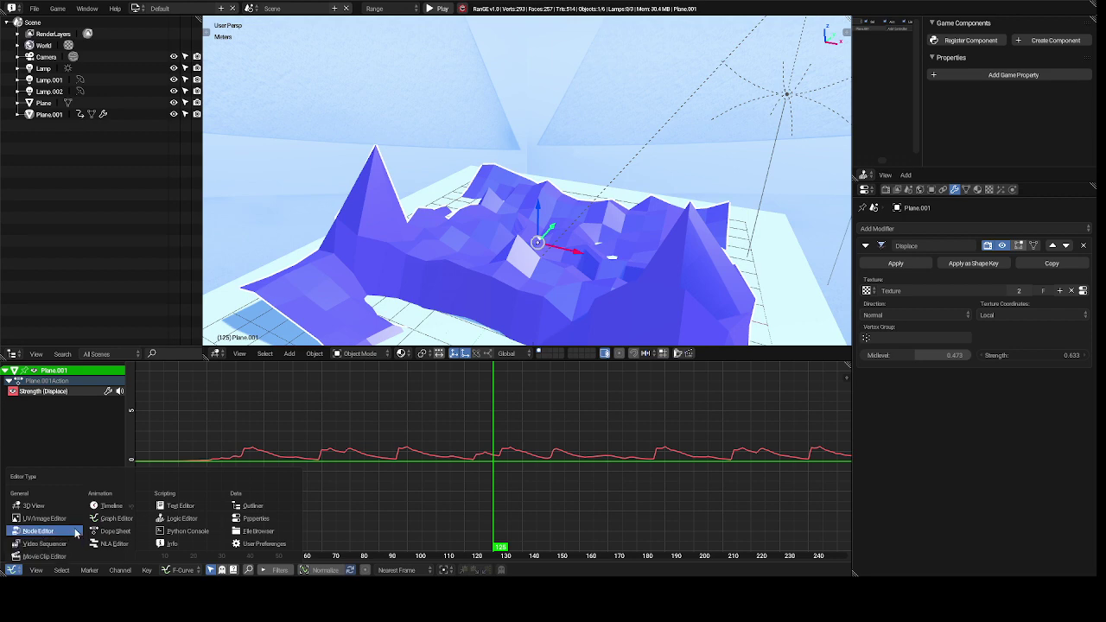
{"action": "left_click", "coordinate": [29, 549]}
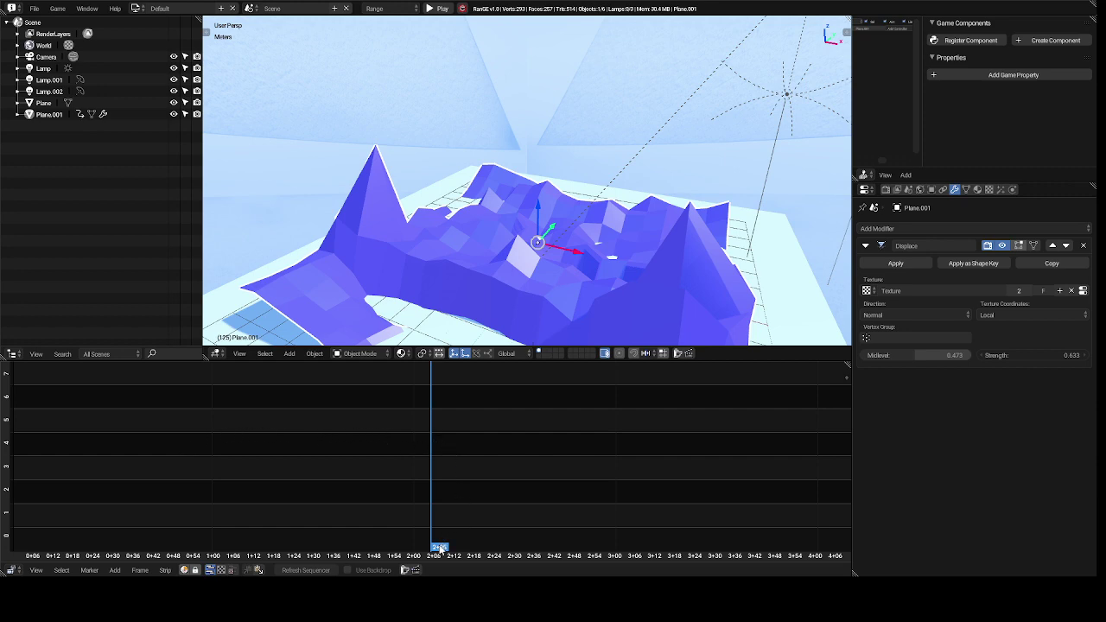
{"action": "left_click_drag", "start_coordinate": [440, 549], "coordinate": [11, 397]}
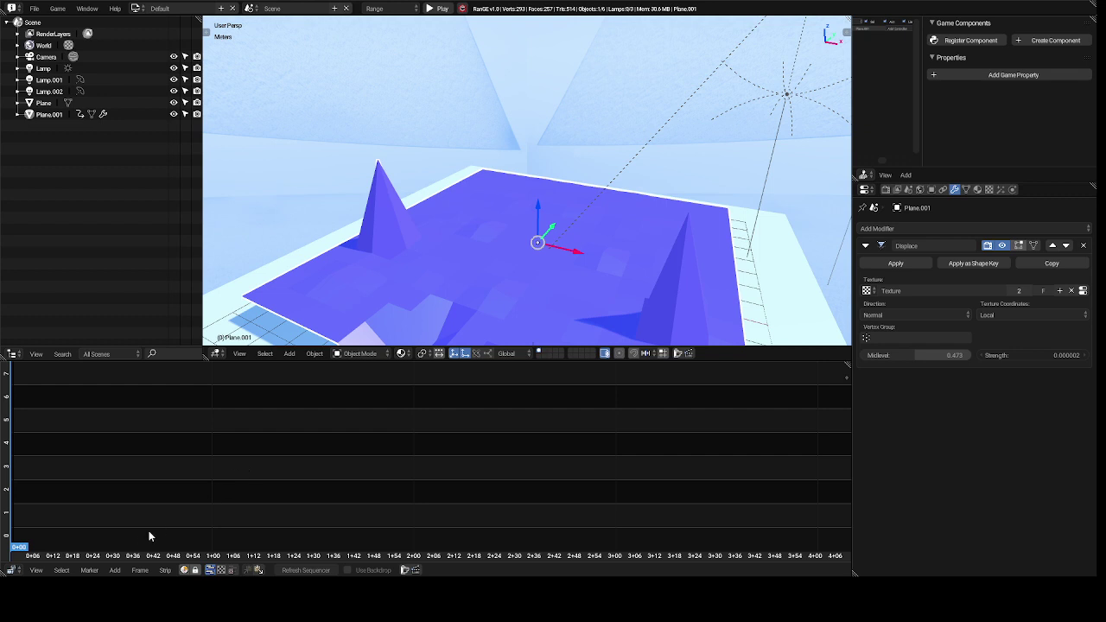
Add in-the-now-cruen-main-version-01-09-19012.mp3 as a sound strip on channel 1 at frame 0, and preview the animation with it
{"action": "left_click", "coordinate": [115, 570]}
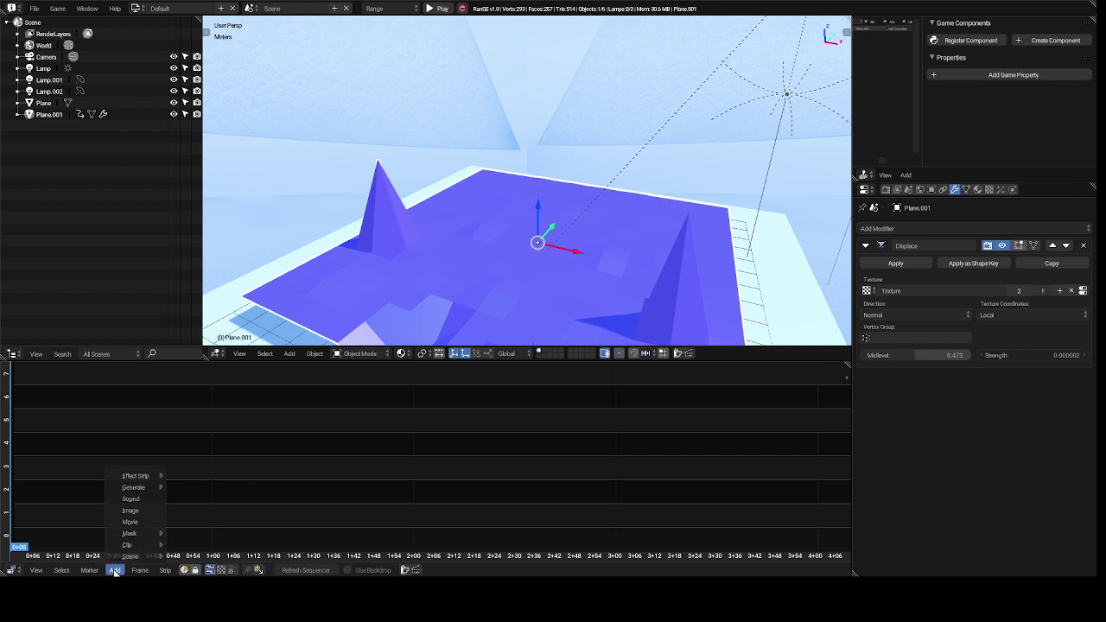
{"action": "left_click", "coordinate": [147, 500]}
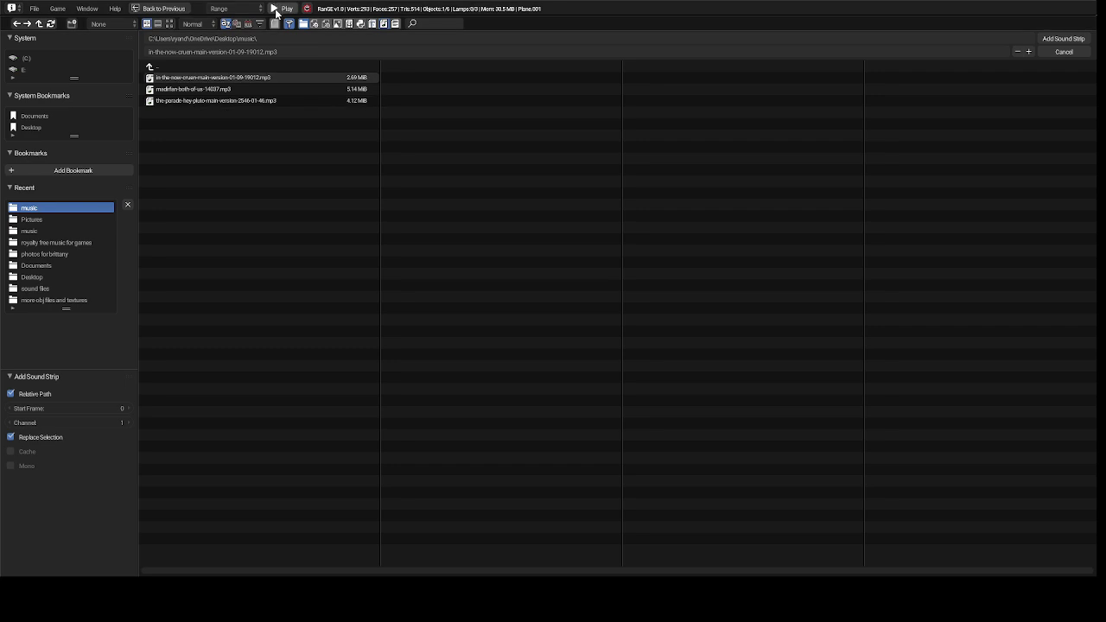
{"action": "left_click", "coordinate": [260, 77]}
{"action": "double_click", "coordinate": [260, 77]}
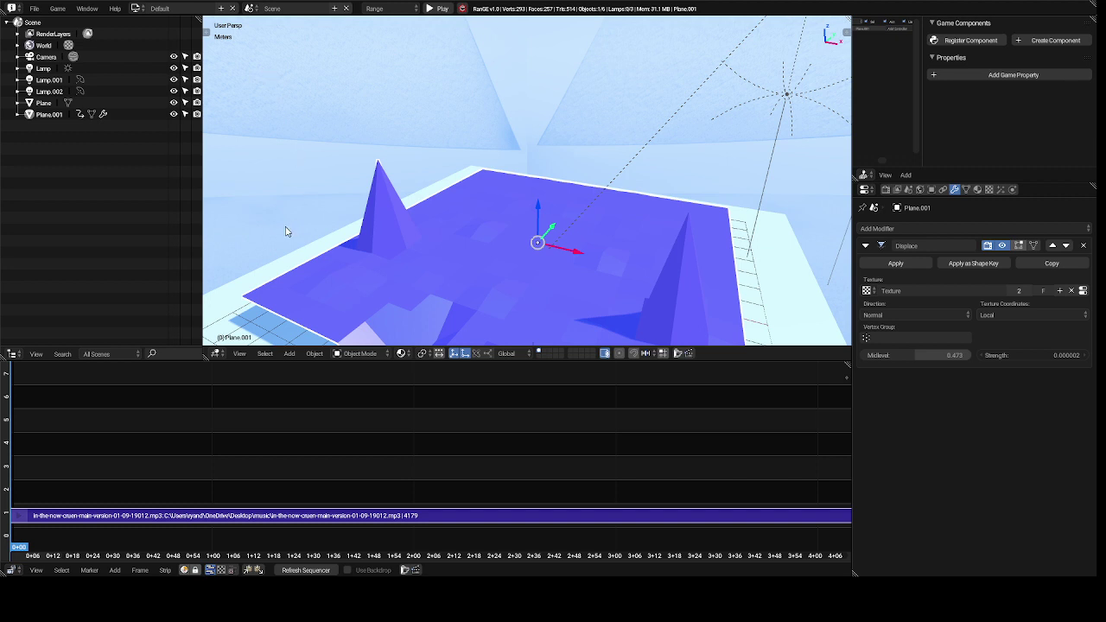
{"action": "key", "text": "alt+a"}
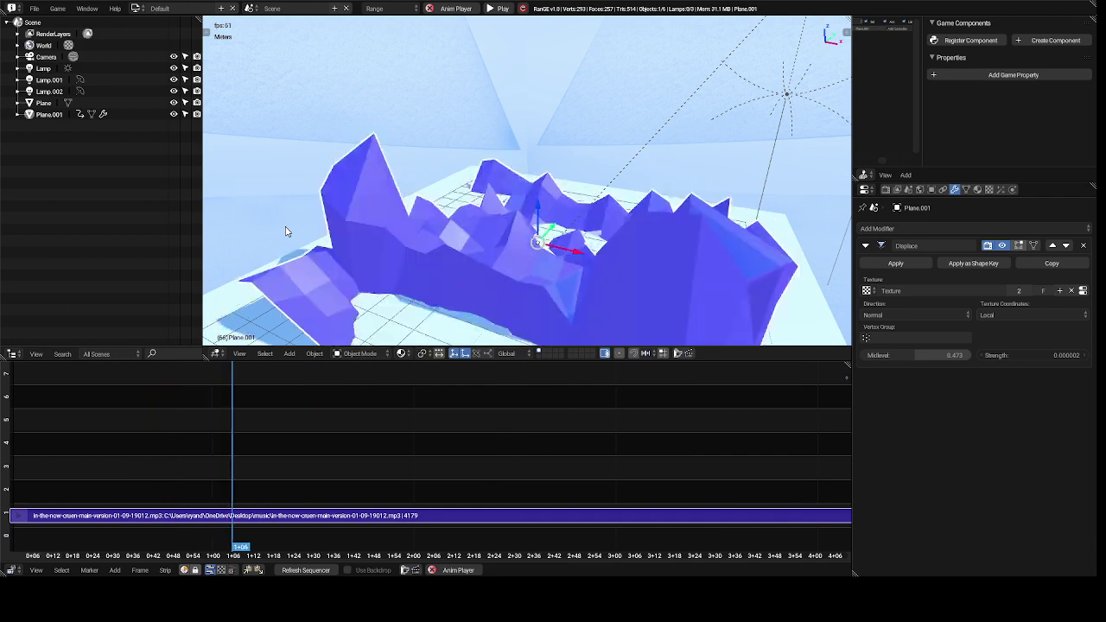
{"action": "key", "text": "Escape"}
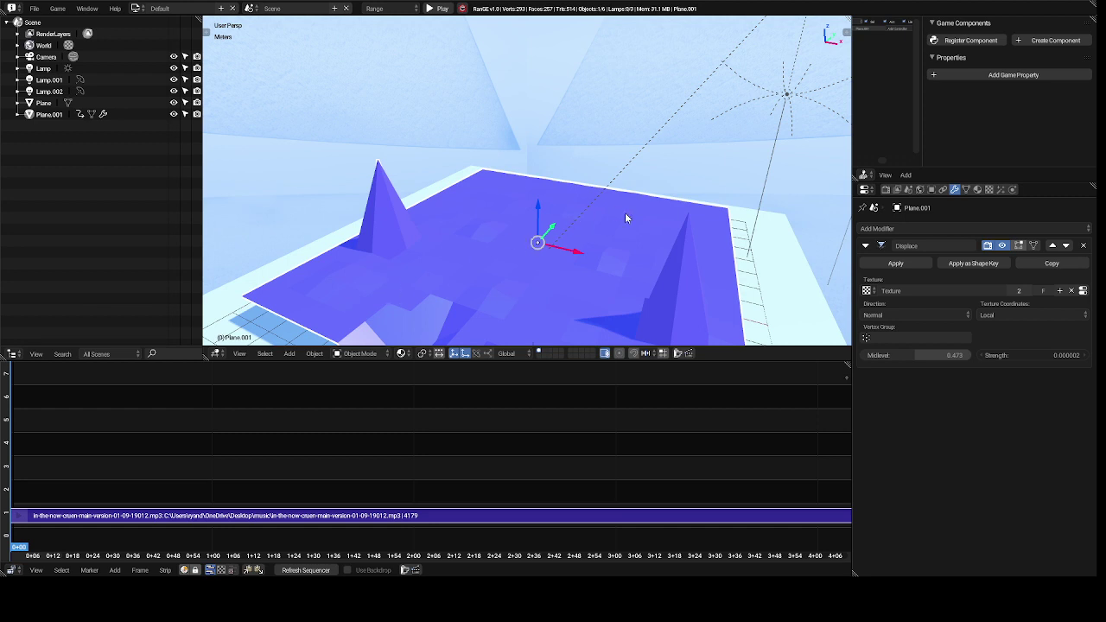
Deselect all objects, show the 3D view's properties sidebar, and enable and expand its Background Images section
{"action": "key", "text": "m"}
{"action": "key", "text": "a"}
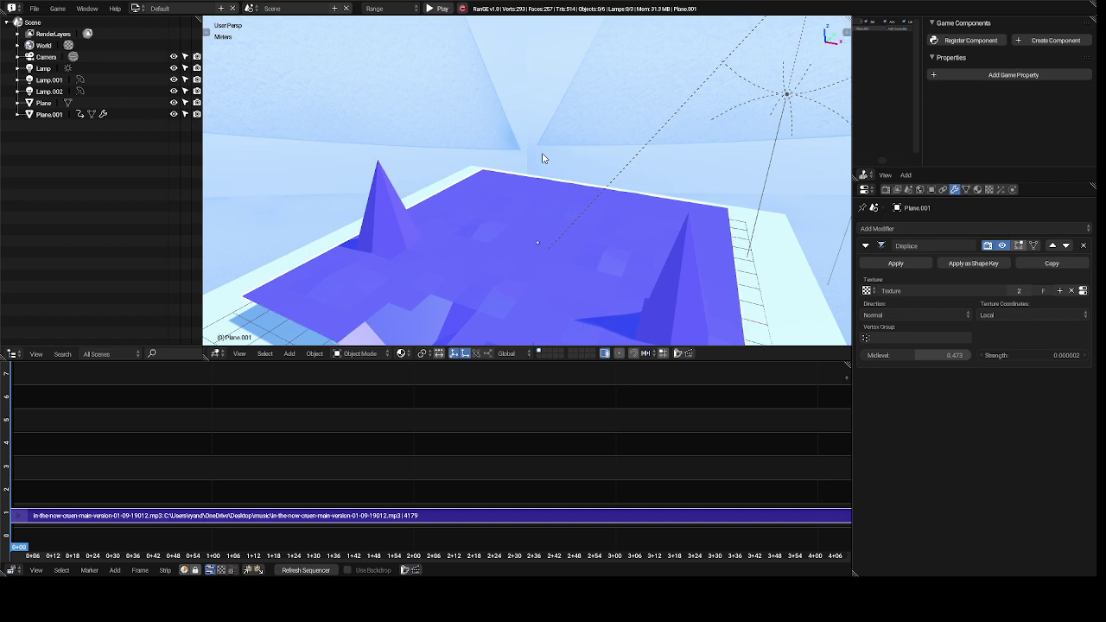
{"action": "key", "text": "n"}
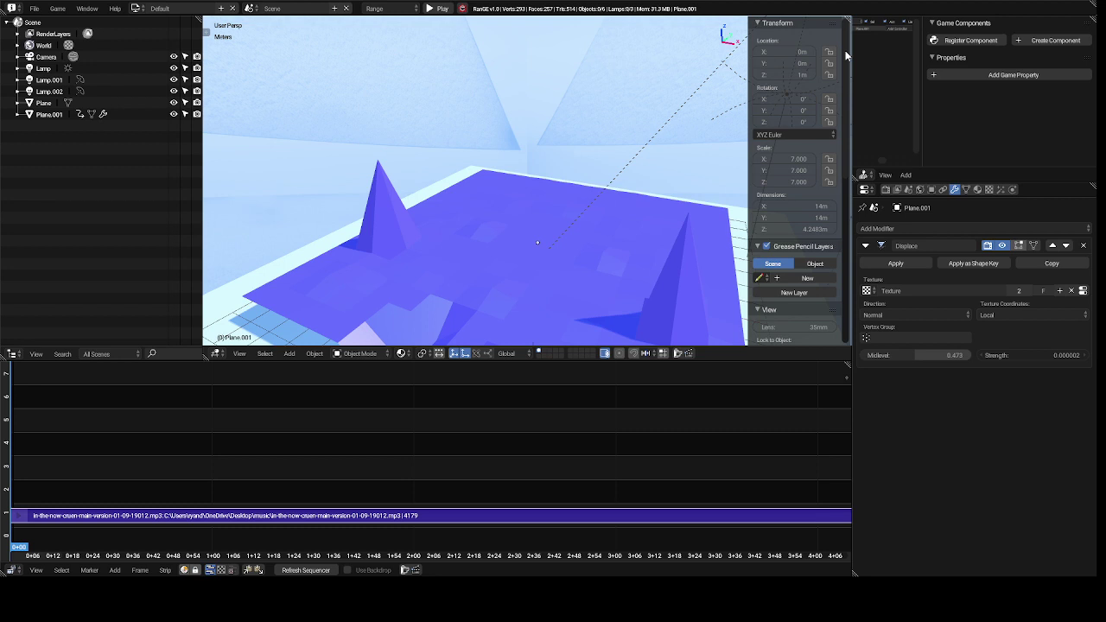
{"action": "left_click_drag", "start_coordinate": [846, 55], "coordinate": [844, 237]}
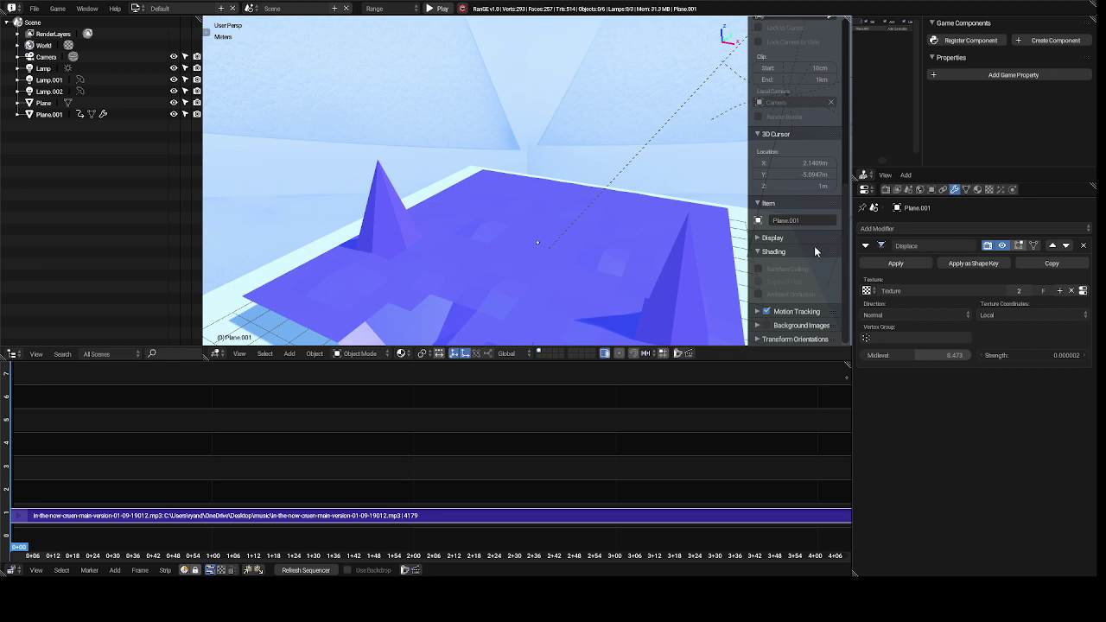
{"action": "left_click", "coordinate": [761, 270]}
{"action": "left_click", "coordinate": [761, 271]}
{"action": "left_click", "coordinate": [767, 326]}
{"action": "left_click", "coordinate": [757, 326]}
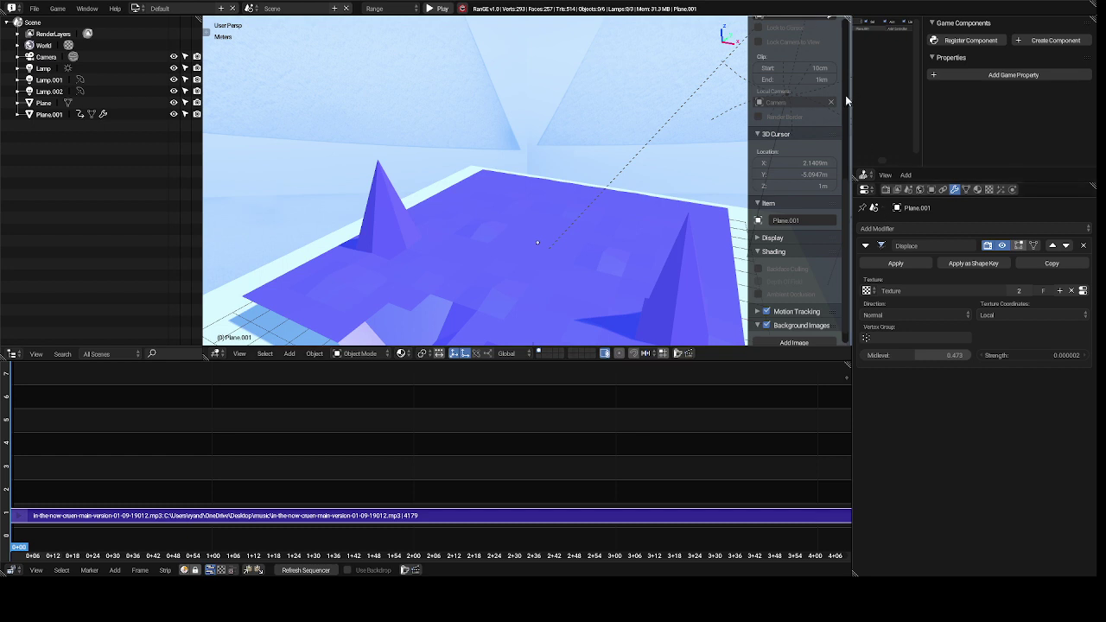
Add a background image entry to the 3D view and load rigid metal.jpeg from the Pictures folder into it
{"action": "scroll", "coordinate": [852, 174], "scroll_direction": "up", "scroll_amount": 8}
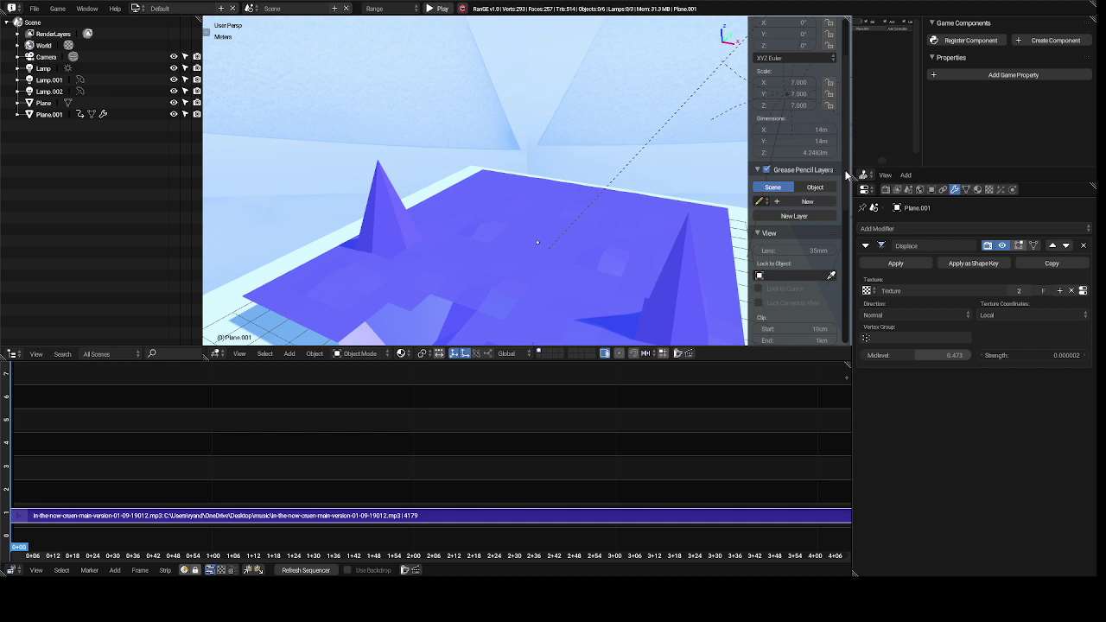
{"action": "left_click_drag", "start_coordinate": [846, 175], "coordinate": [839, 265]}
{"action": "scroll", "coordinate": [839, 261], "scroll_direction": "down", "scroll_amount": 3}
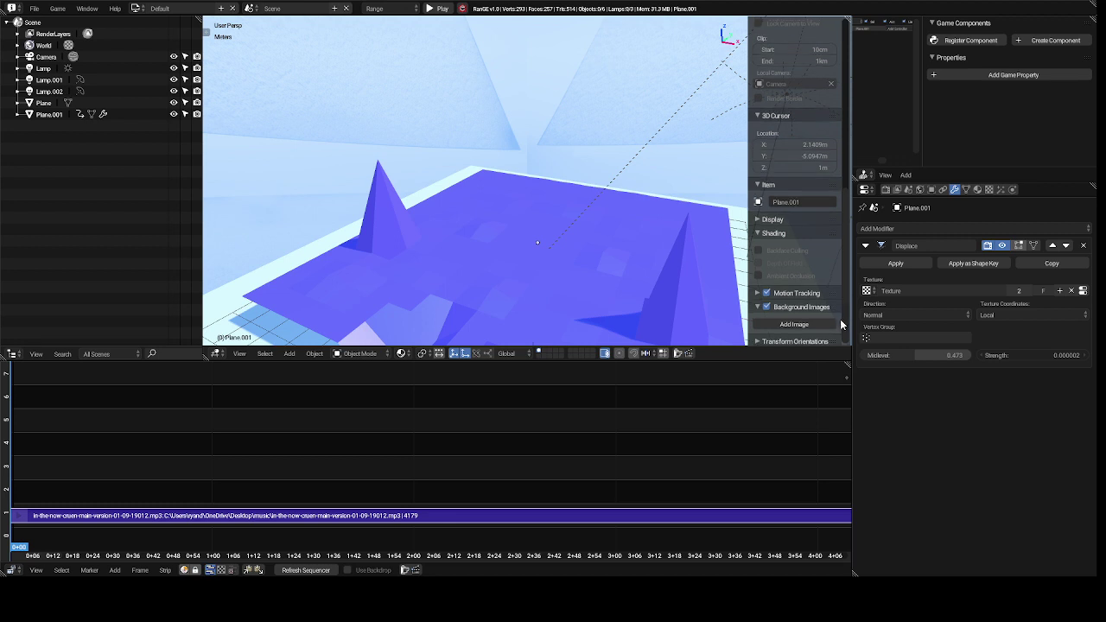
{"action": "left_click", "coordinate": [823, 326]}
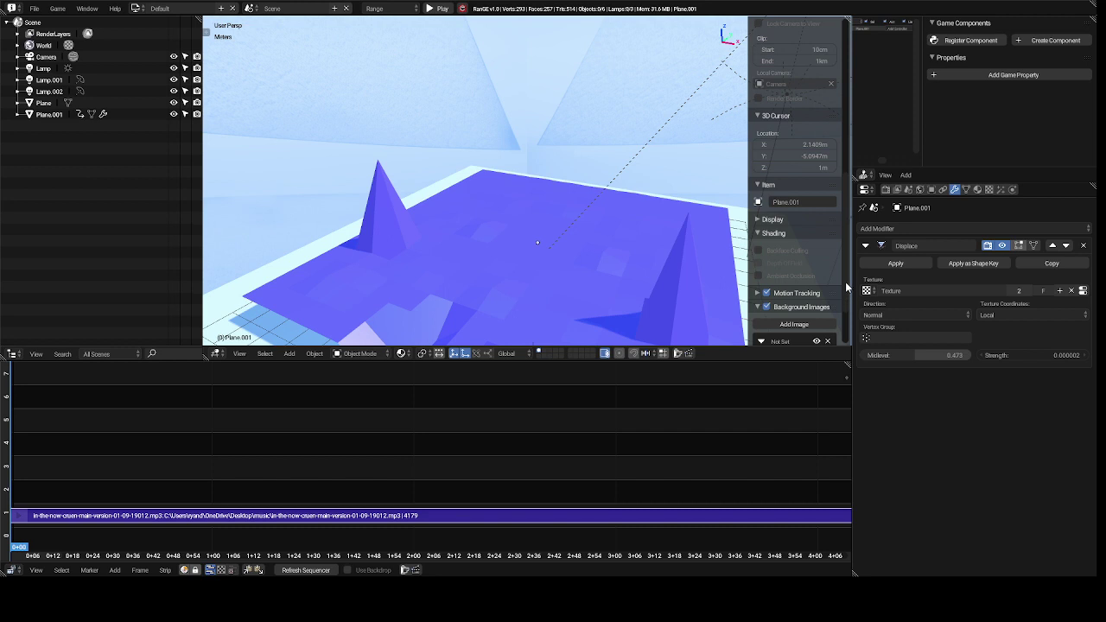
{"action": "scroll", "coordinate": [844, 294], "scroll_direction": "down", "scroll_amount": 3}
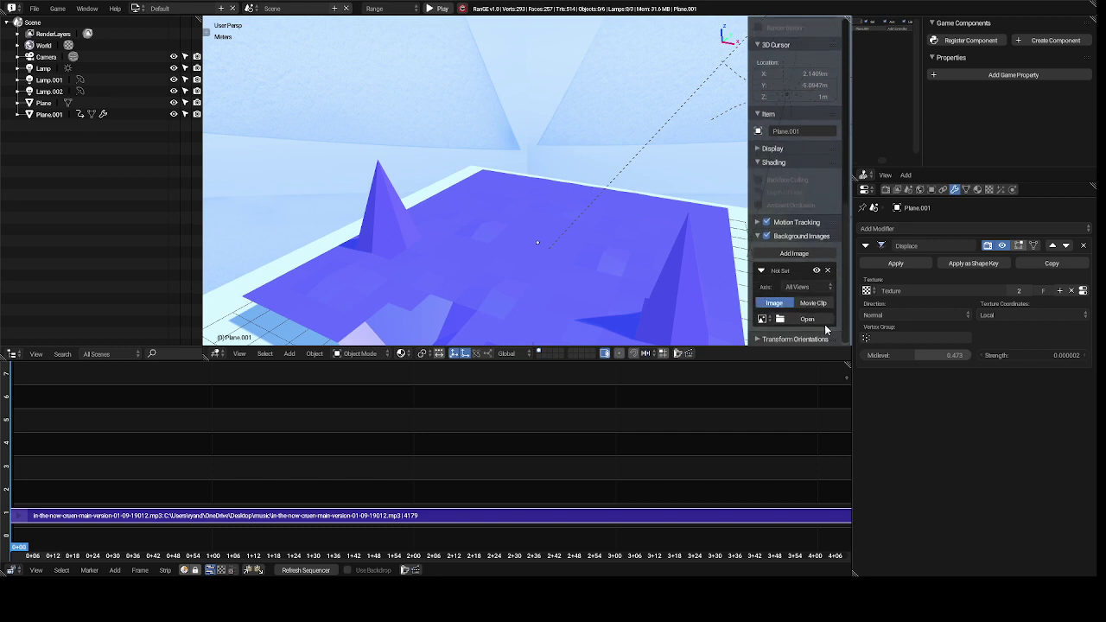
{"action": "left_click", "coordinate": [807, 320]}
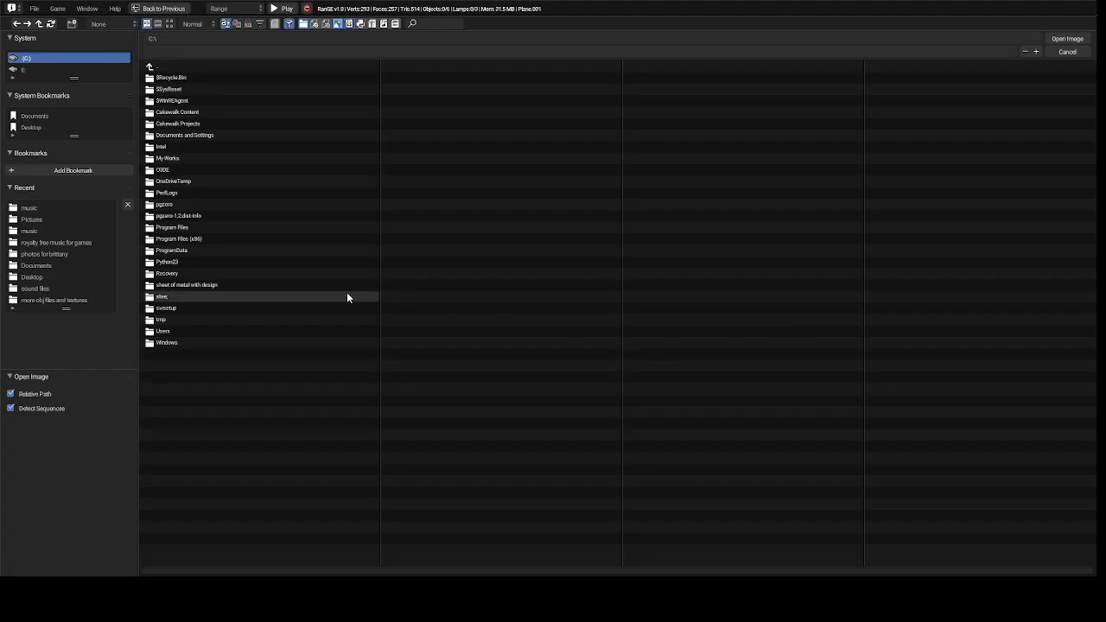
{"action": "left_click", "coordinate": [40, 221]}
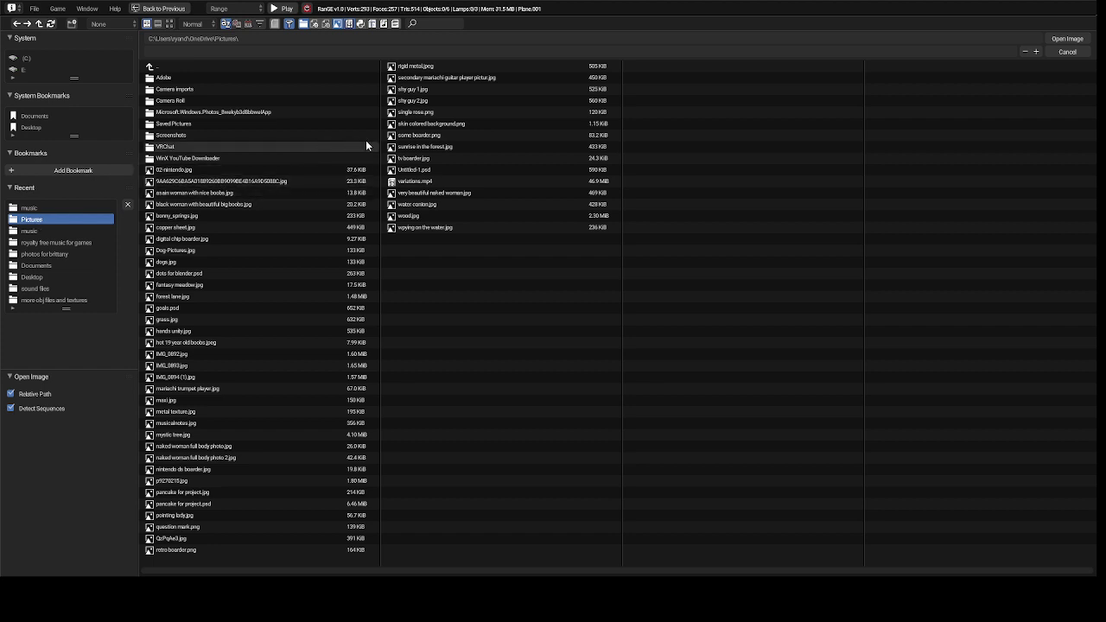
{"action": "left_click", "coordinate": [416, 67]}
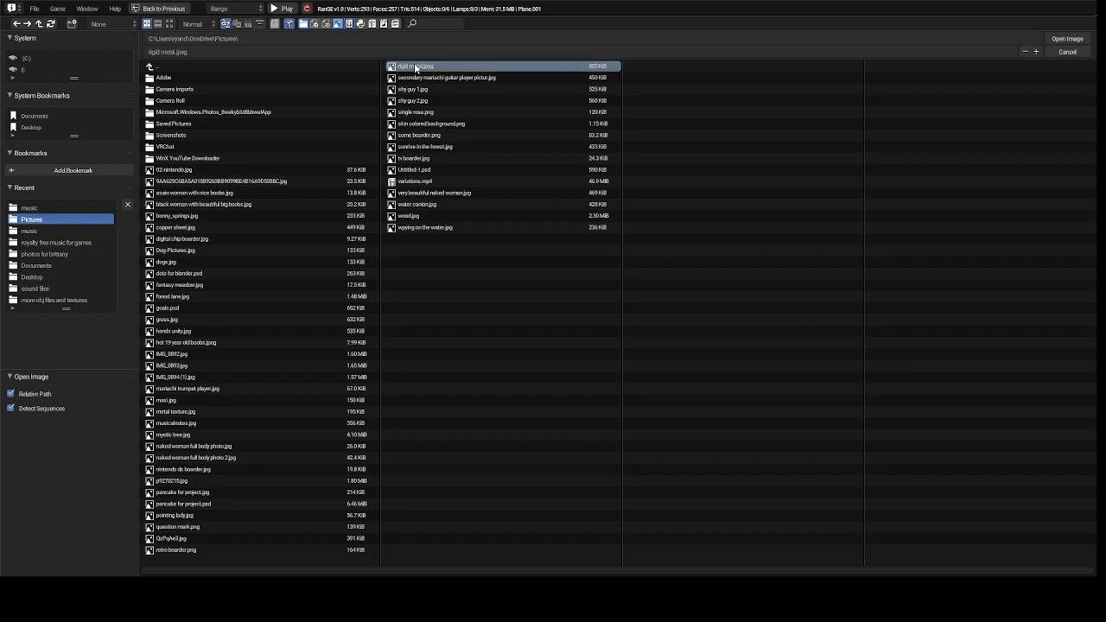
{"action": "double_click", "coordinate": [415, 66]}
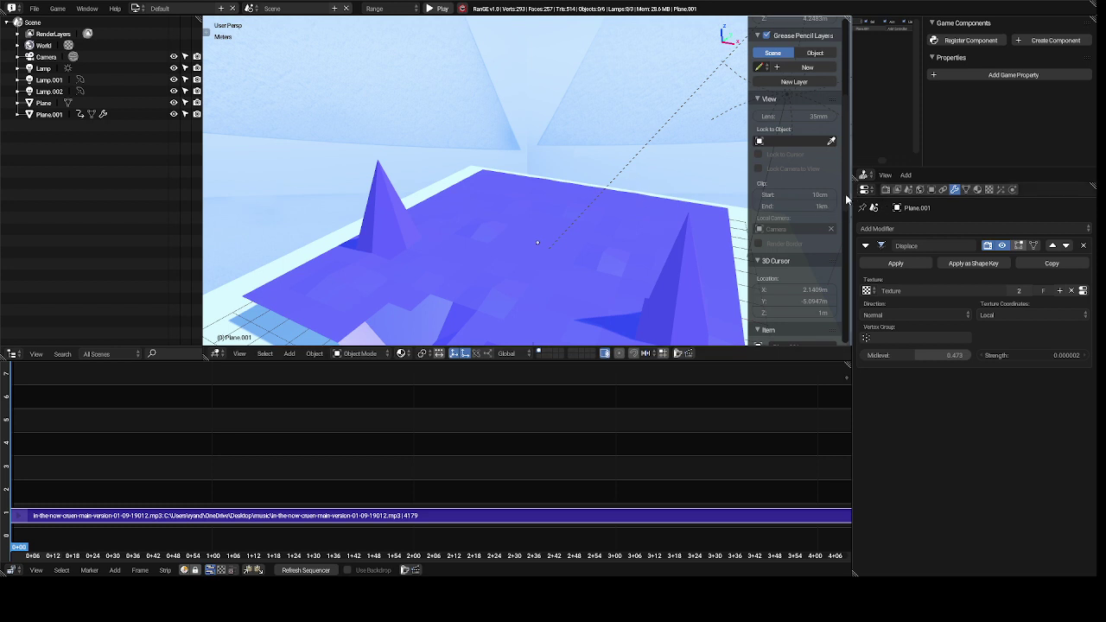
Select Plane.001 and try to place rigid metal.jpeg from the background image entry onto it as a texture
{"action": "scroll", "coordinate": [845, 207], "scroll_direction": "down", "scroll_amount": 5}
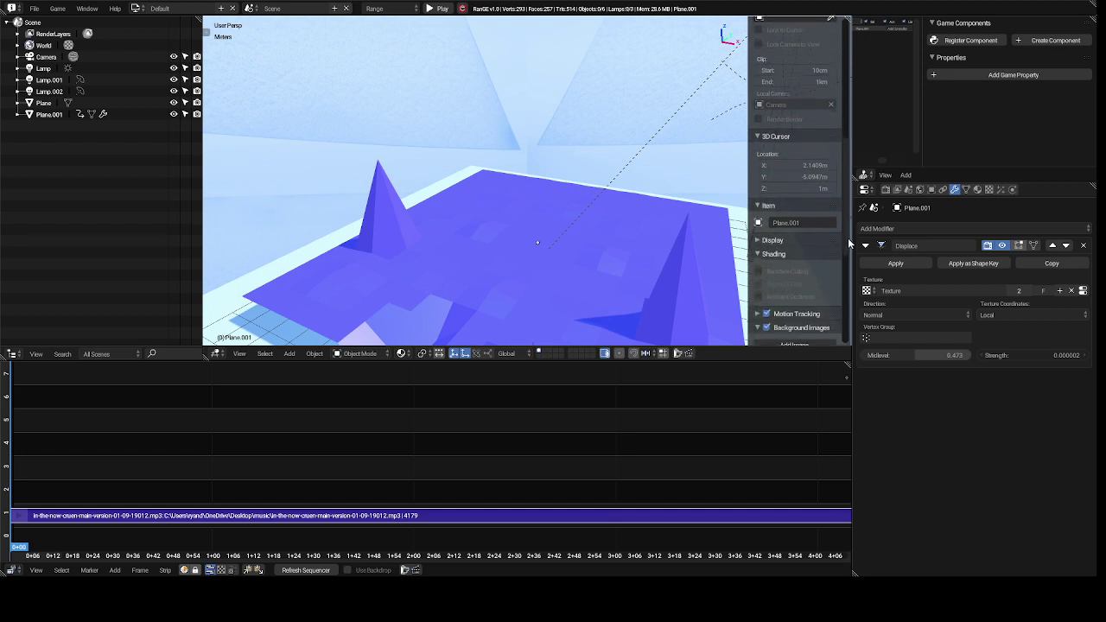
{"action": "scroll", "coordinate": [849, 258], "scroll_direction": "down", "scroll_amount": 5}
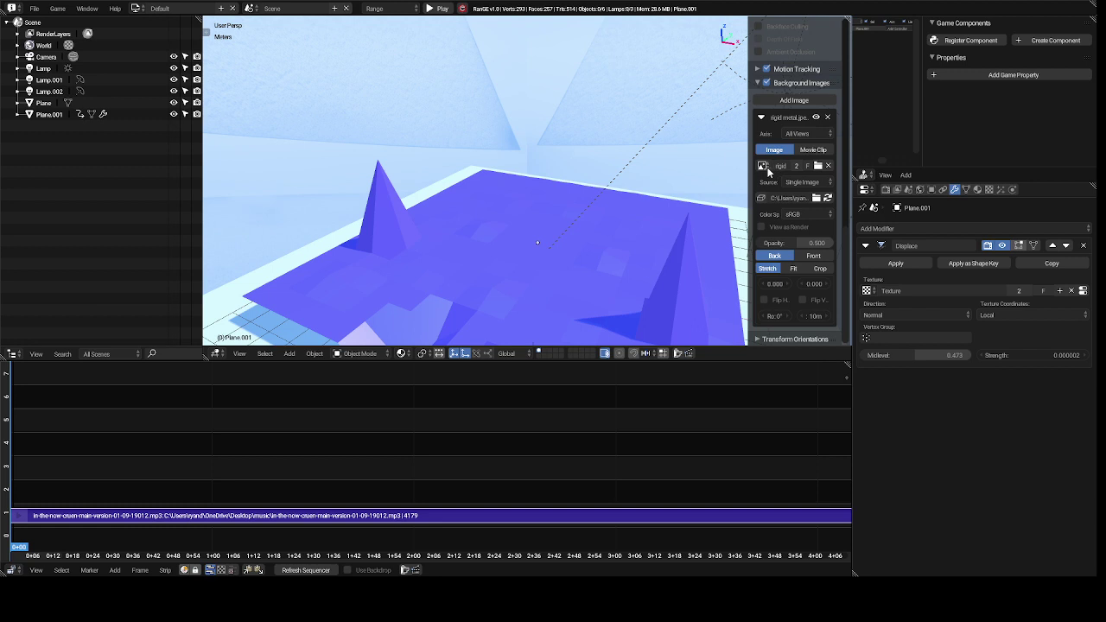
{"action": "left_click_drag", "start_coordinate": [764, 172], "coordinate": [512, 278]}
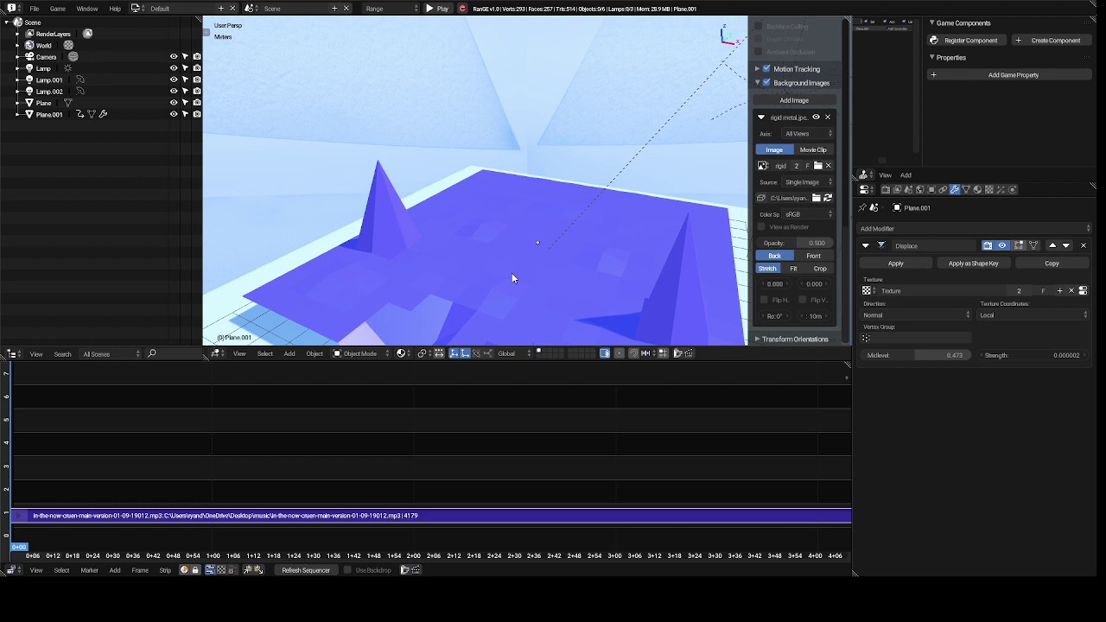
{"action": "right_click", "coordinate": [512, 278]}
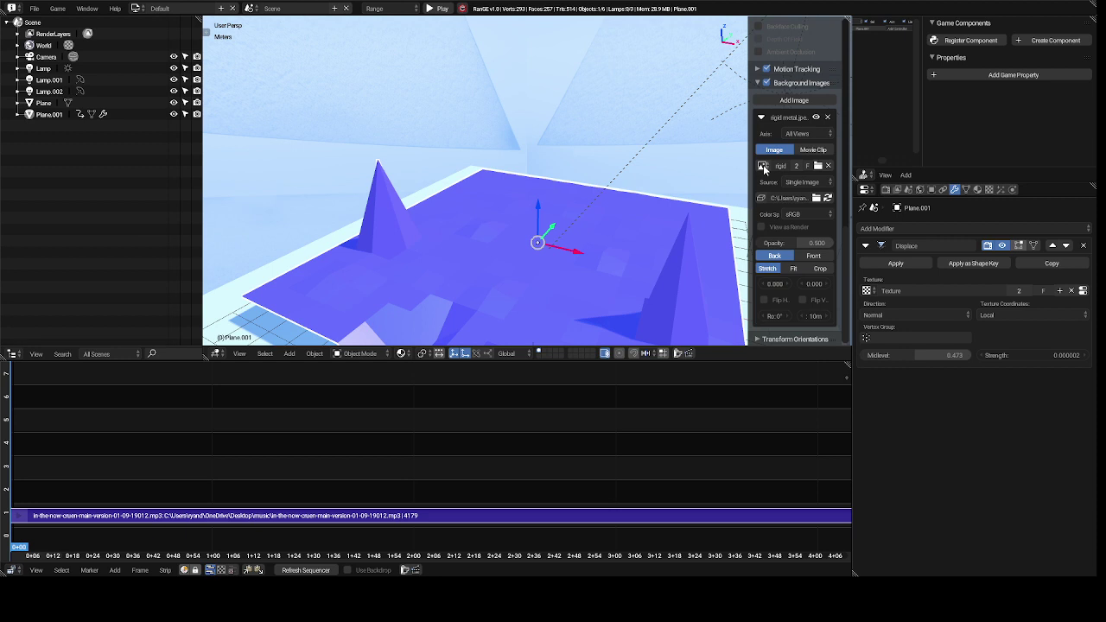
{"action": "left_click_drag", "start_coordinate": [764, 169], "coordinate": [585, 244]}
Unlink the purple material from Plane.001 and try again to place rigid metal.jpeg onto the plane
{"action": "left_click", "coordinate": [978, 191]}
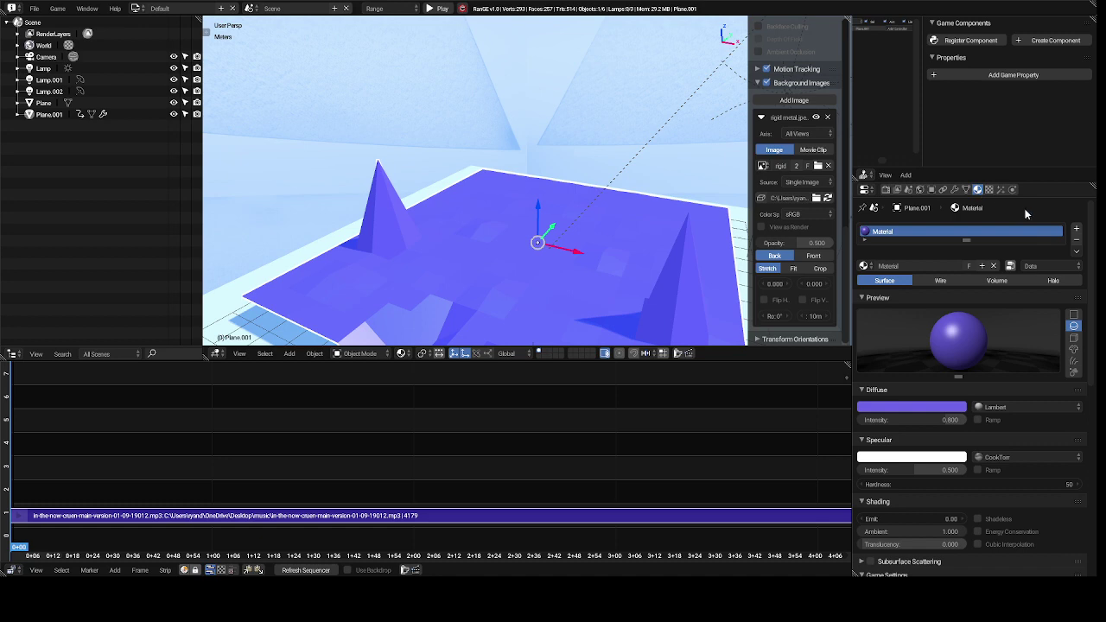
{"action": "left_click", "coordinate": [994, 267]}
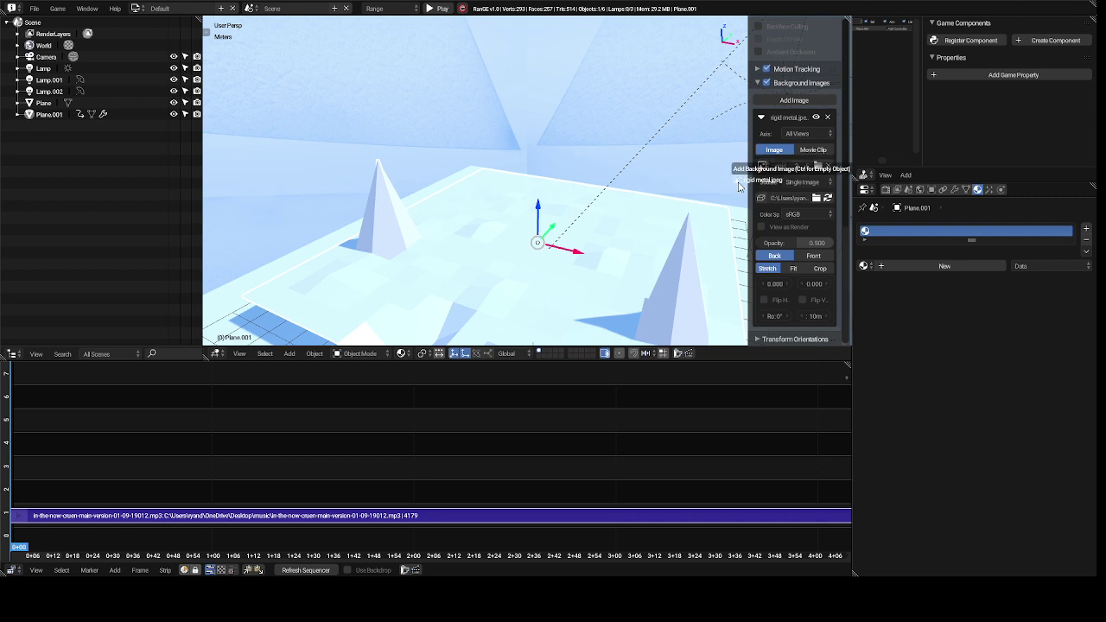
{"action": "left_click_drag", "start_coordinate": [763, 166], "coordinate": [623, 255]}
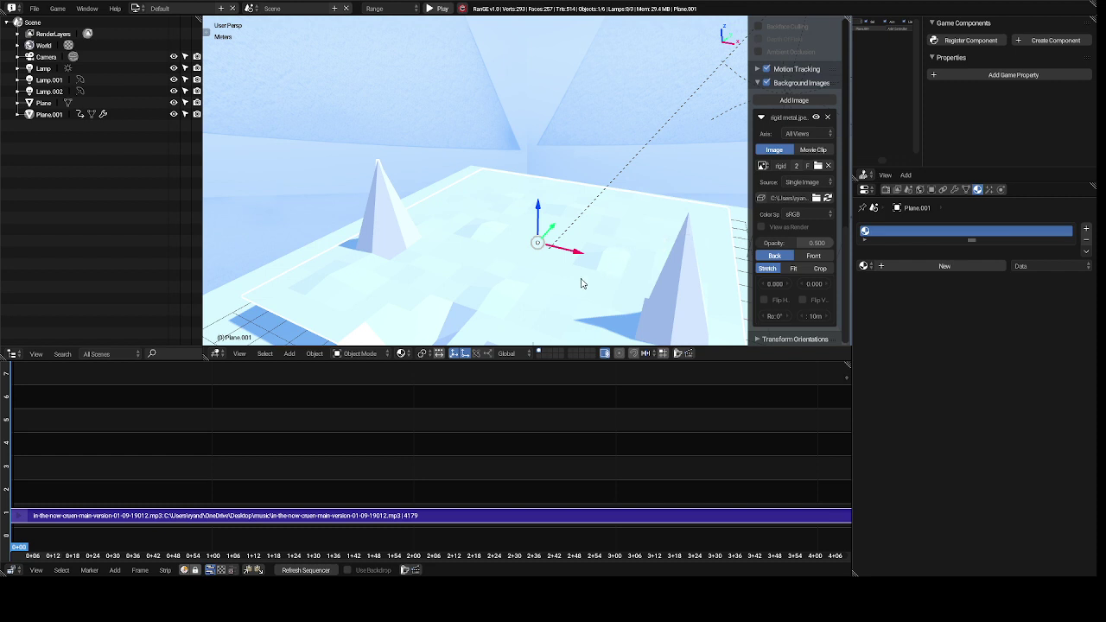
Unwrap the selected face of Plane.001 in Edit Mode and try to place rigid metal.jpeg onto the mesh
{"action": "left_click", "coordinate": [363, 354]}
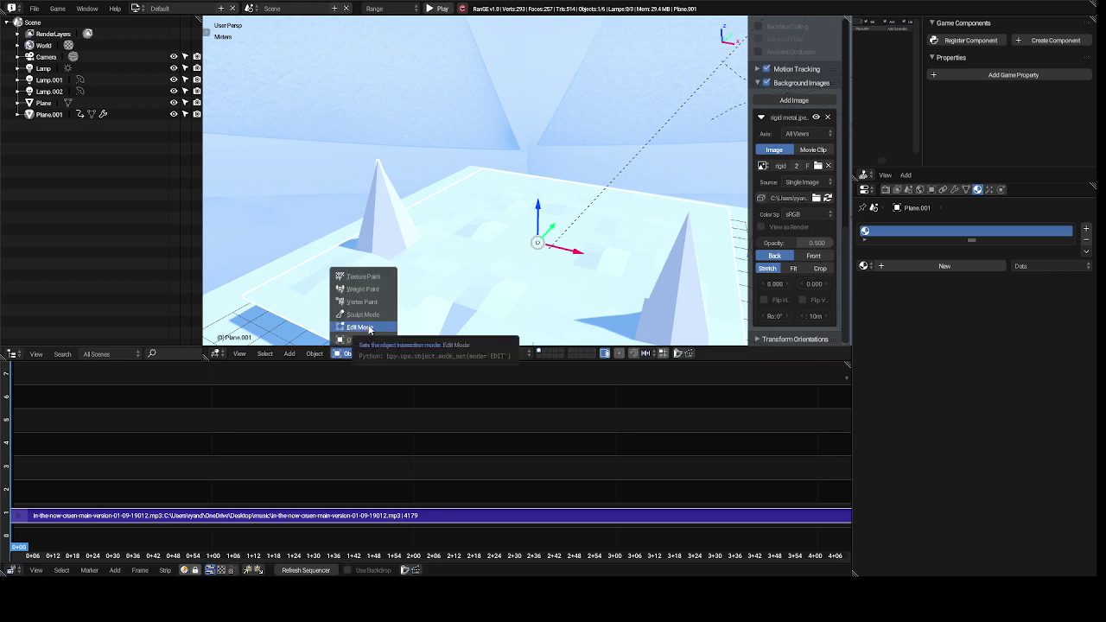
{"action": "left_click", "coordinate": [363, 327]}
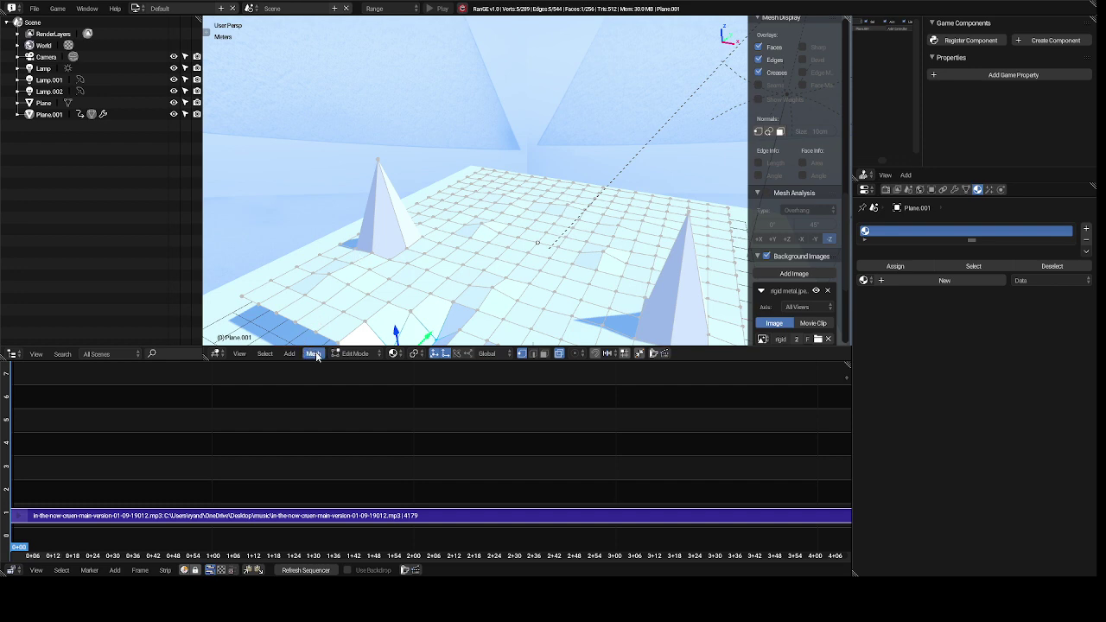
{"action": "left_click", "coordinate": [314, 354]}
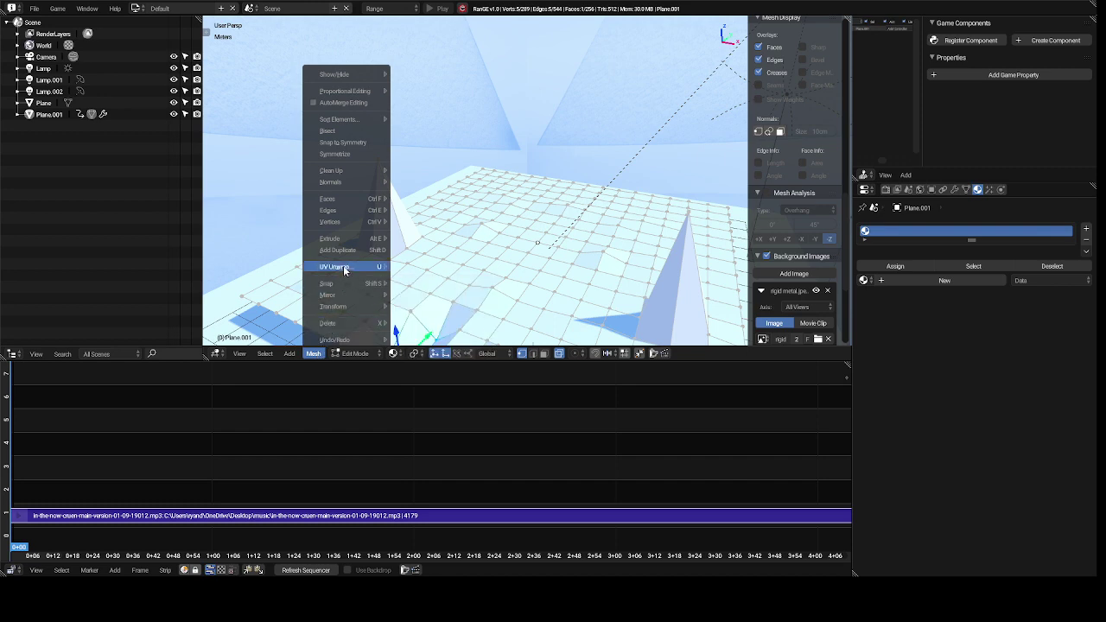
{"action": "mouse_move", "coordinate": [345, 271]}
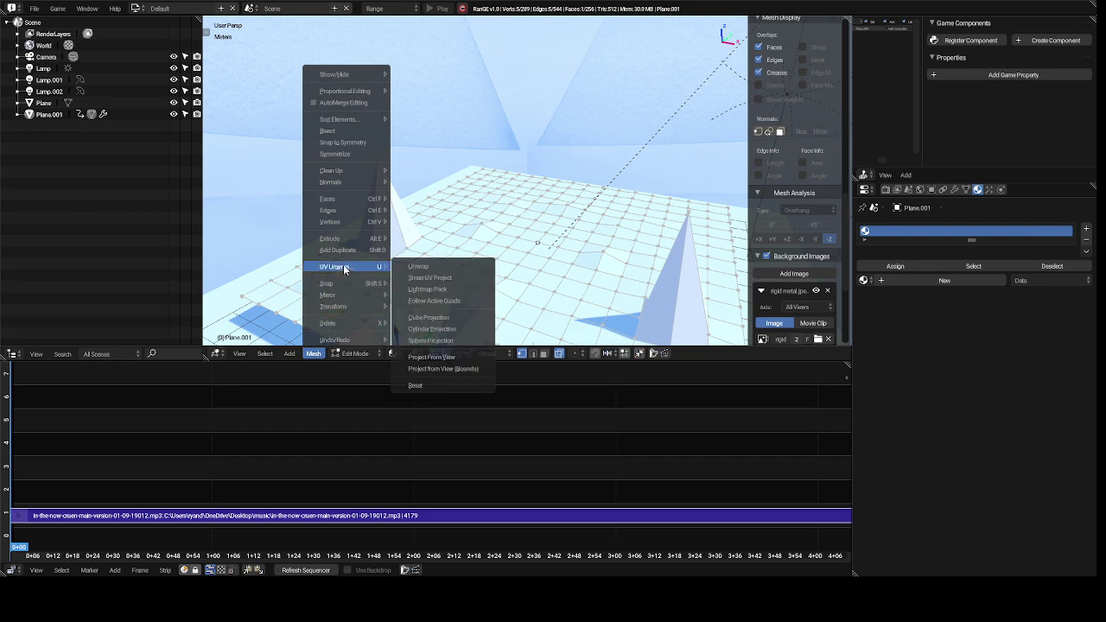
{"action": "left_click", "coordinate": [421, 268]}
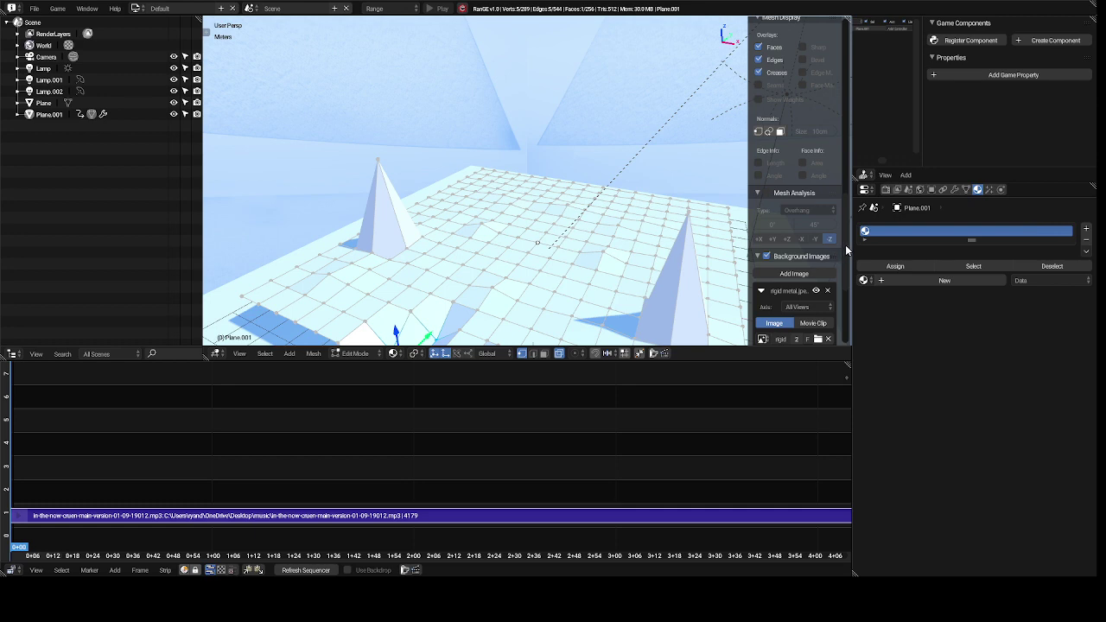
{"action": "left_click_drag", "start_coordinate": [847, 250], "coordinate": [852, 295]}
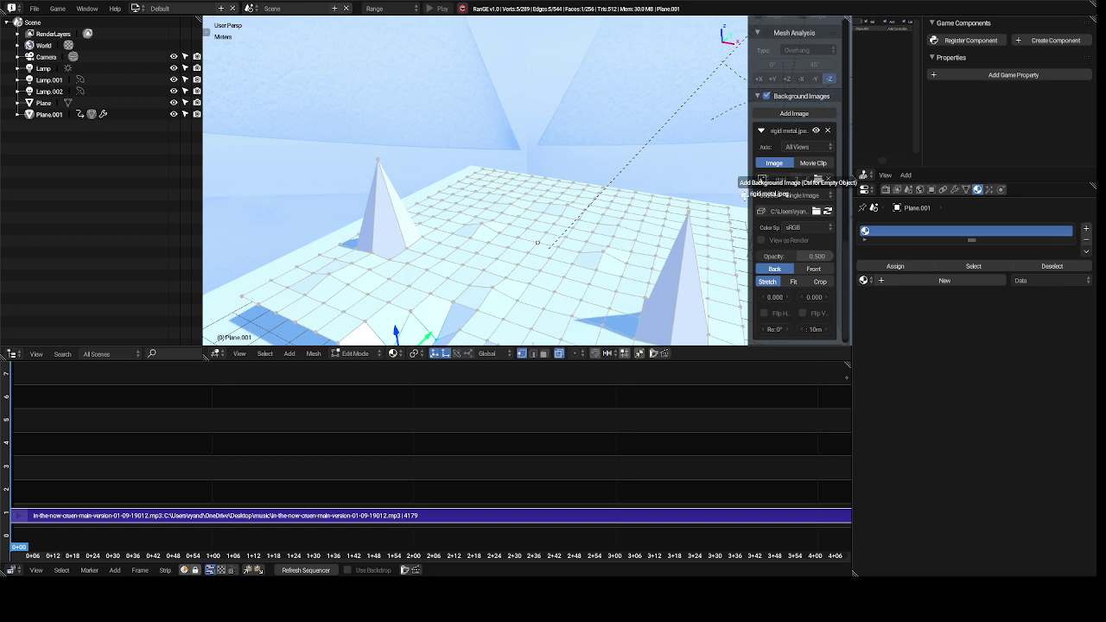
{"action": "left_click_drag", "start_coordinate": [761, 185], "coordinate": [526, 262]}
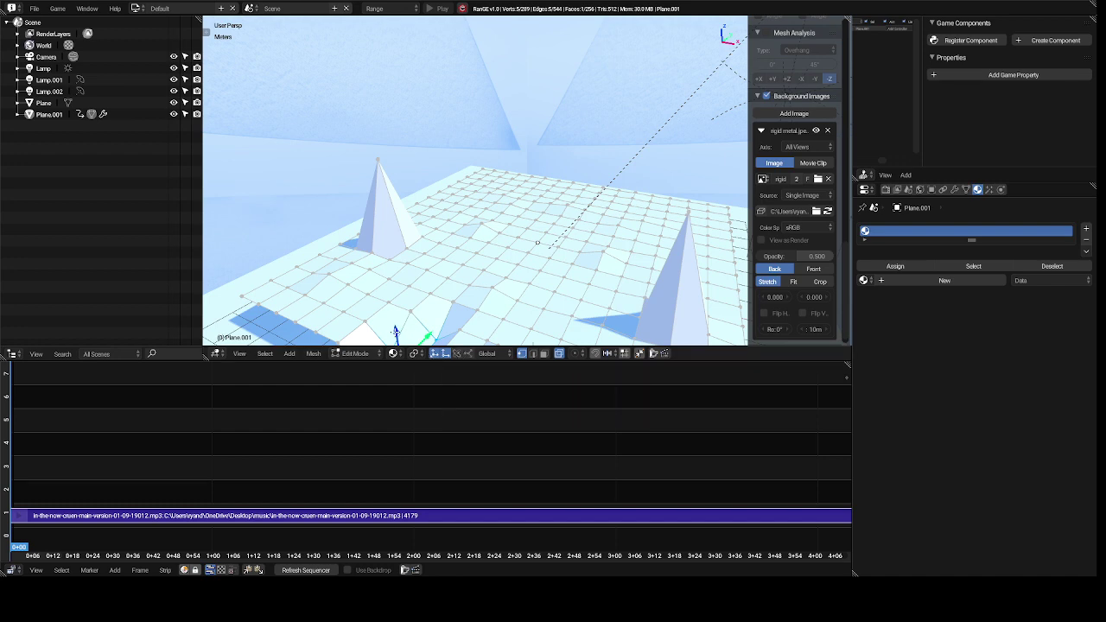
Raise the selected face near the terrain's front along Z, and move the entire mesh upward along Z
{"action": "left_click_drag", "start_coordinate": [395, 331], "coordinate": [393, 246]}
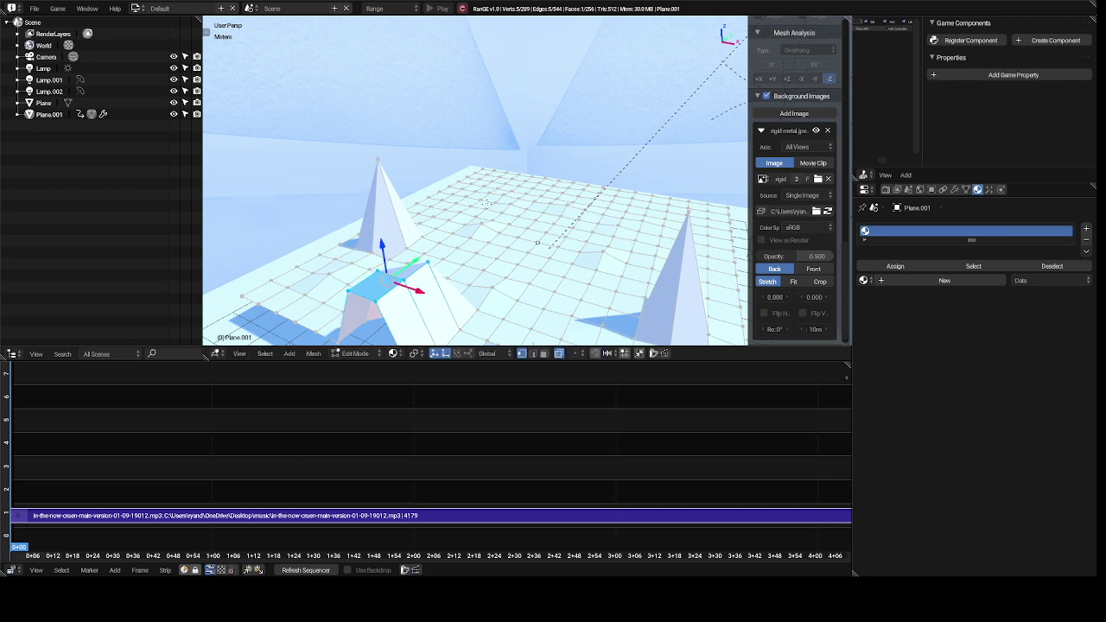
{"action": "key", "text": "a"}
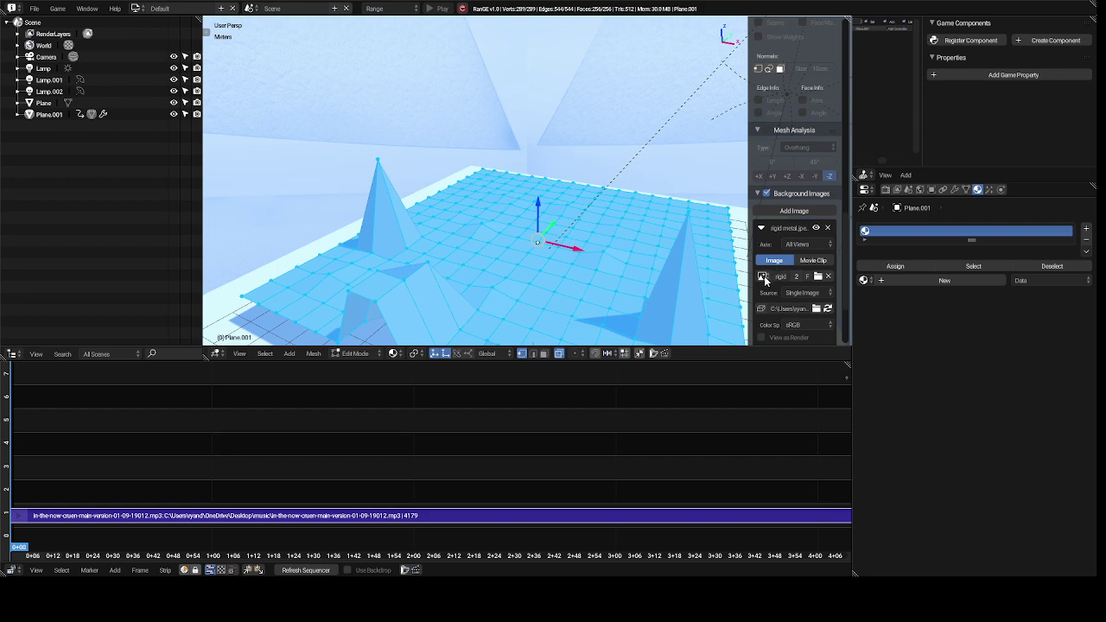
{"action": "left_click_drag", "start_coordinate": [762, 276], "coordinate": [542, 268]}
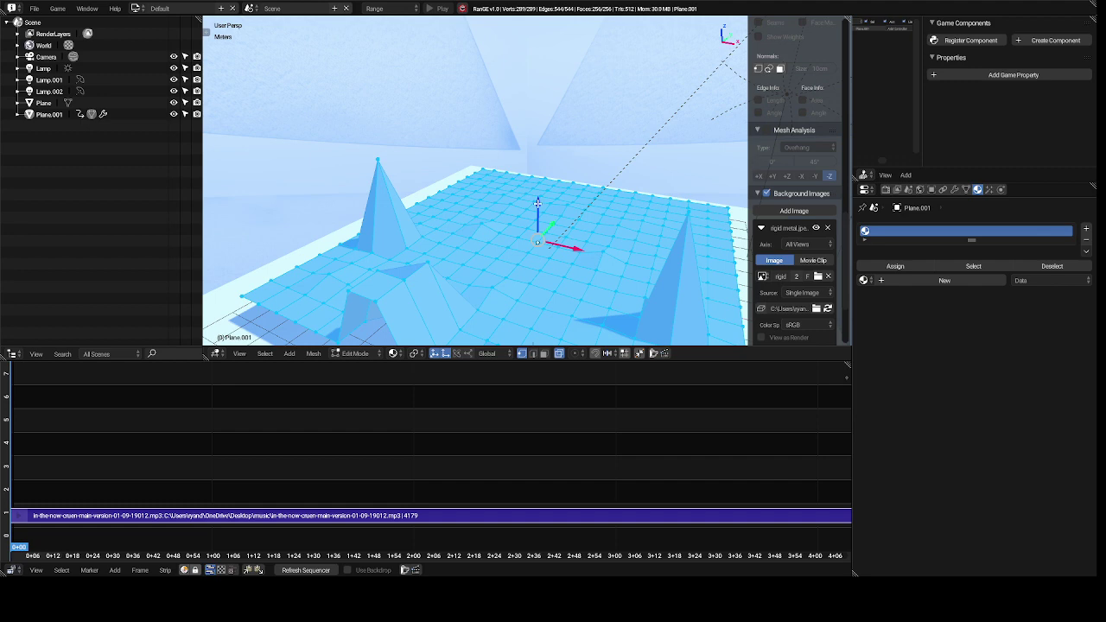
{"action": "left_click_drag", "start_coordinate": [538, 203], "coordinate": [531, 136]}
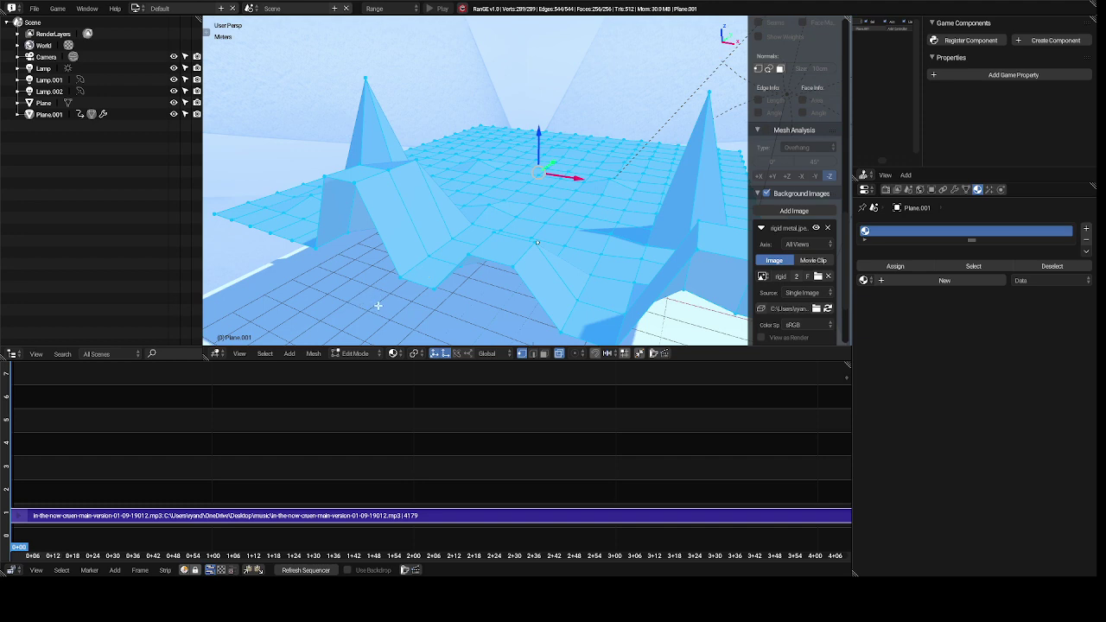
Set the viewport shading to Texture and retry placing rigid metal.jpeg on the terrain, first in Edit Mode and again in Object Mode
{"action": "left_click", "coordinate": [392, 355]}
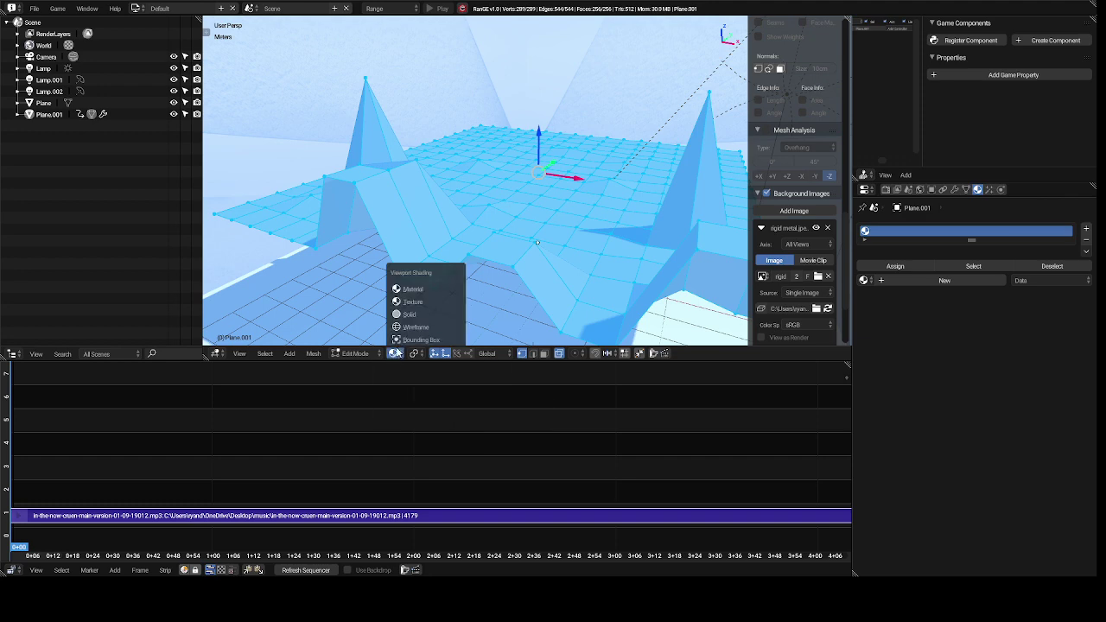
{"action": "left_click", "coordinate": [423, 302]}
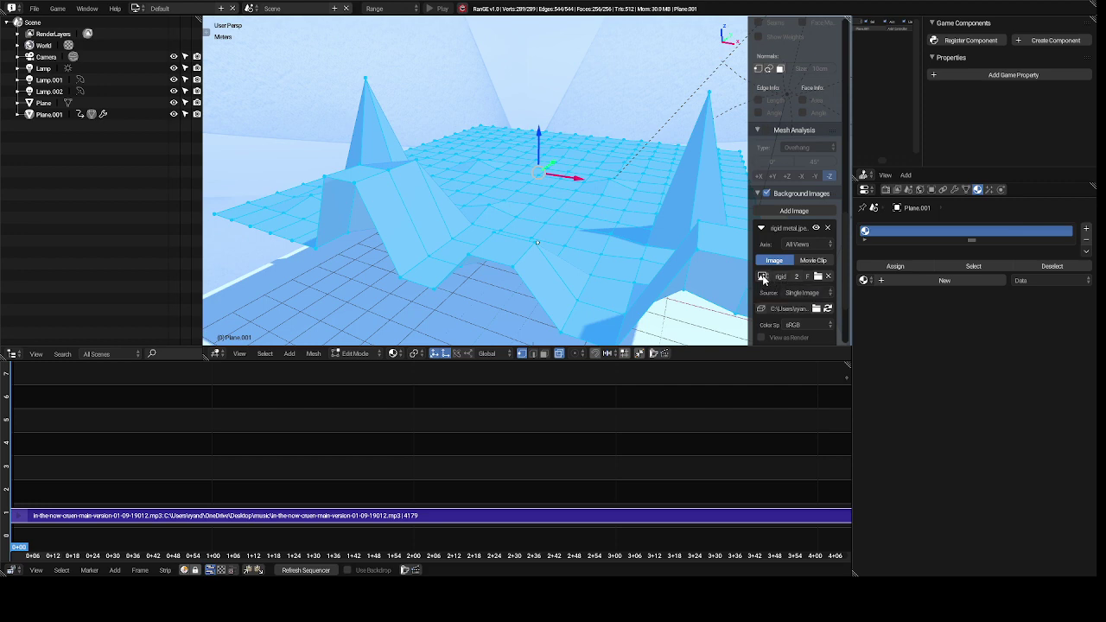
{"action": "left_click_drag", "start_coordinate": [764, 280], "coordinate": [564, 224]}
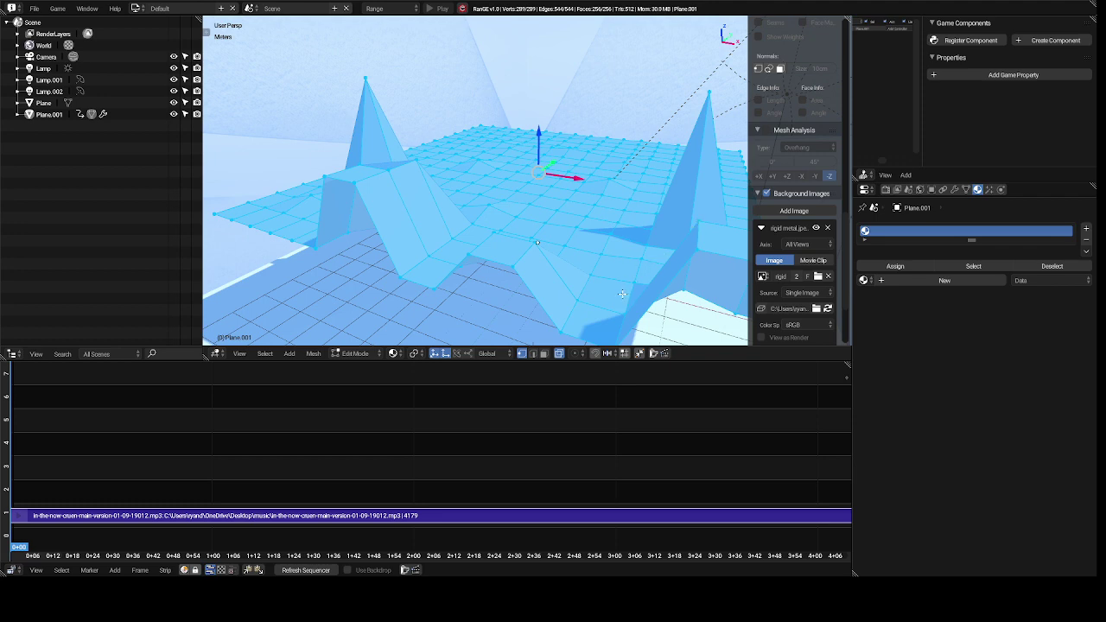
{"action": "left_click", "coordinate": [356, 353]}
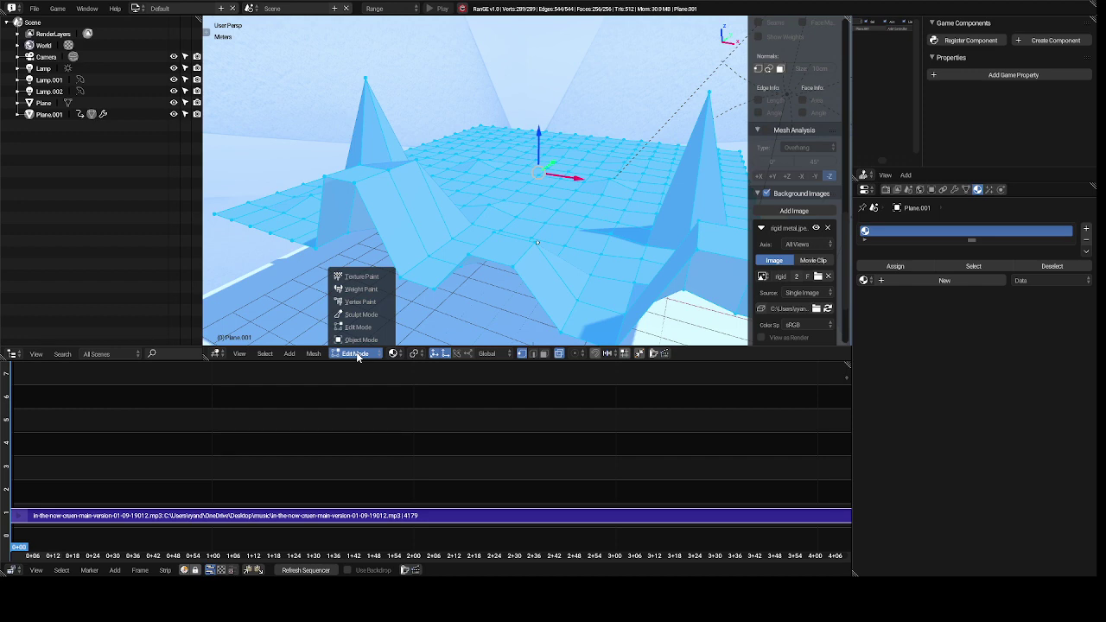
{"action": "left_click", "coordinate": [360, 341]}
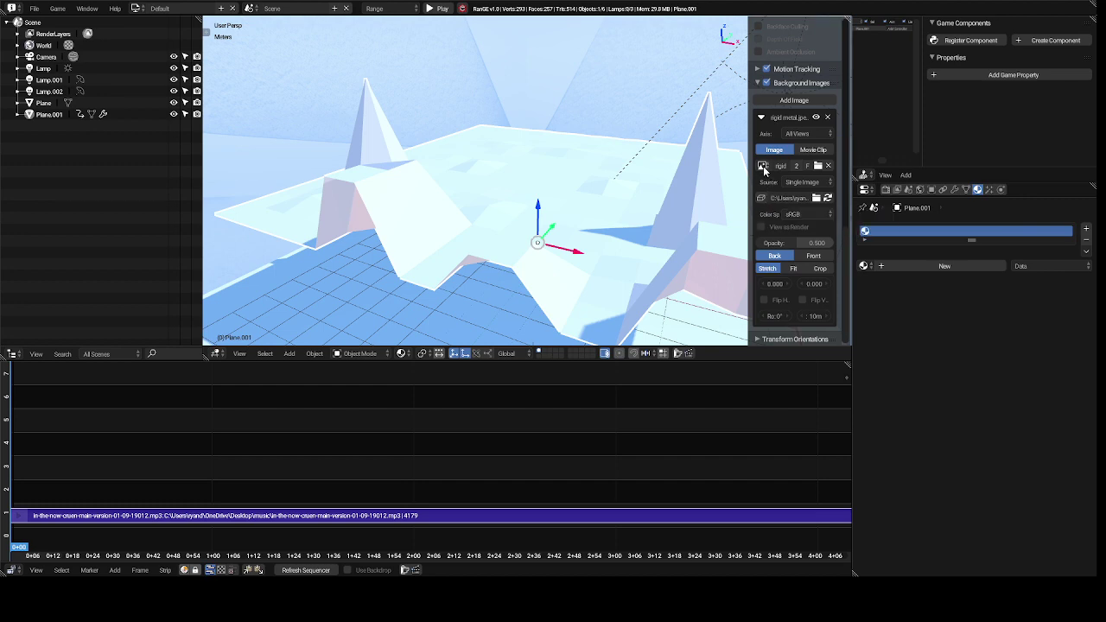
{"action": "left_click_drag", "start_coordinate": [764, 168], "coordinate": [513, 206]}
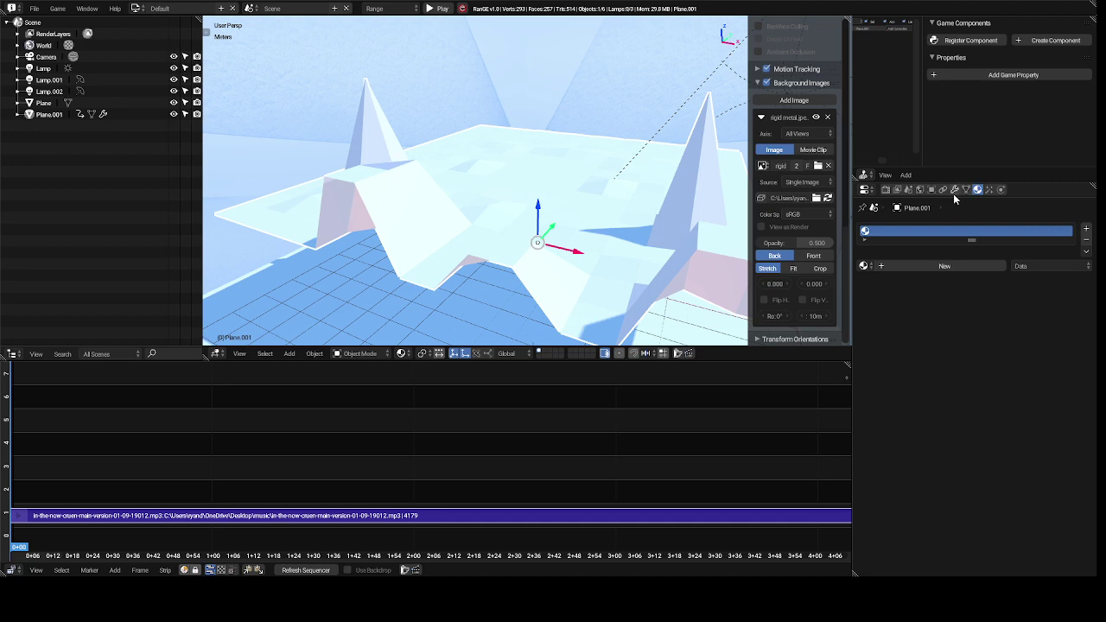
Remove the Displace modifier from Plane.001 and assign the existing image texture named Texture to the TexDraw brush
{"action": "left_click", "coordinate": [955, 190]}
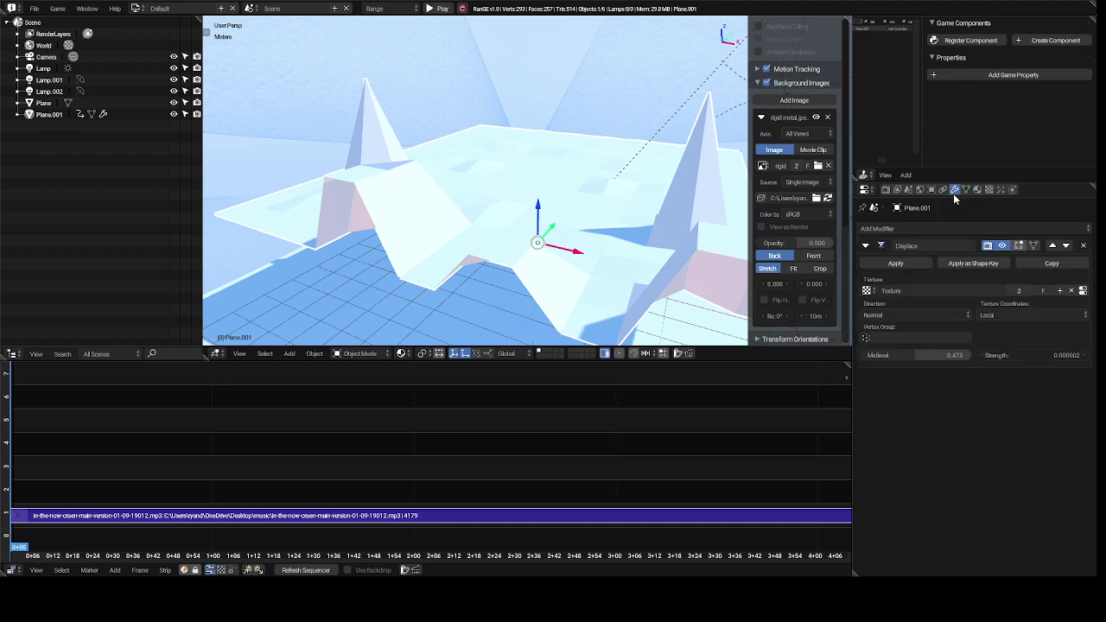
{"action": "left_click", "coordinate": [1085, 248]}
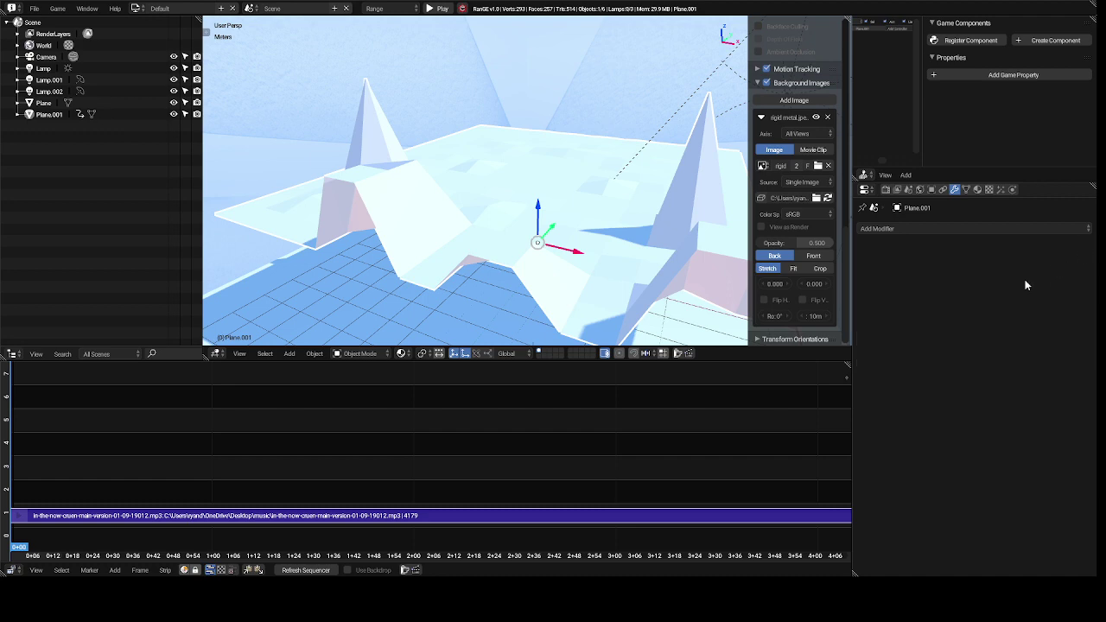
{"action": "left_click", "coordinate": [990, 189]}
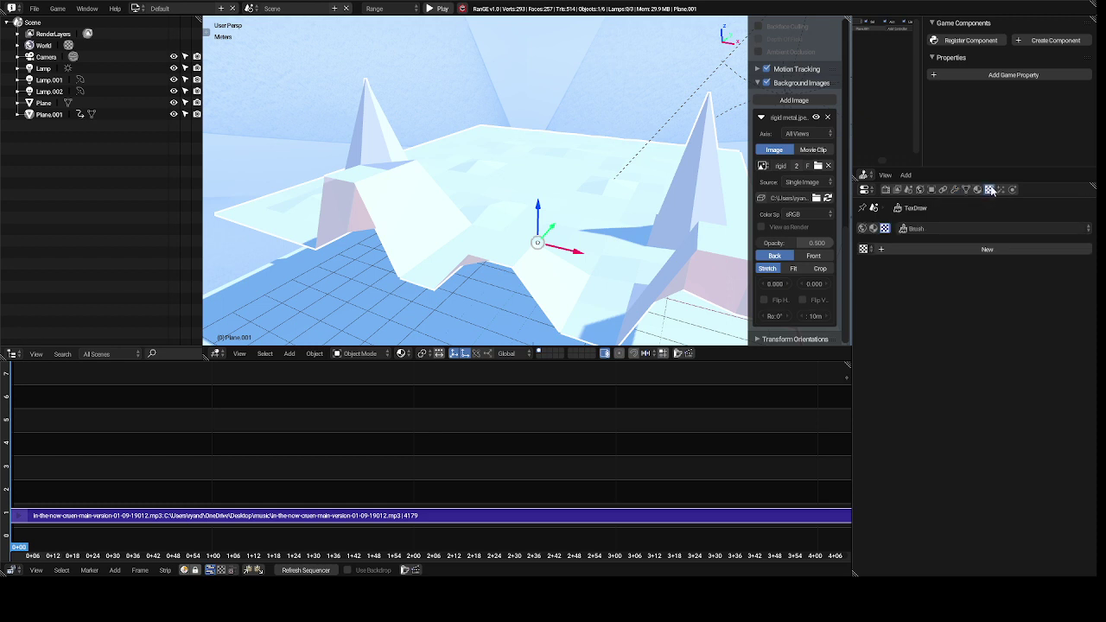
{"action": "left_click", "coordinate": [864, 249]}
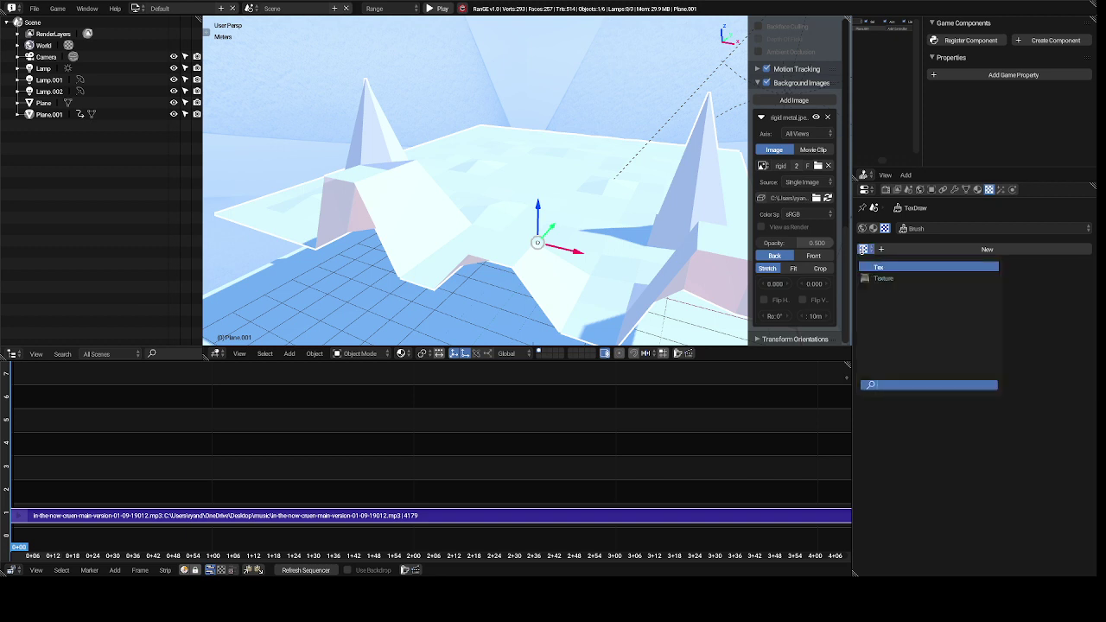
{"action": "left_click", "coordinate": [869, 276]}
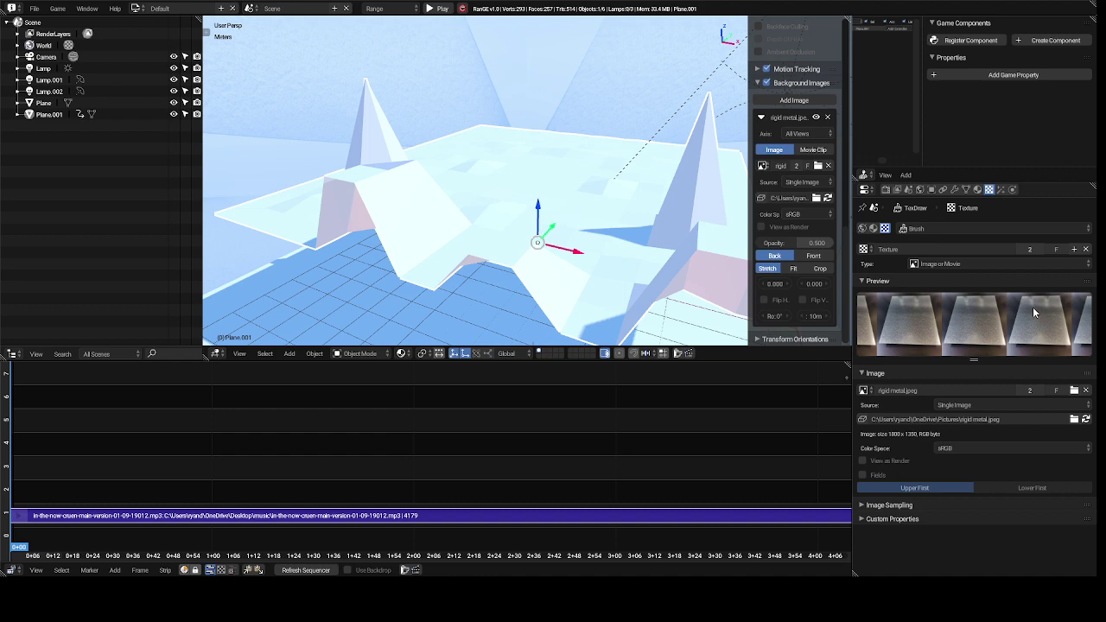
Show the material settings of Plane.001 and go back through the 3D view's upper sidebar sections
{"action": "left_click", "coordinate": [873, 229]}
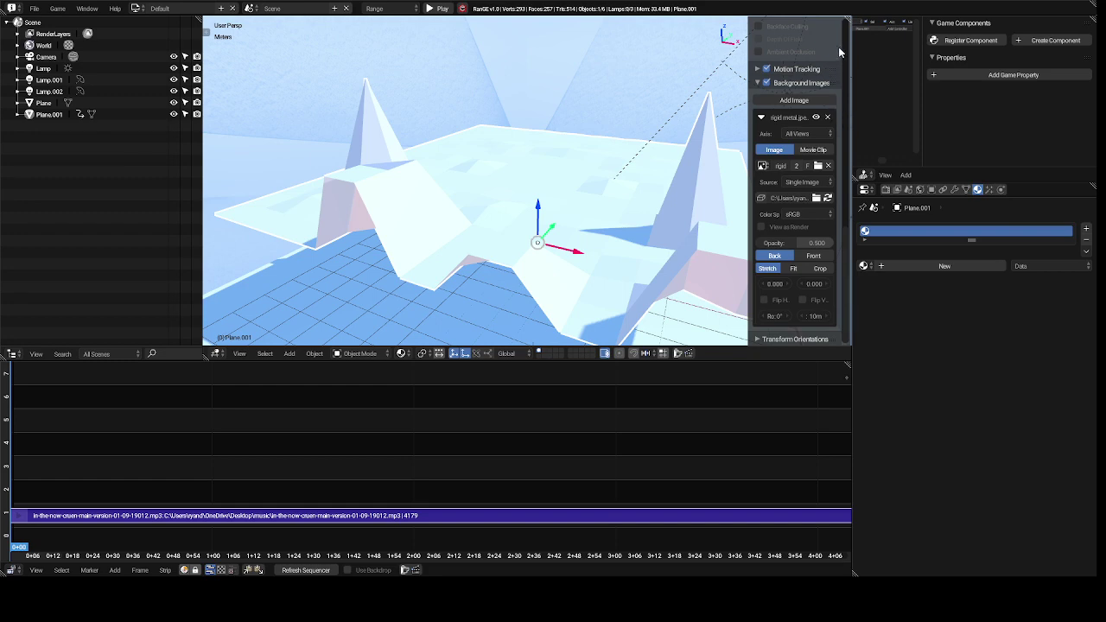
{"action": "scroll", "coordinate": [841, 43], "scroll_direction": "up", "scroll_amount": 8}
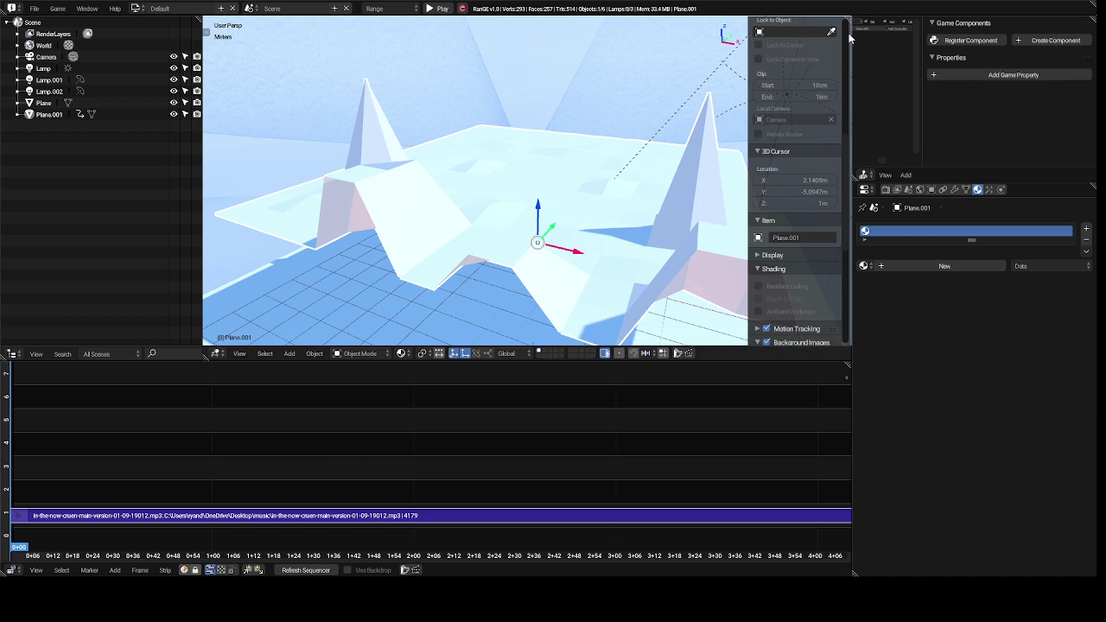